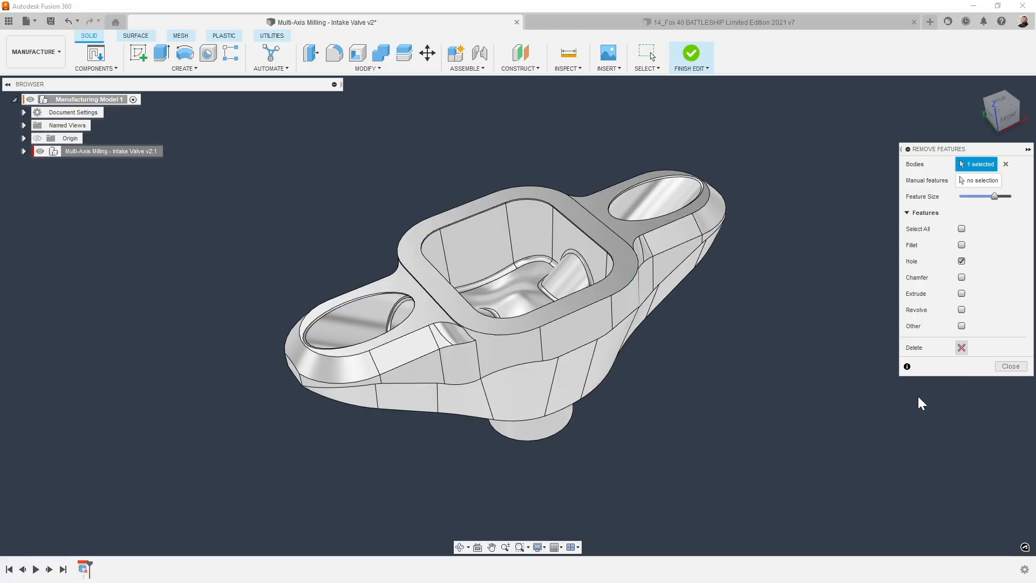
# Close the Remove Features command on the intake valve manufacturing model.
pyautogui.click(1004, 367)
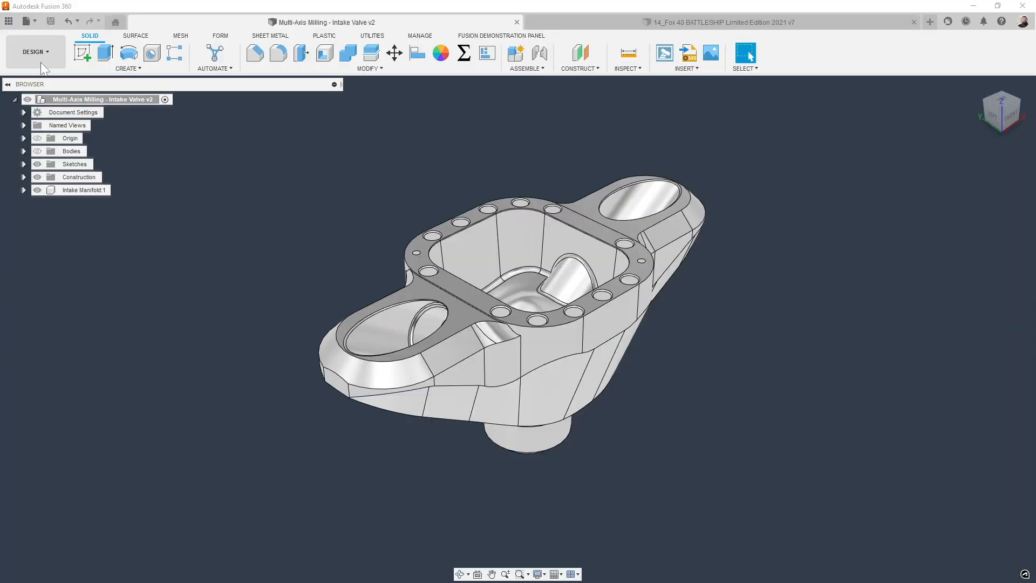
# In the Manufacture workspace, create a manufacturing model of the intake valve and open it for editing.
pyautogui.click(41, 62)
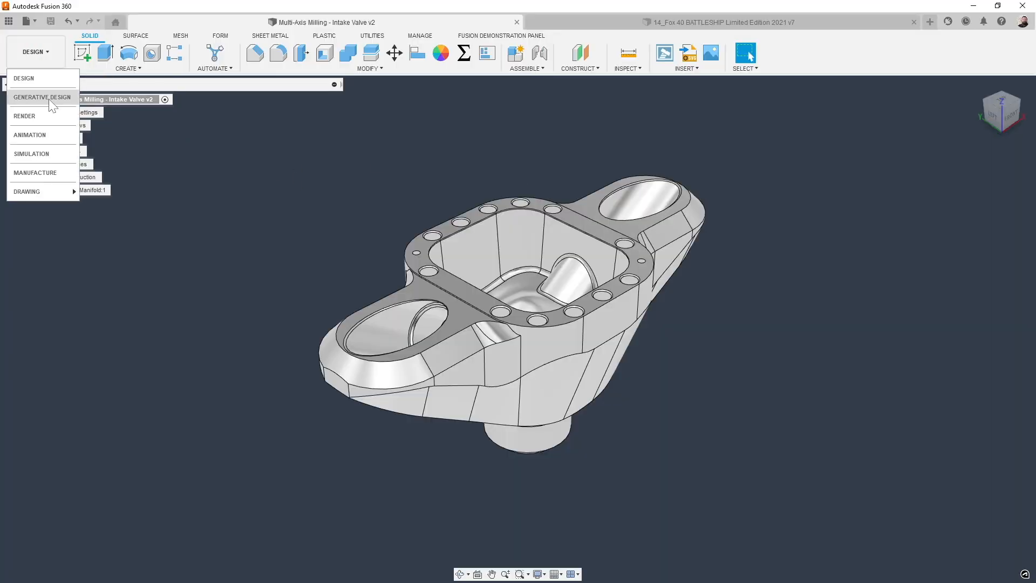
pyautogui.click(50, 176)
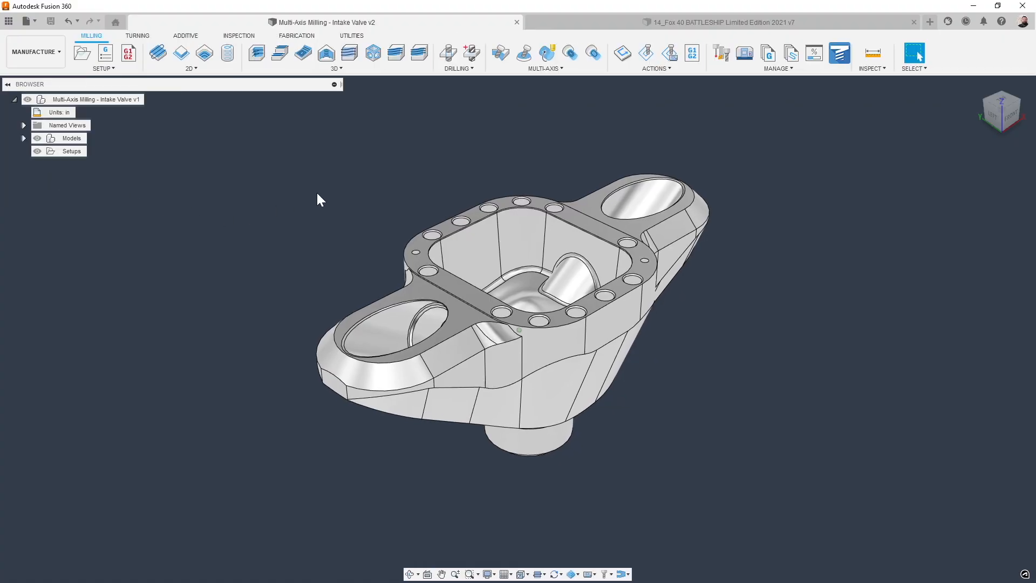
pyautogui.click(102, 68)
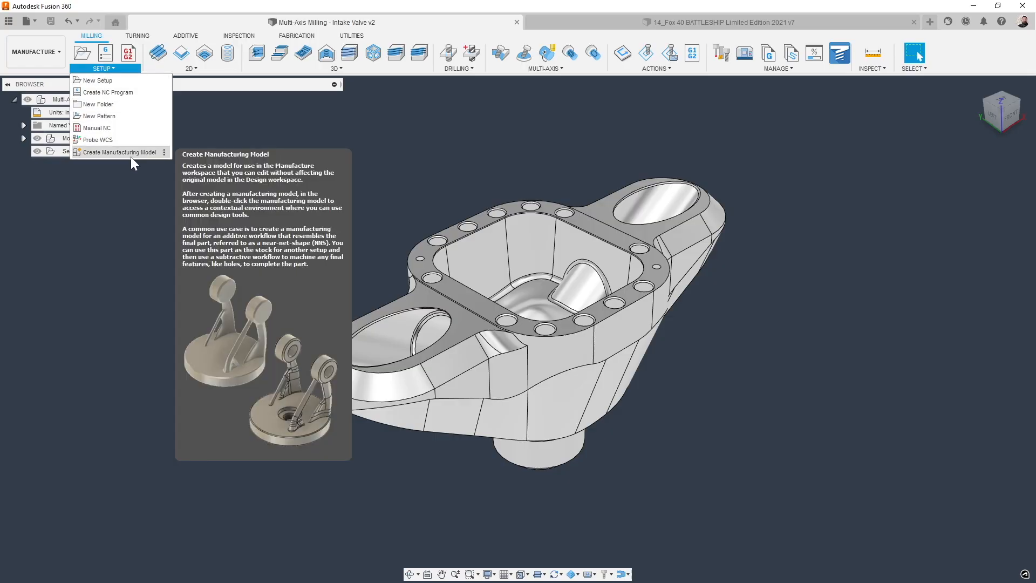
pyautogui.click(131, 155)
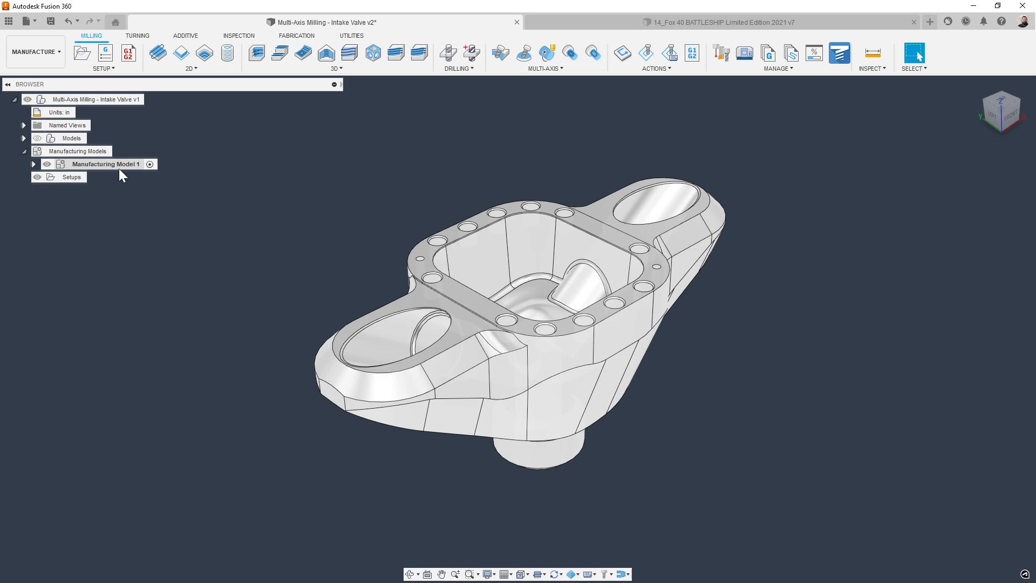
pyautogui.rightClick(119, 168)
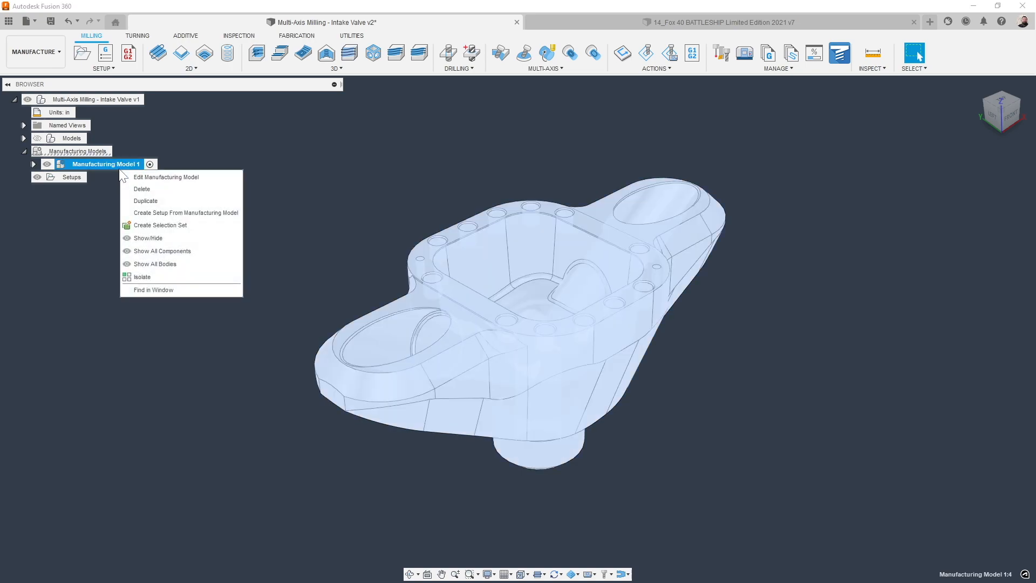
pyautogui.click(147, 177)
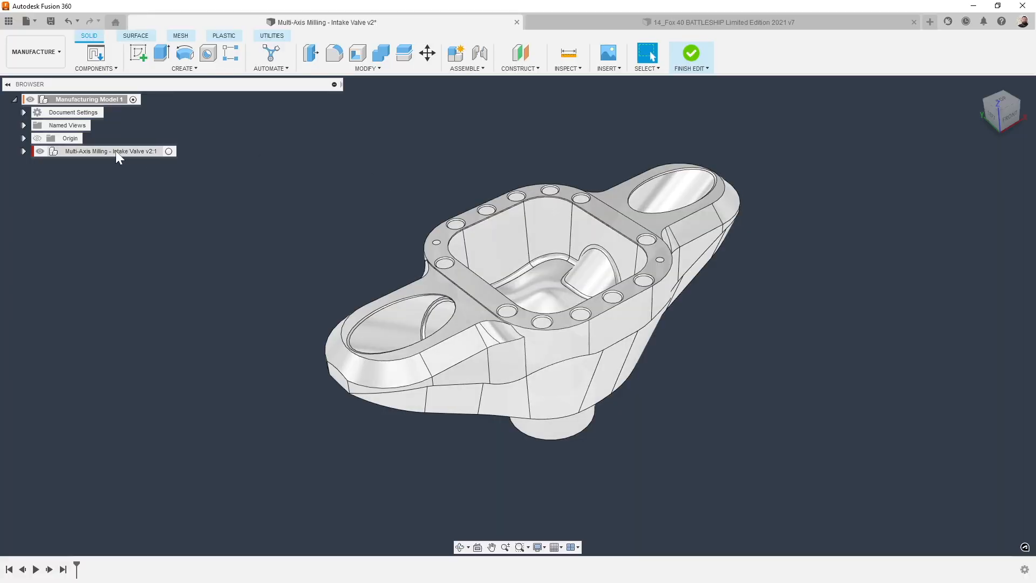
# Remove the small holes around the intake valve's upper flange with Remove Features, detecting holes only and reducing the feature size to exclude the large bores.
pyautogui.rightClick(115, 151)
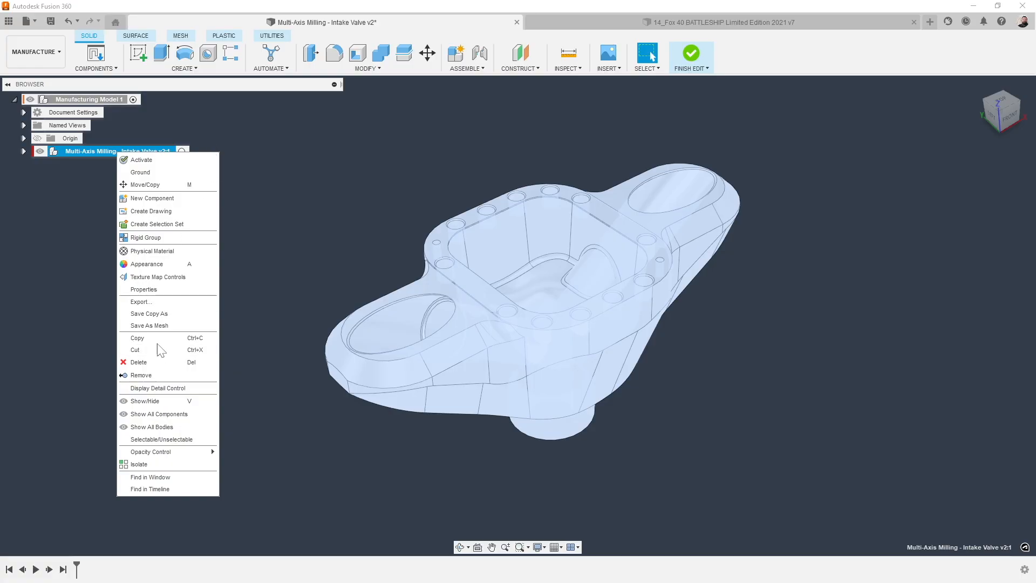
pyautogui.click(292, 227)
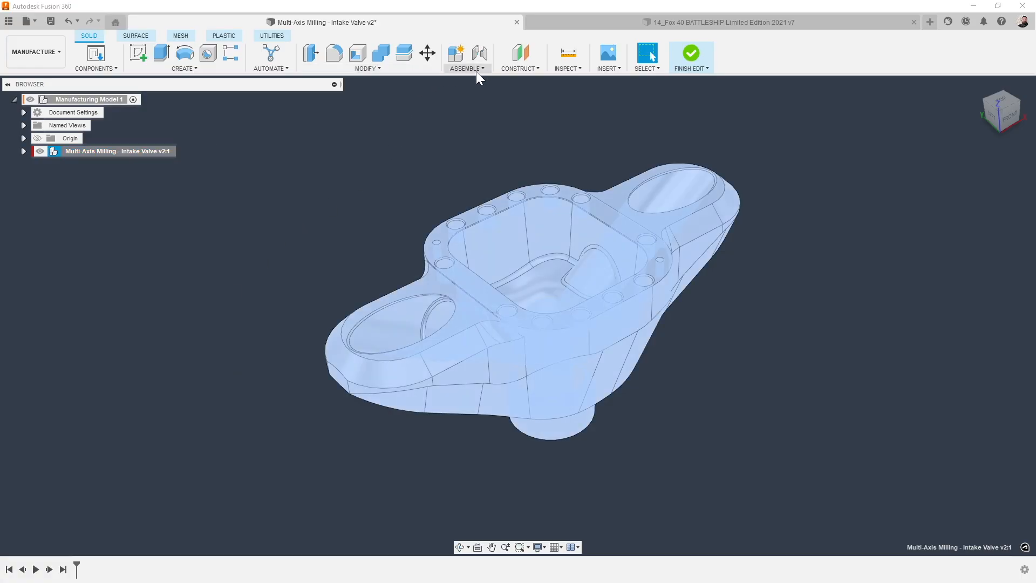
pyautogui.click(400, 70)
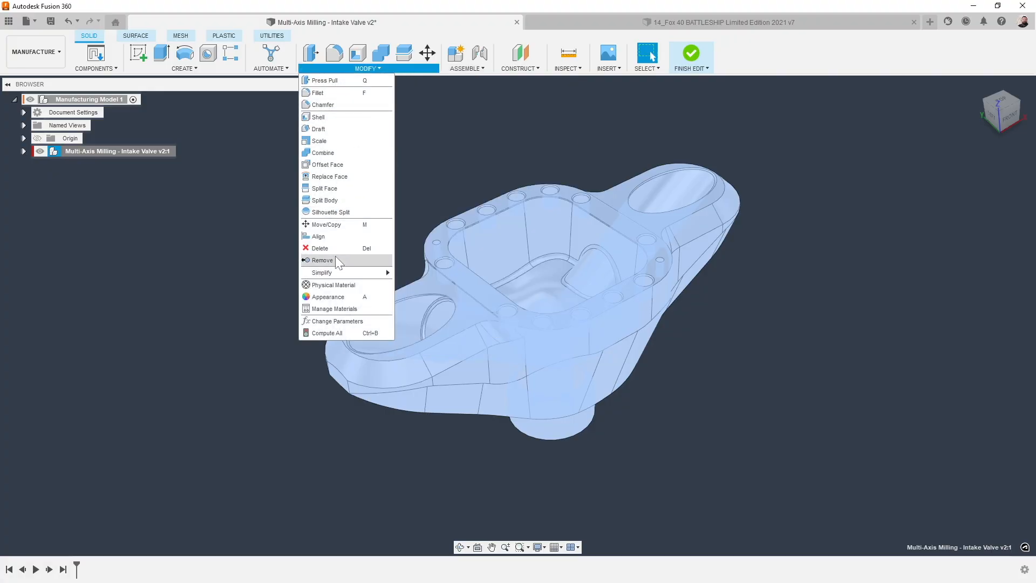
pyautogui.moveTo(338, 271)
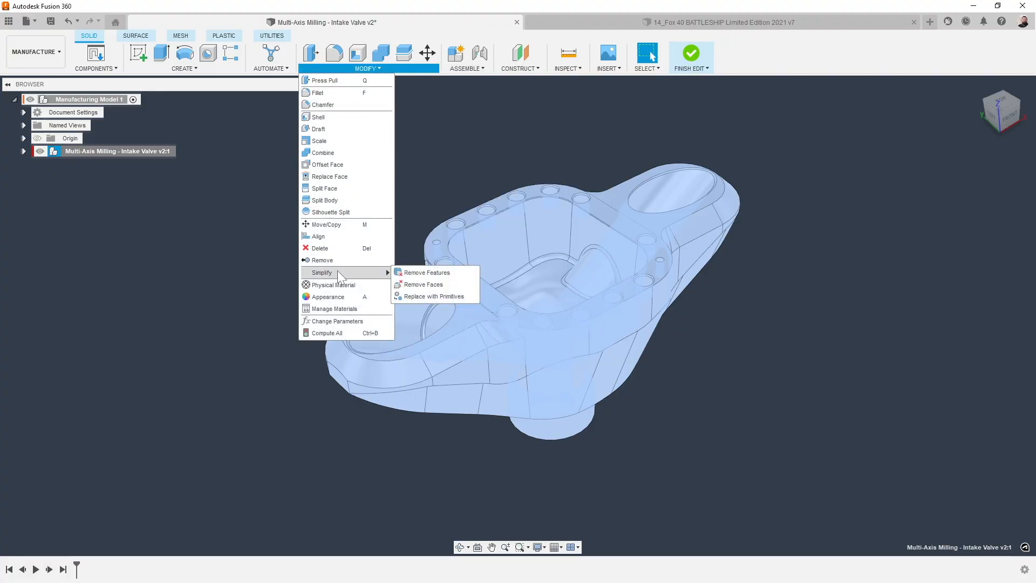
pyautogui.click(413, 274)
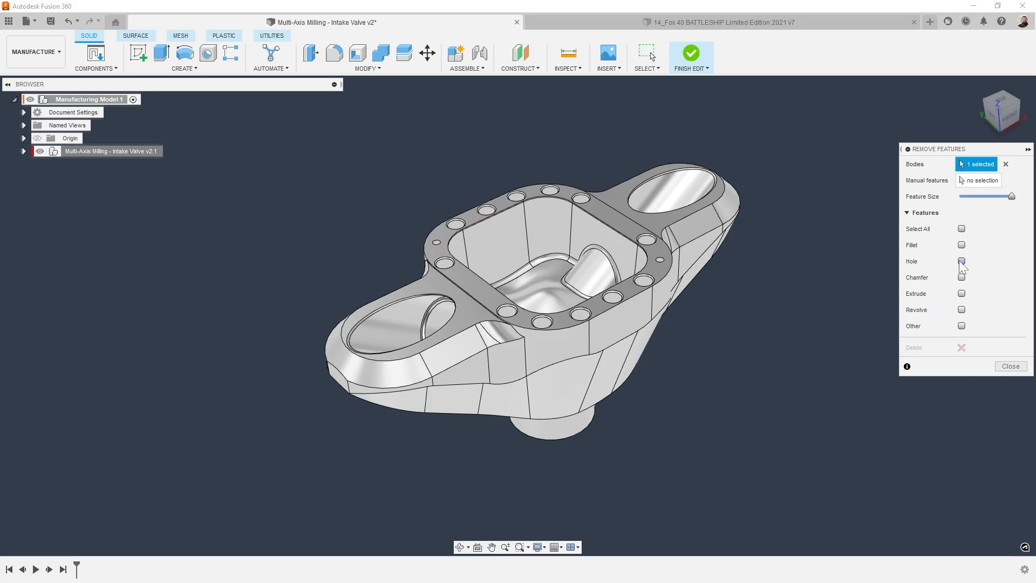
pyautogui.click(962, 262)
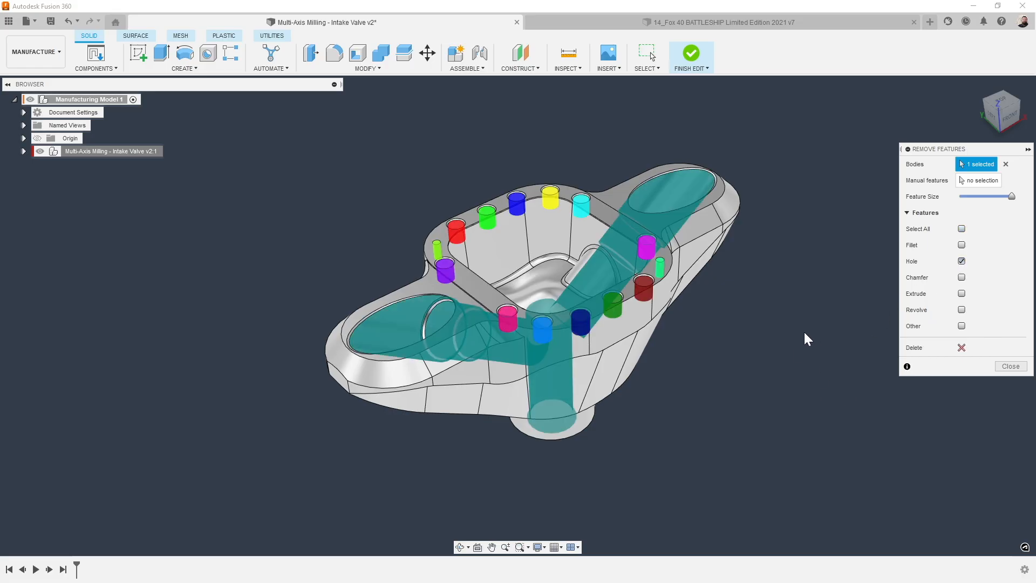
pyautogui.keyDown('shift'); pyautogui.moveTo(804, 333); pyautogui.dragTo(869, 270, button='middle'); pyautogui.keyUp('shift')
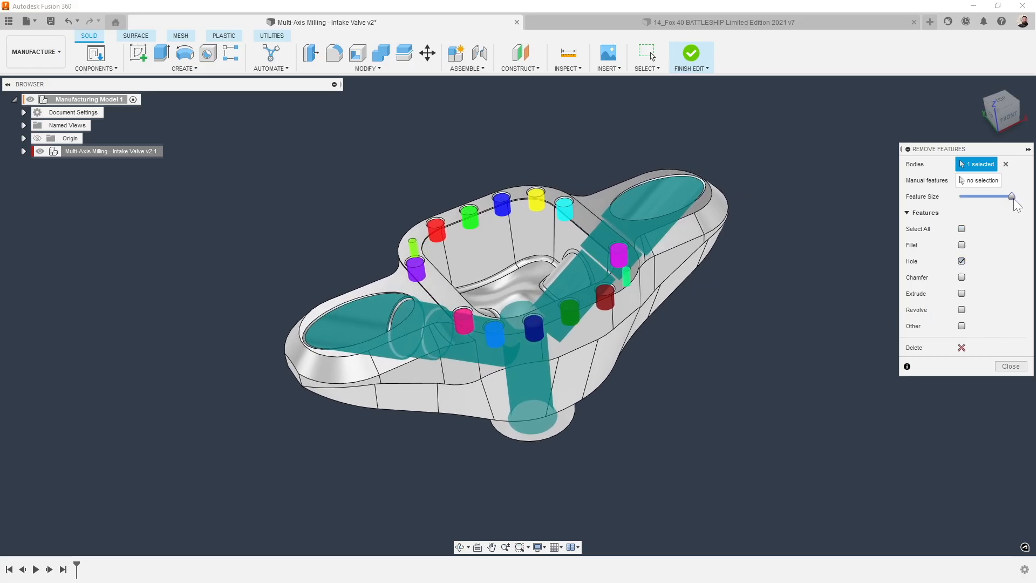
pyautogui.moveTo(1009, 197); pyautogui.dragTo(997, 197)
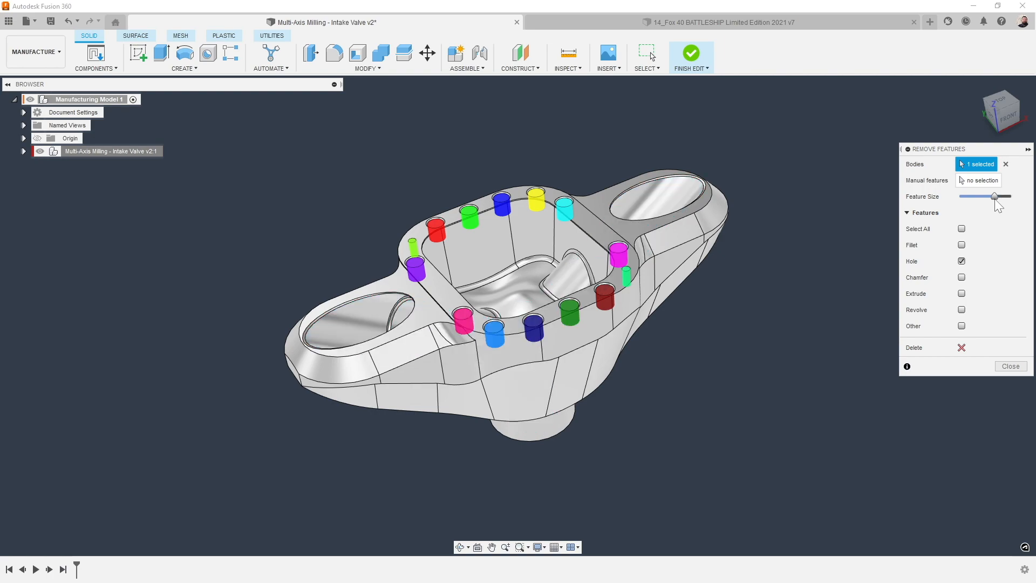
pyautogui.click(962, 347)
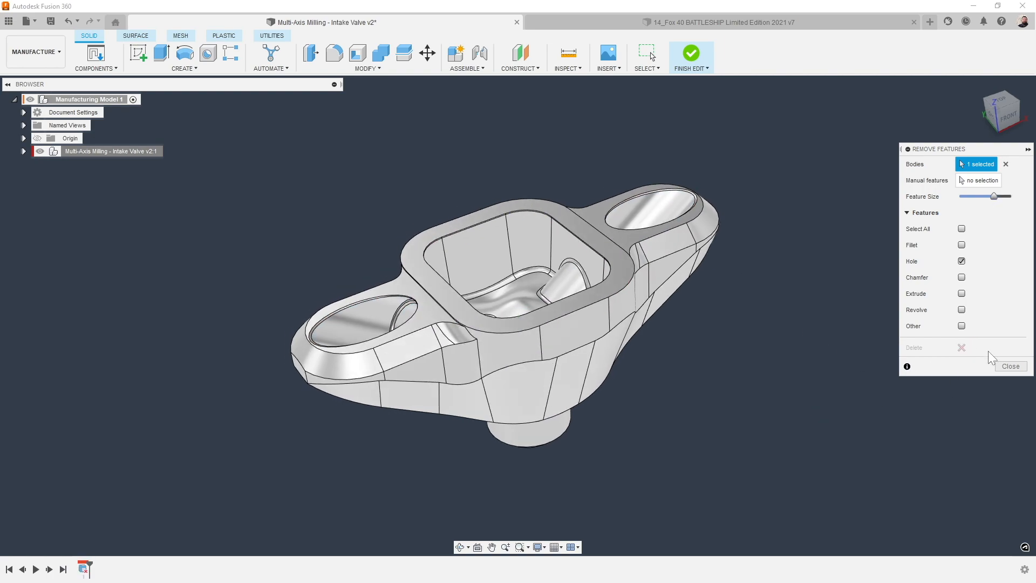
pyautogui.click(1011, 367)
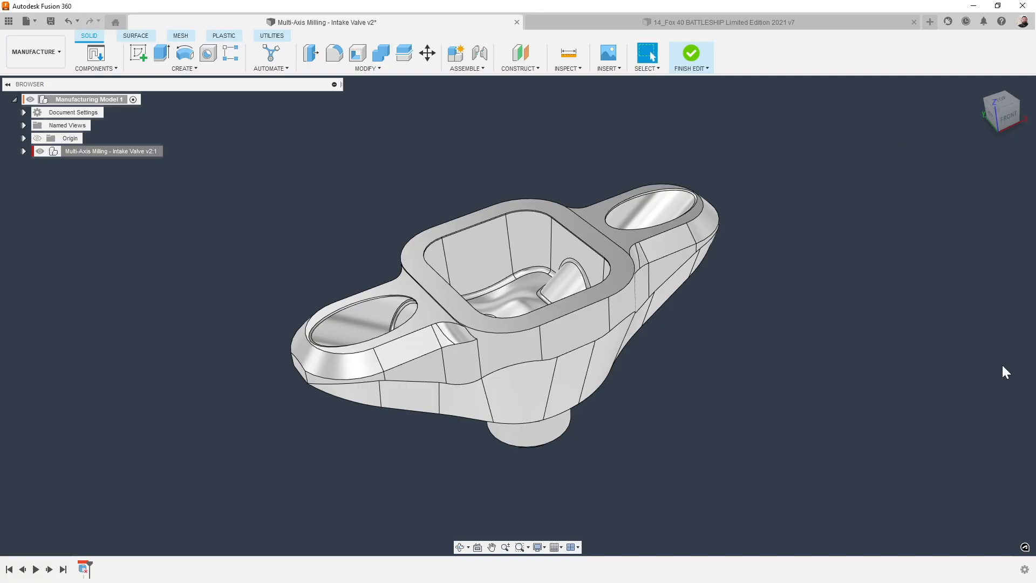
# Finish editing the manufacturing model and start a new setup in the Manufacture workspace.
pyautogui.click(695, 64)
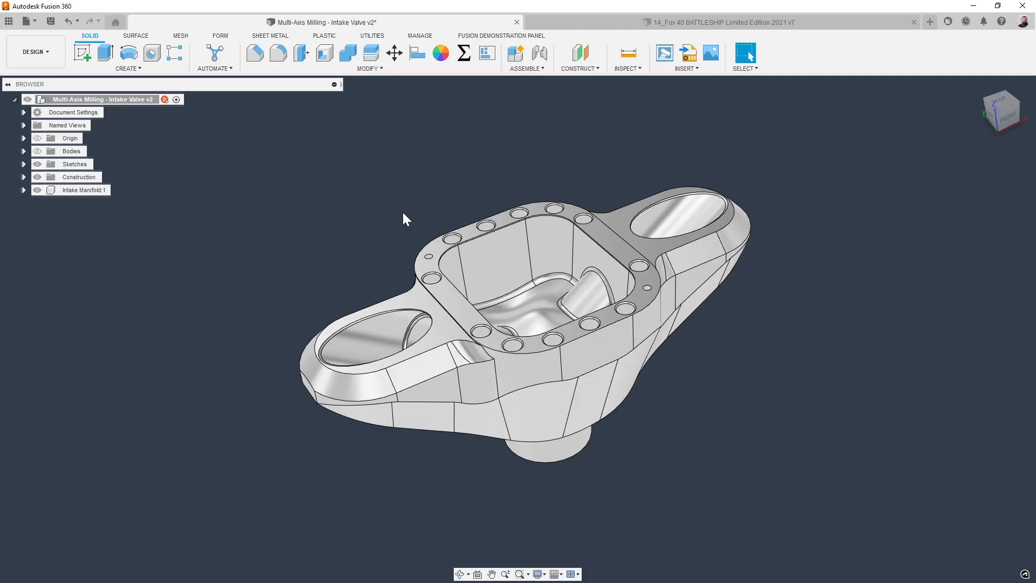
pyautogui.click(36, 52)
pyautogui.click(60, 173)
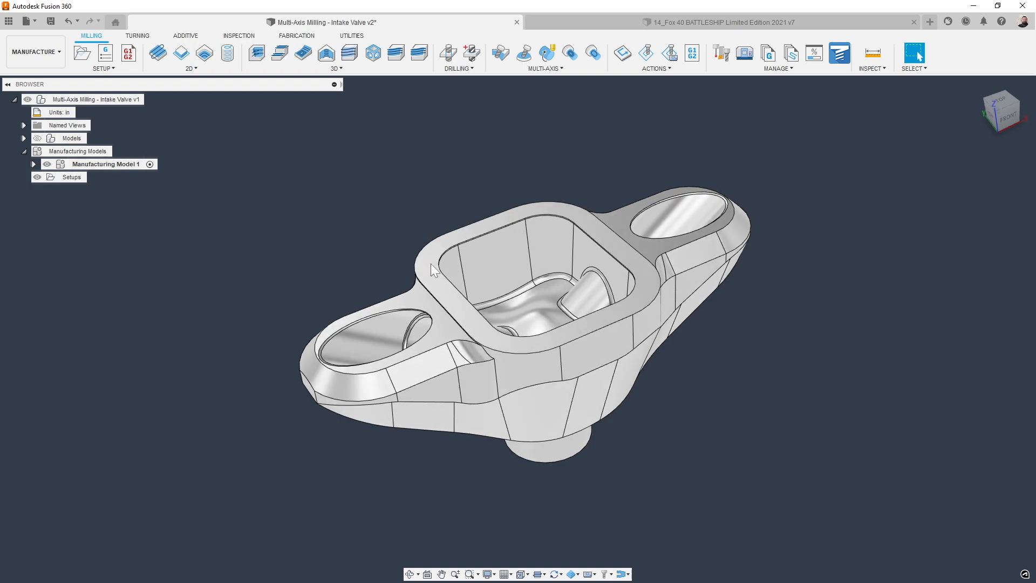
pyautogui.click(82, 55)
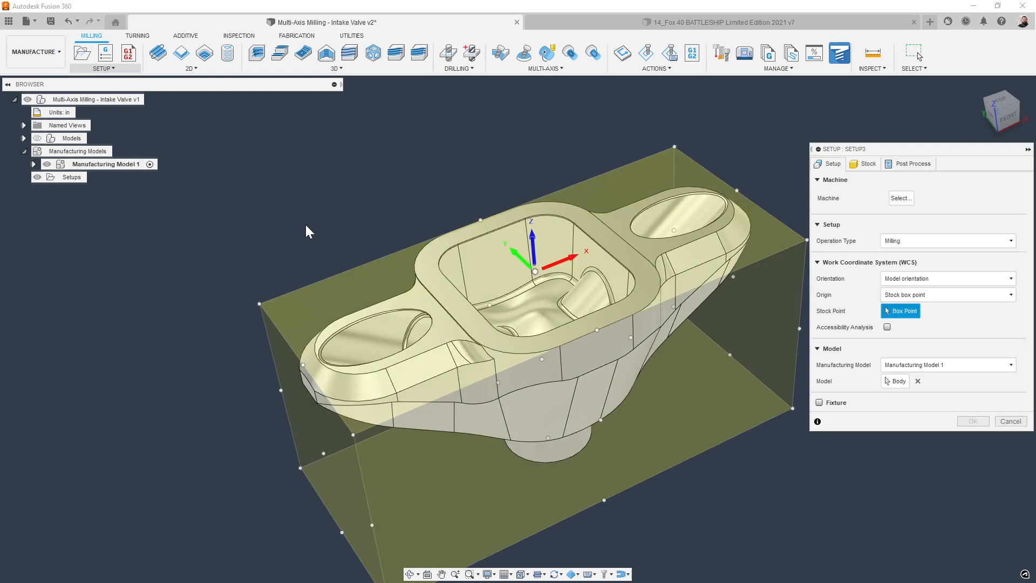
# Switch the setup's manufacturing model to <Default> and back to Manufacturing Model 1 to compare the two versions.
pyautogui.click(922, 365)
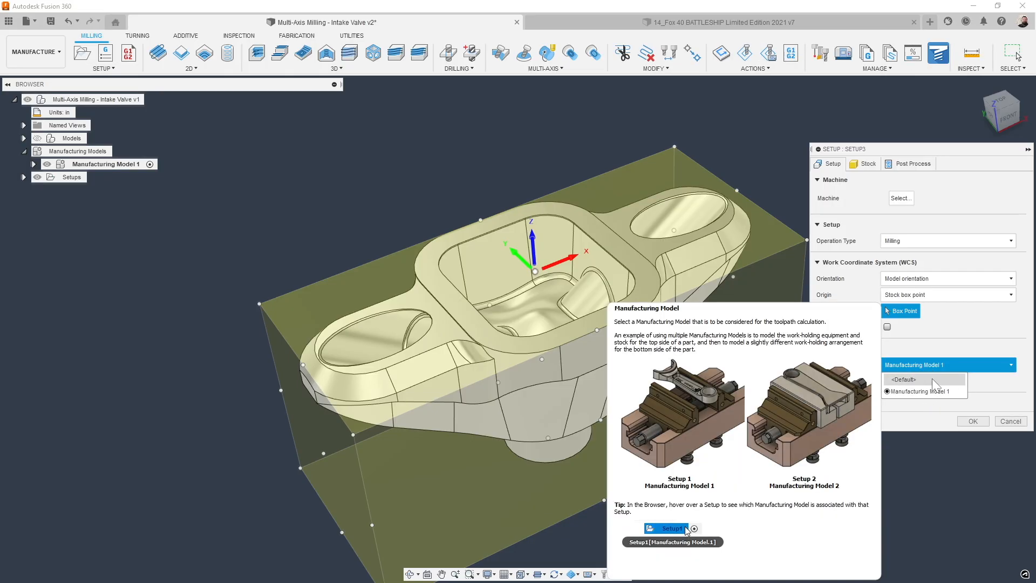
pyautogui.click(940, 380)
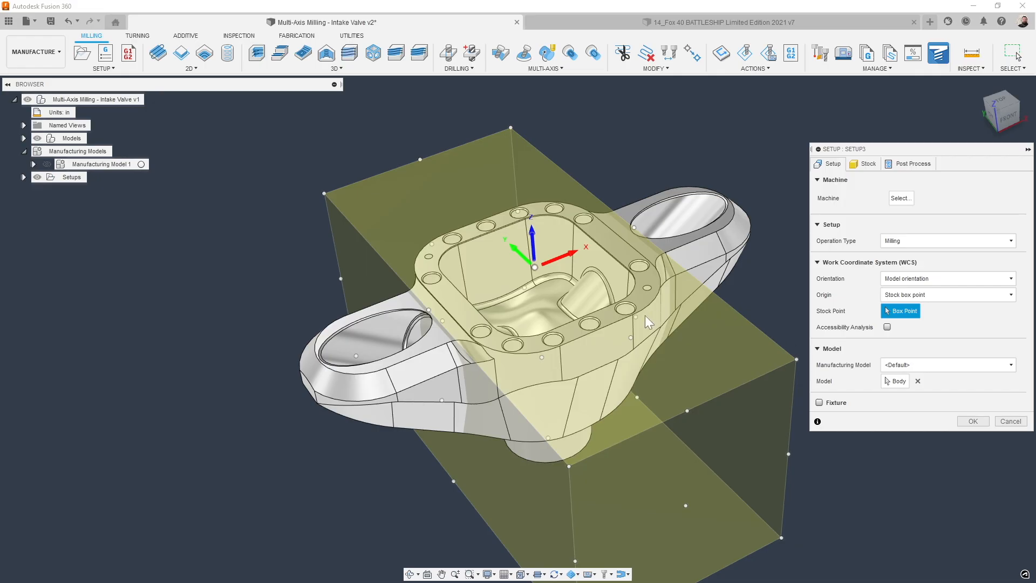
pyautogui.click(917, 365)
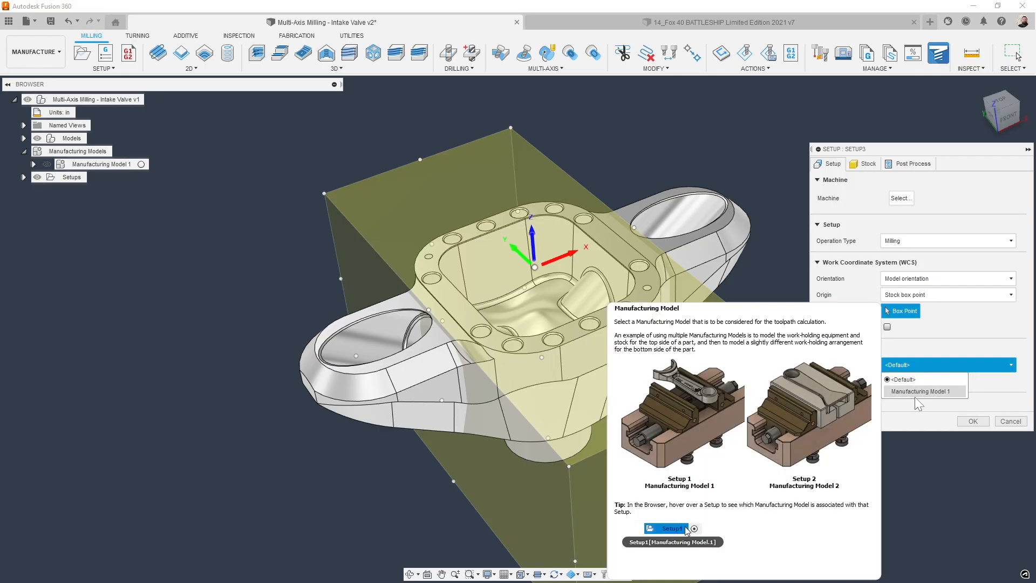
pyautogui.click(915, 393)
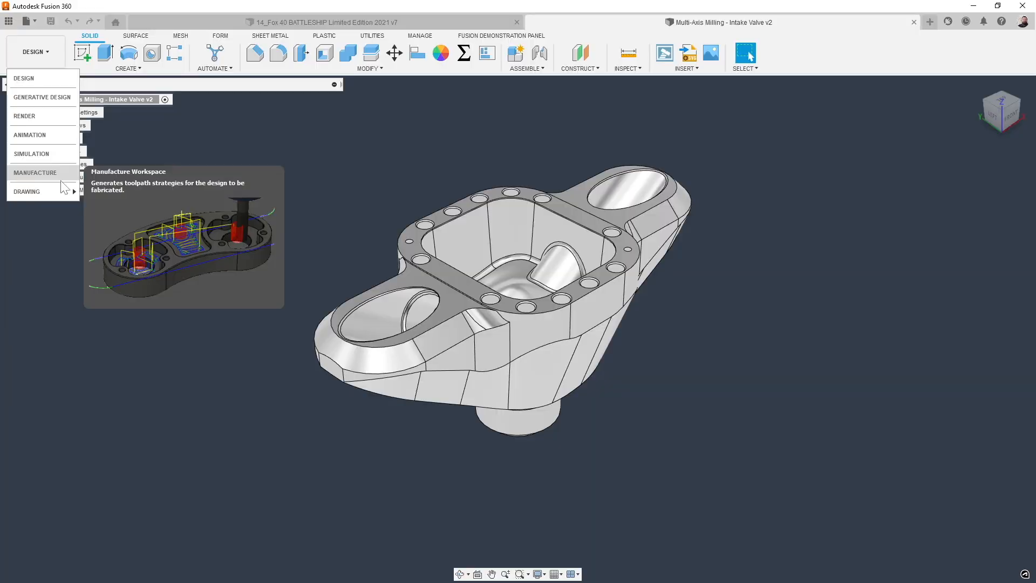
# Create a manufacturing model in the newly opened intake valve document and open it for editing.
pyautogui.click(109, 72)
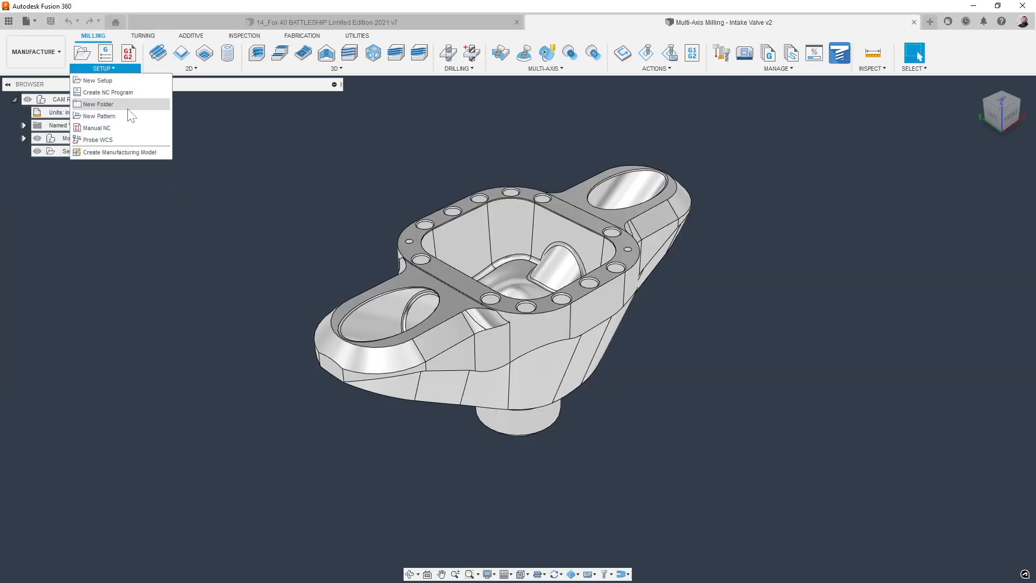
pyautogui.click(118, 157)
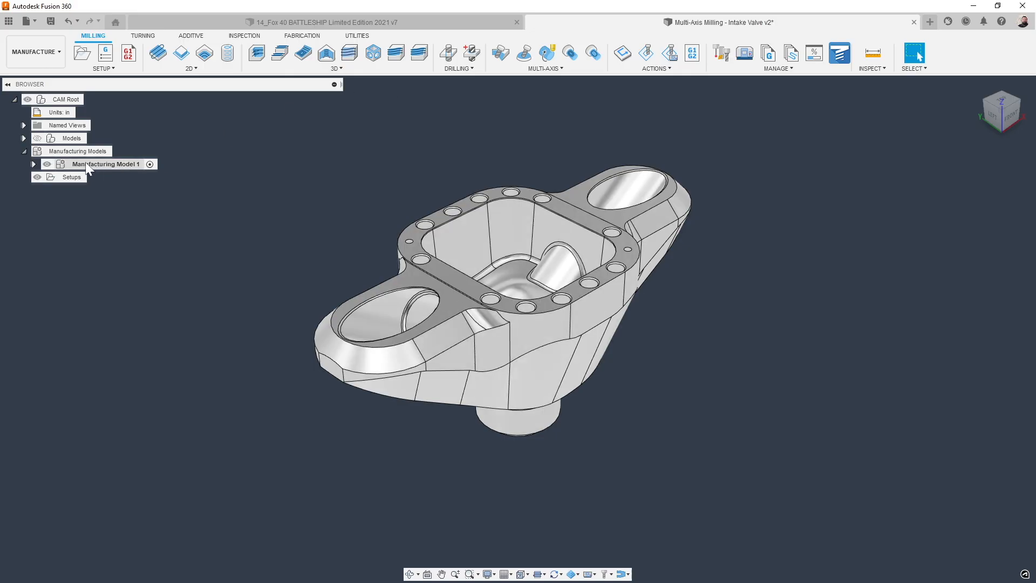
pyautogui.rightClick(126, 164)
pyautogui.click(149, 169)
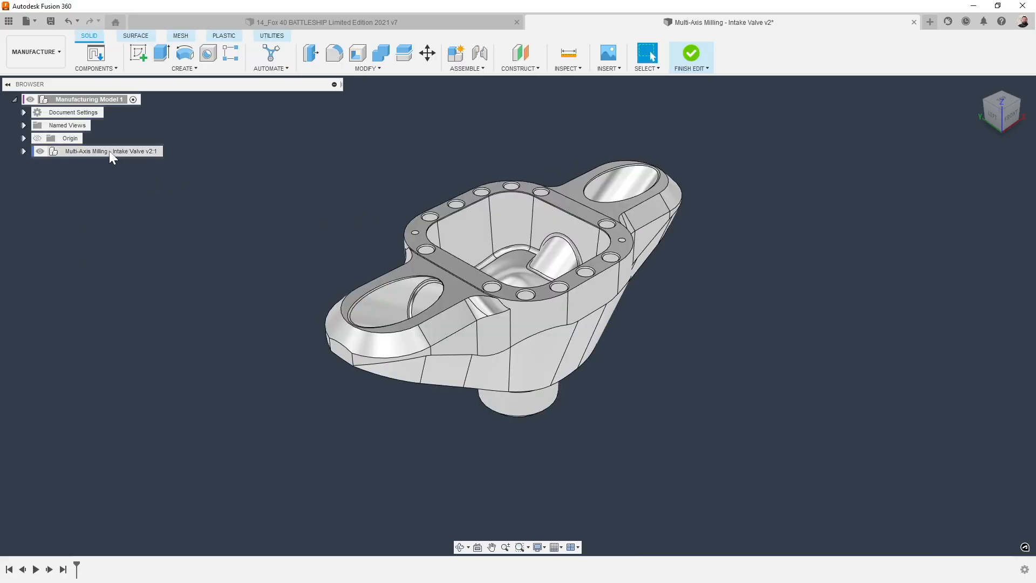
# Paste an independent new copy of the intake valve component in place under Manufacturing Model 1 and hide the original component.
pyautogui.rightClick(106, 151)
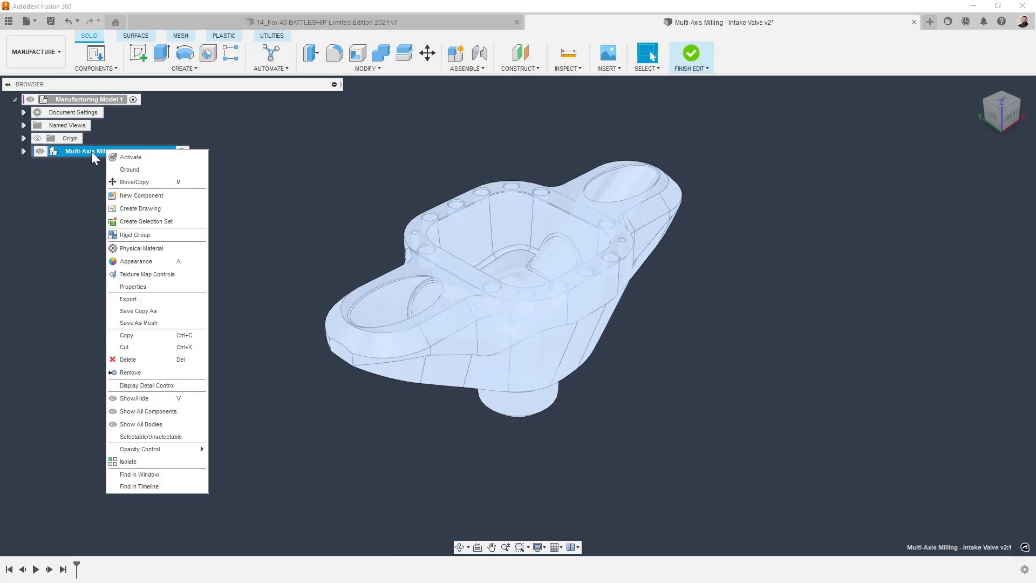
pyautogui.click(140, 335)
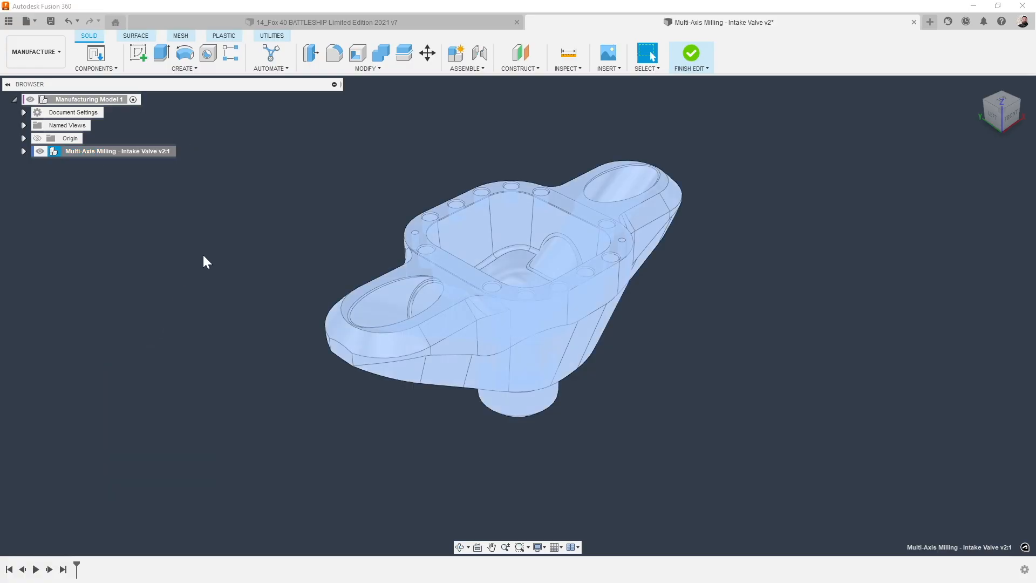
pyautogui.click(202, 254)
pyautogui.rightClick(83, 99)
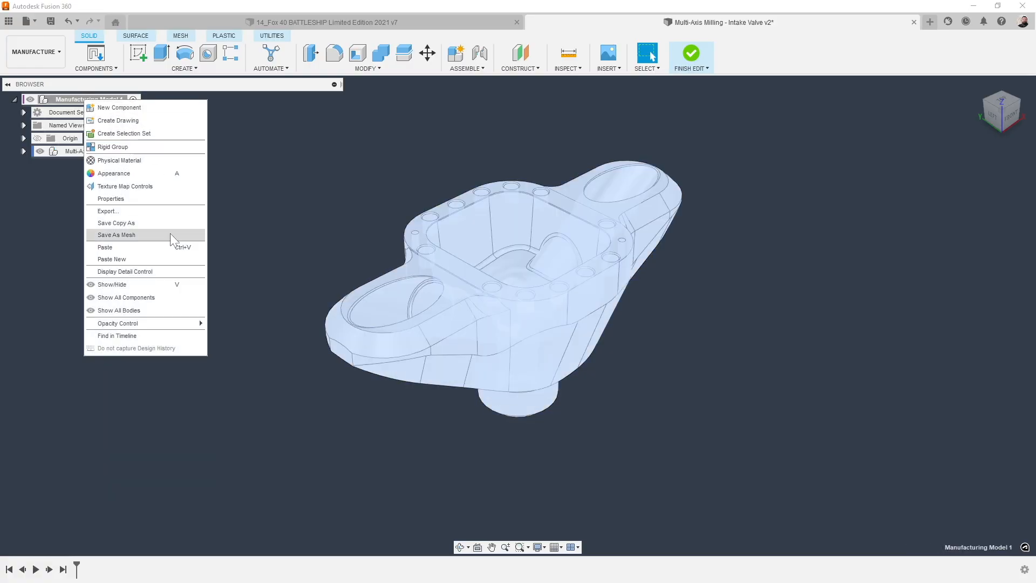
pyautogui.click(139, 260)
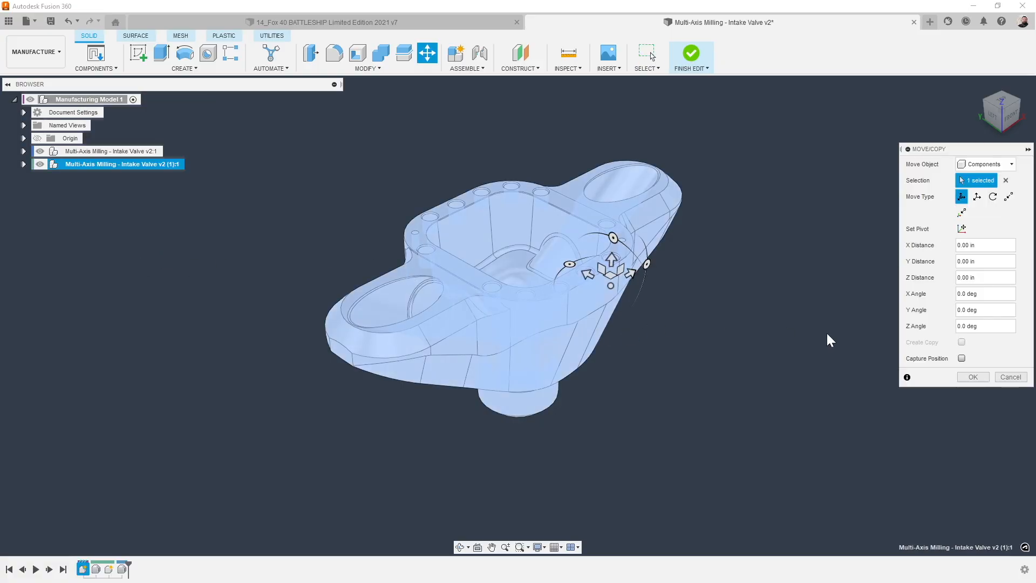
pyautogui.click(975, 377)
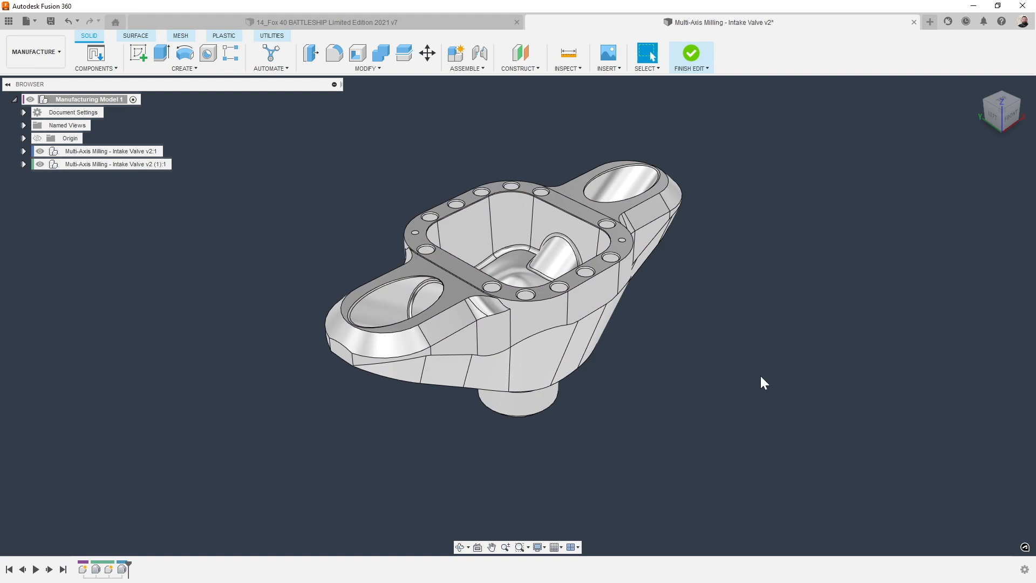
pyautogui.click(44, 153)
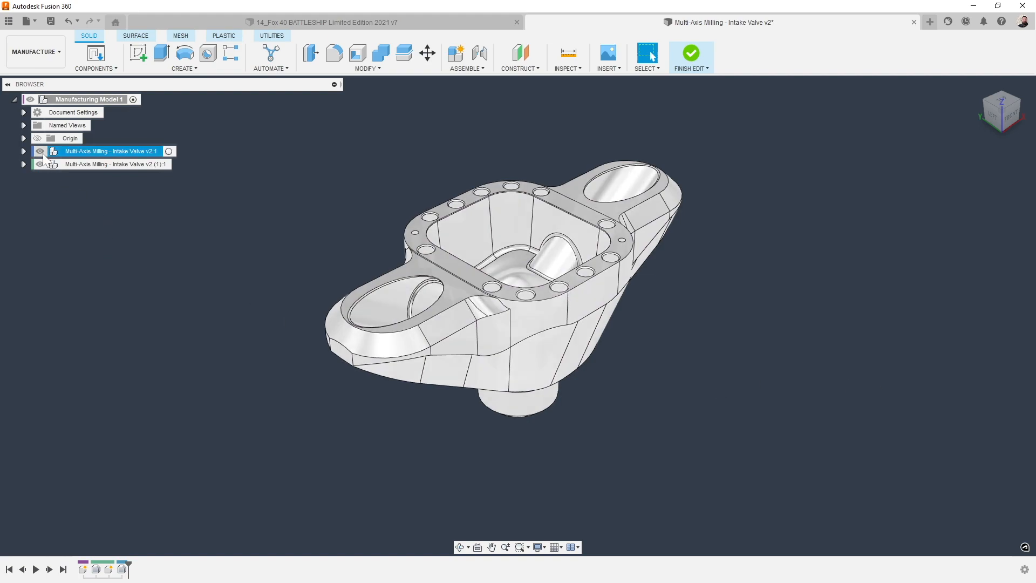
pyautogui.click(43, 152)
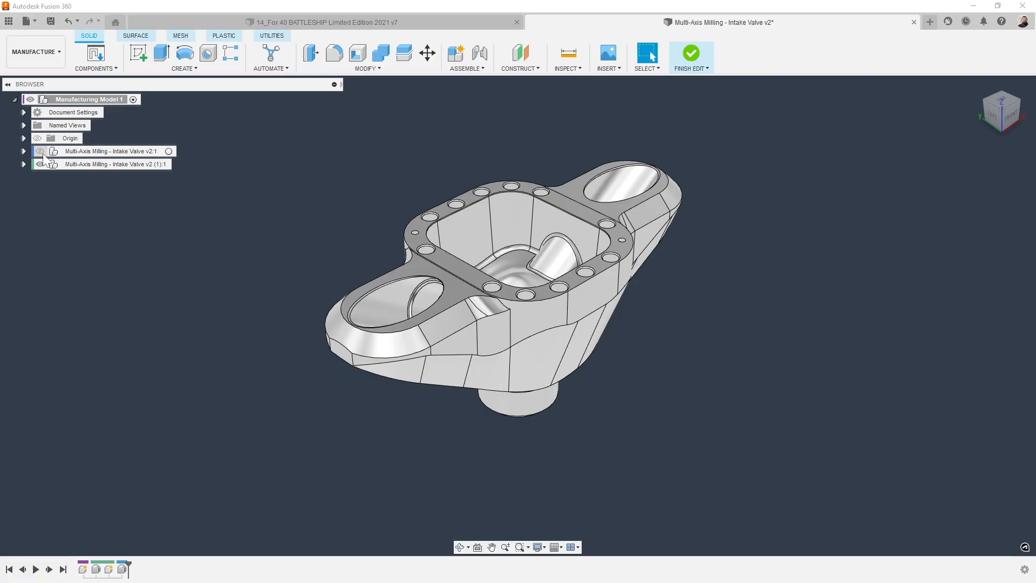
# Apply the Aluminum - Anodized Glossy (Blue) appearance to the visible intake valve copy.
pyautogui.click(365, 68)
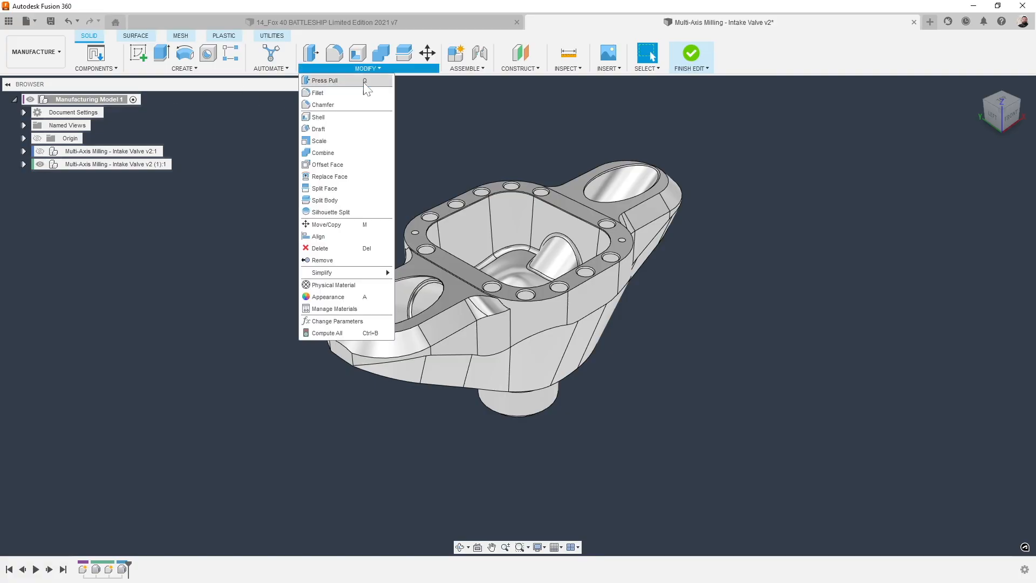
pyautogui.click(336, 295)
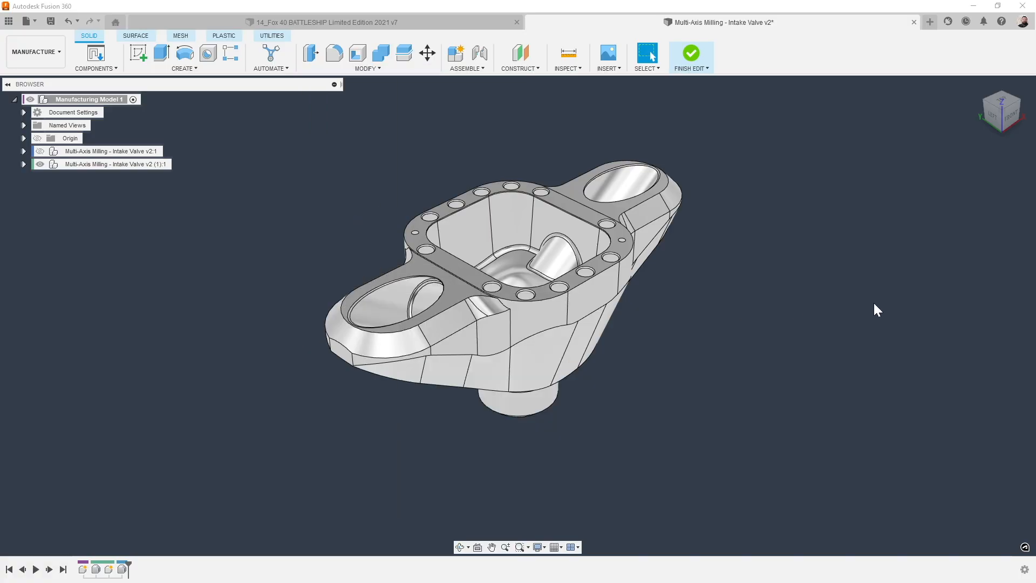
pyautogui.moveTo(875, 471); pyautogui.dragTo(594, 340)
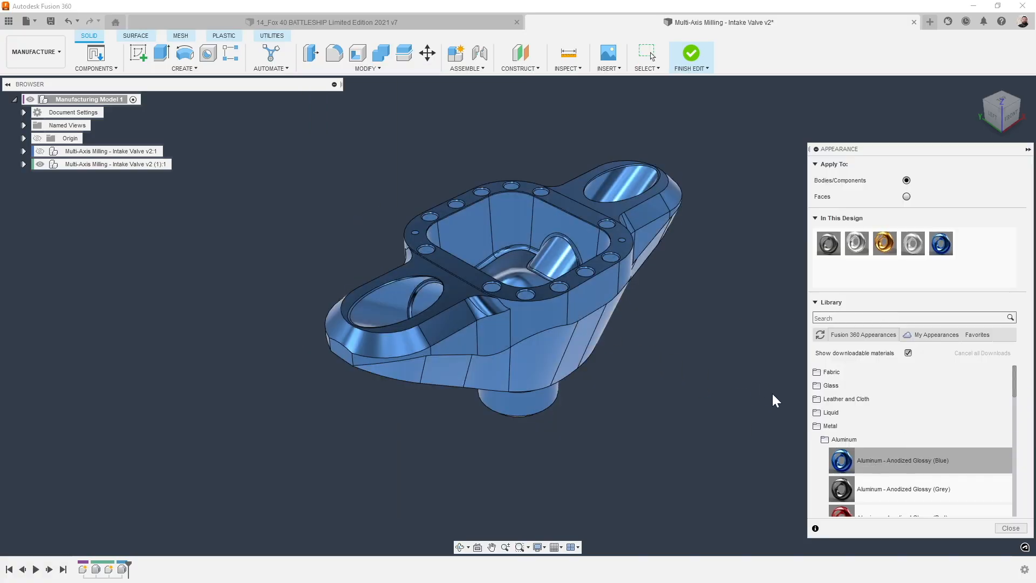
# Edit the blue anodized aluminum appearance in this design, recolouring it to bright green (RGB 0, 255, 94), and finish the appearance changes.
pyautogui.rightClick(940, 246)
pyautogui.click(954, 264)
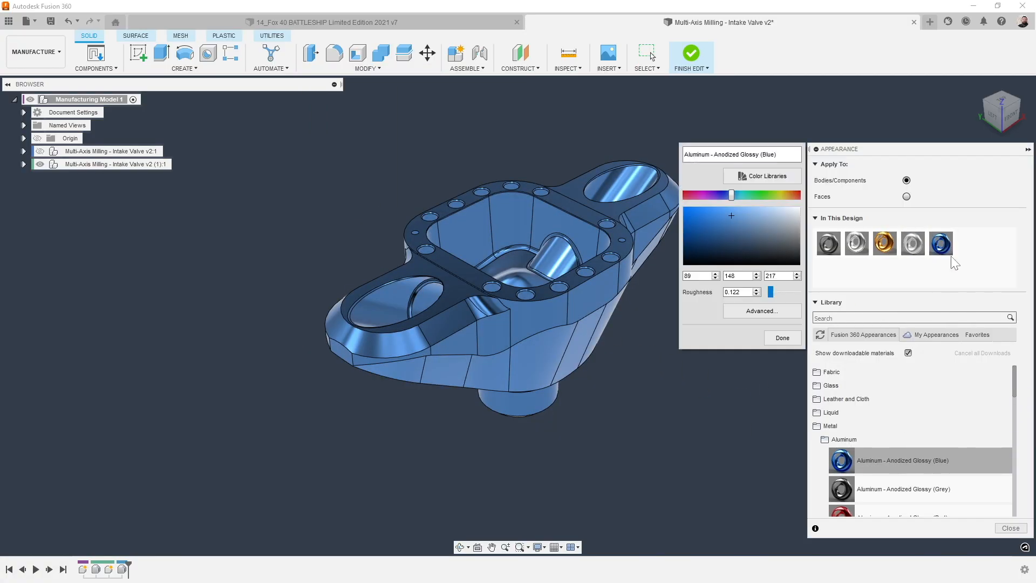
pyautogui.click(685, 208)
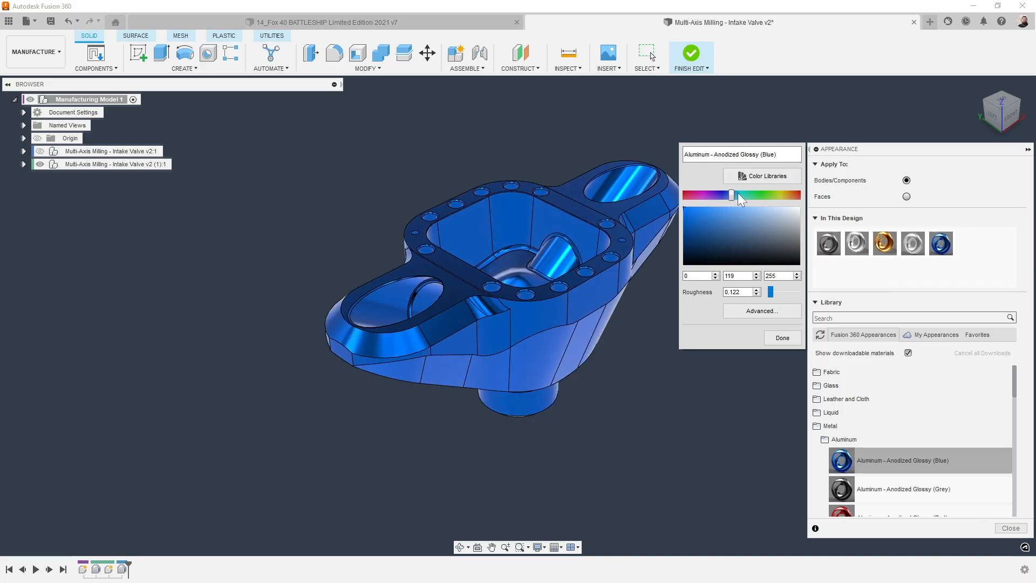
pyautogui.moveTo(735, 198); pyautogui.dragTo(754, 197)
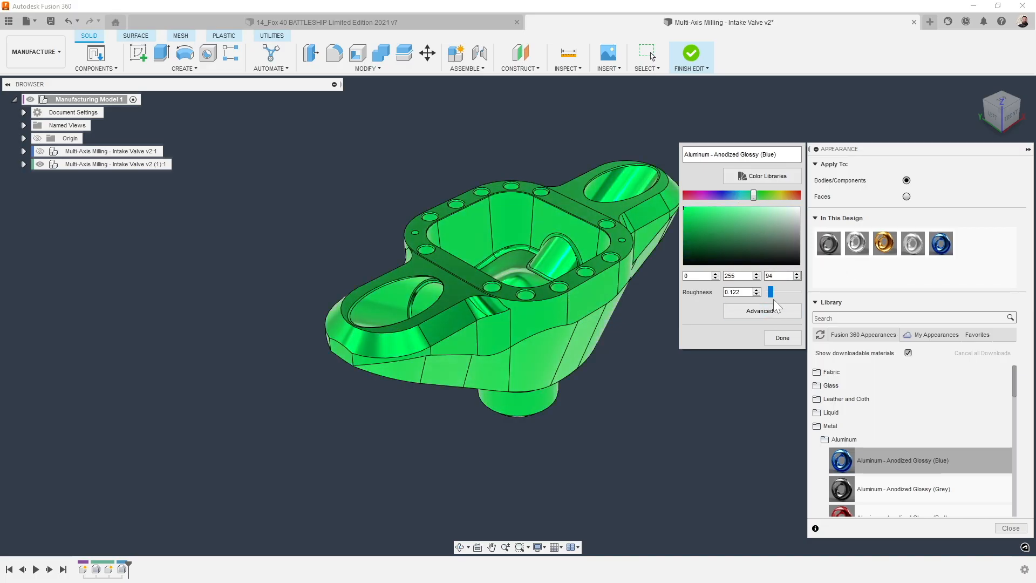
pyautogui.click(783, 338)
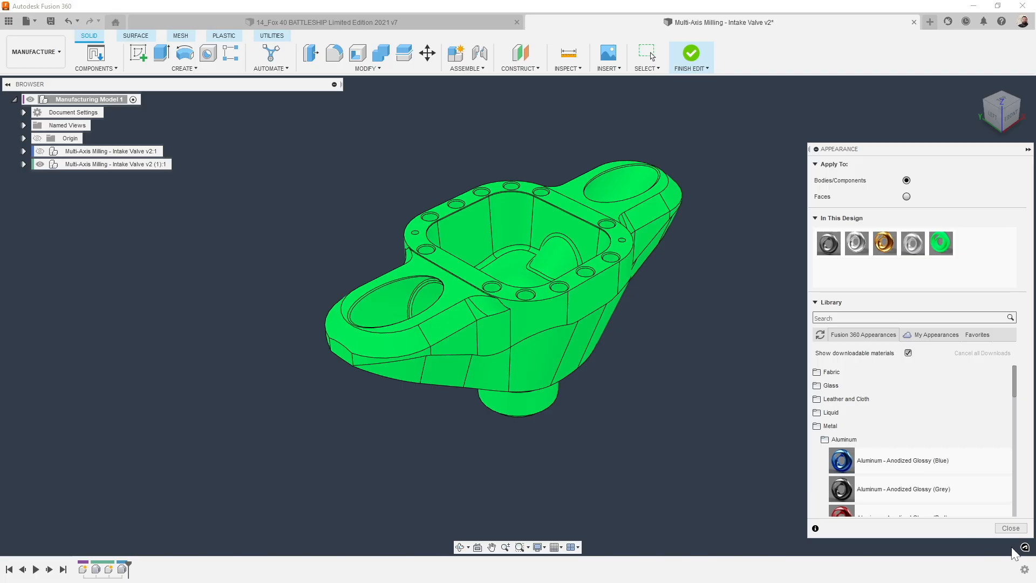
pyautogui.click(1011, 528)
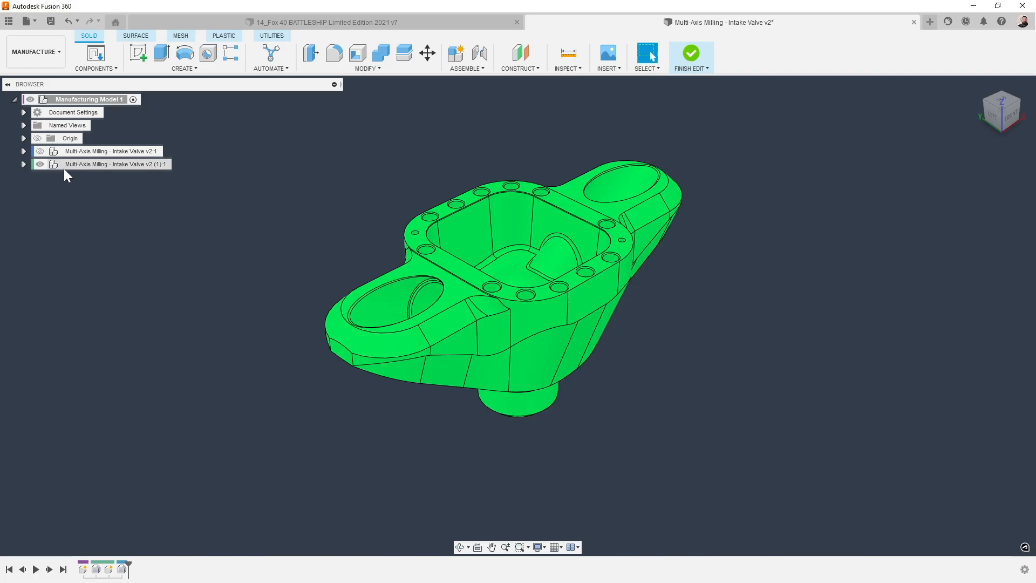
# Toggle visibility between the green copy and the original intake valve component to compare them, leaving only the copy shown.
pyautogui.click(39, 166)
pyautogui.click(39, 166)
pyautogui.click(39, 151)
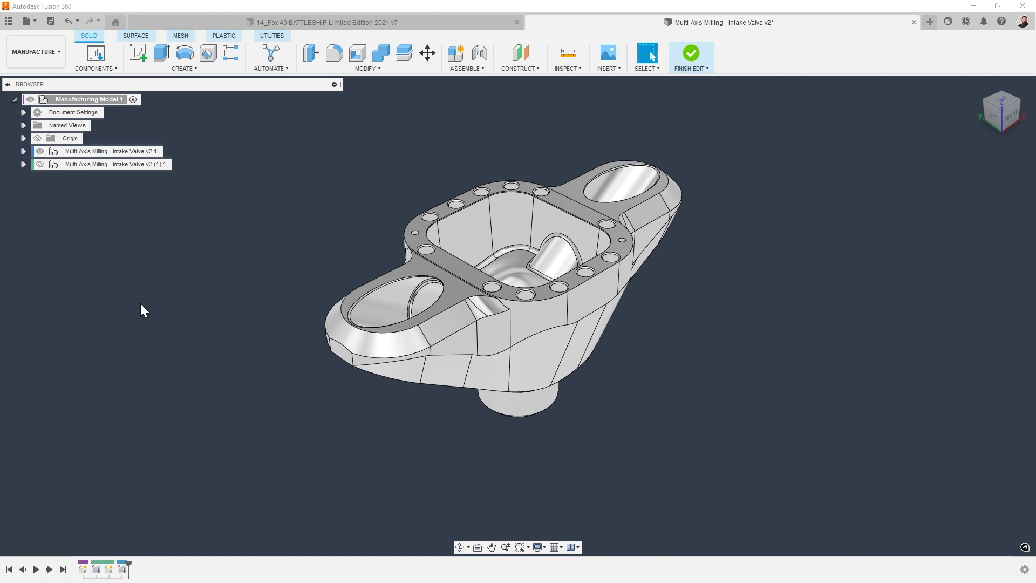
pyautogui.click(40, 164)
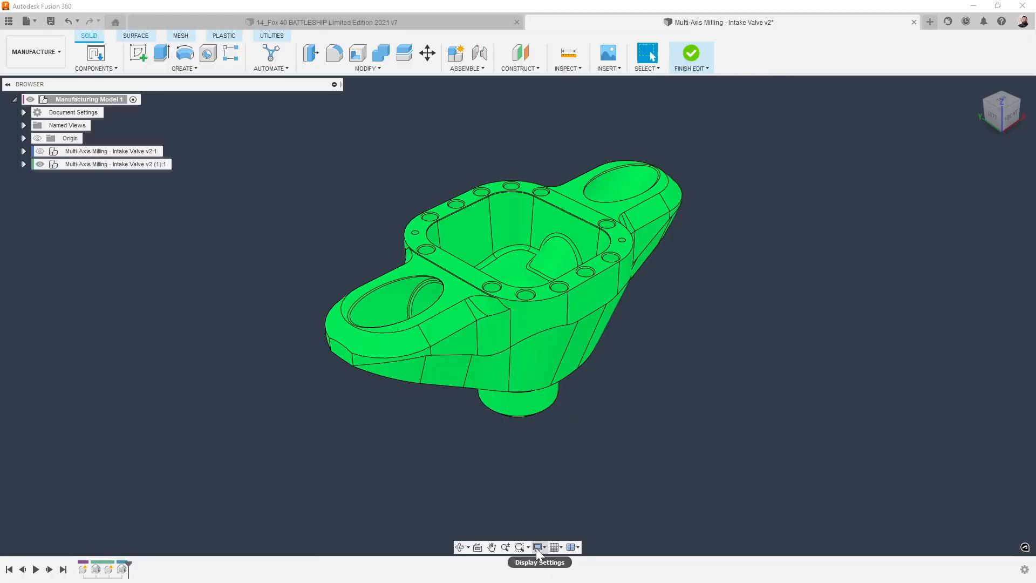
# Switch the display environment to Grey Room and back to River Rubicon to compare how the green part looks.
pyautogui.click(537, 548)
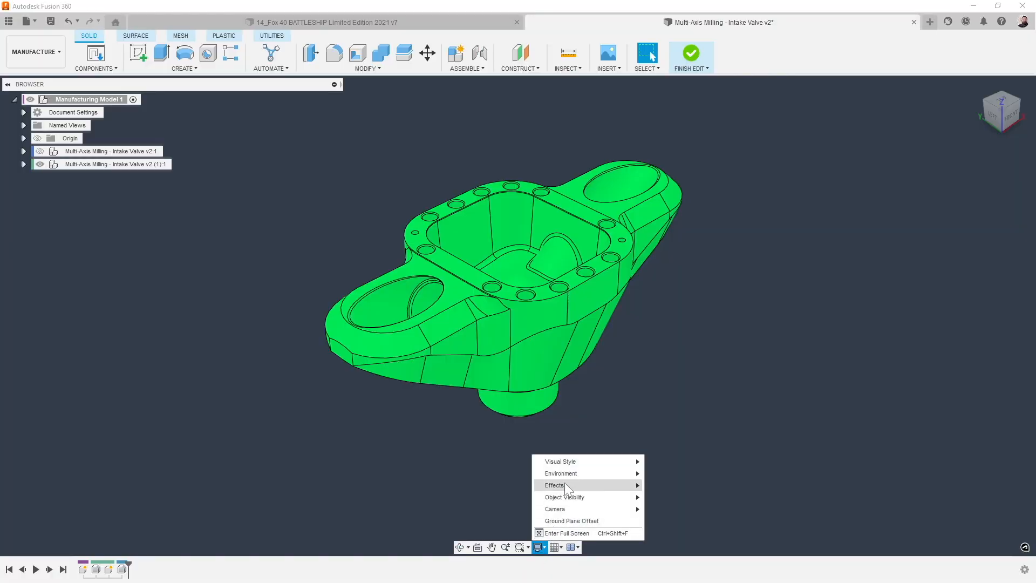
pyautogui.moveTo(564, 474)
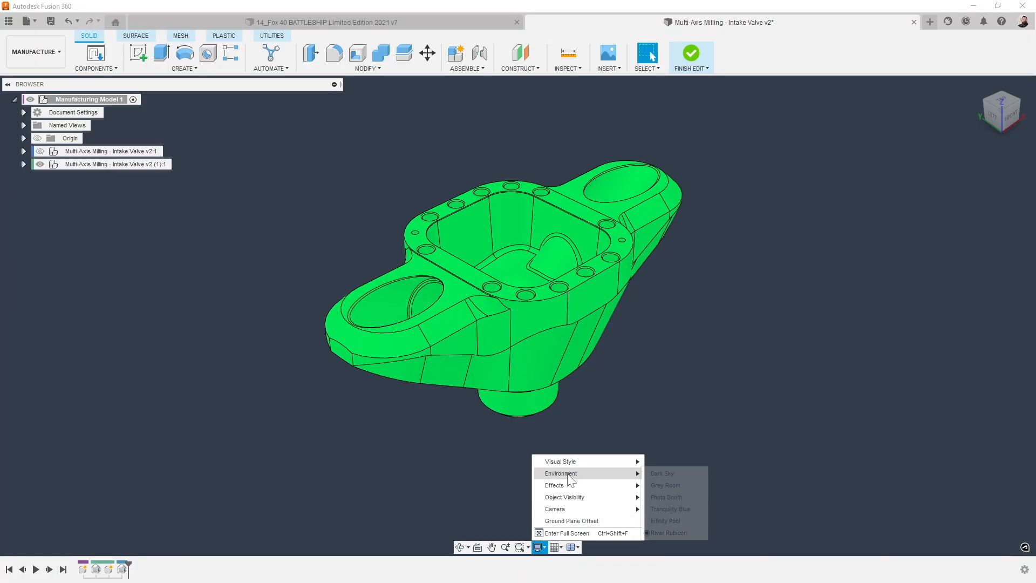
pyautogui.click(690, 533)
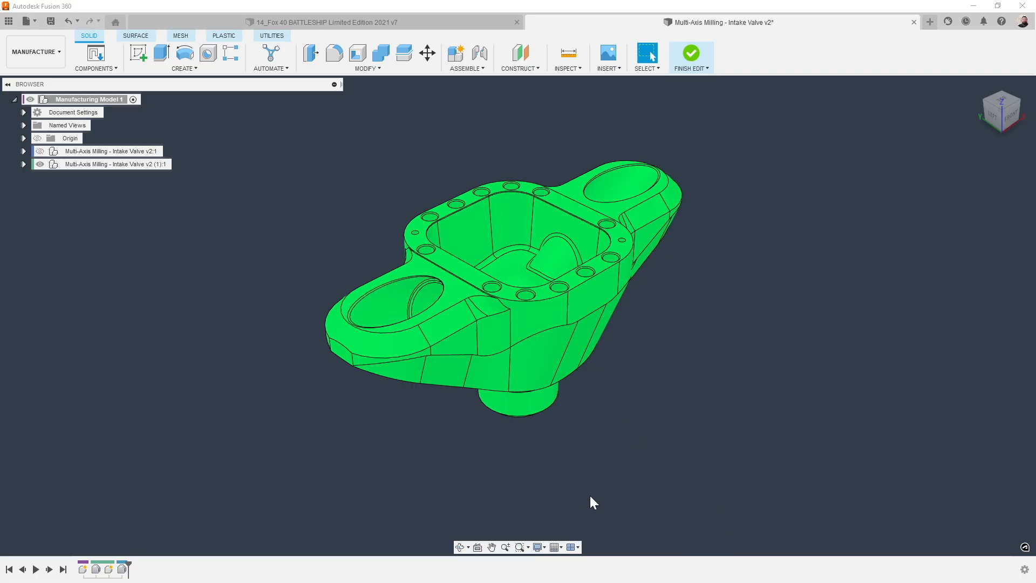
pyautogui.click(537, 548)
pyautogui.moveTo(574, 467)
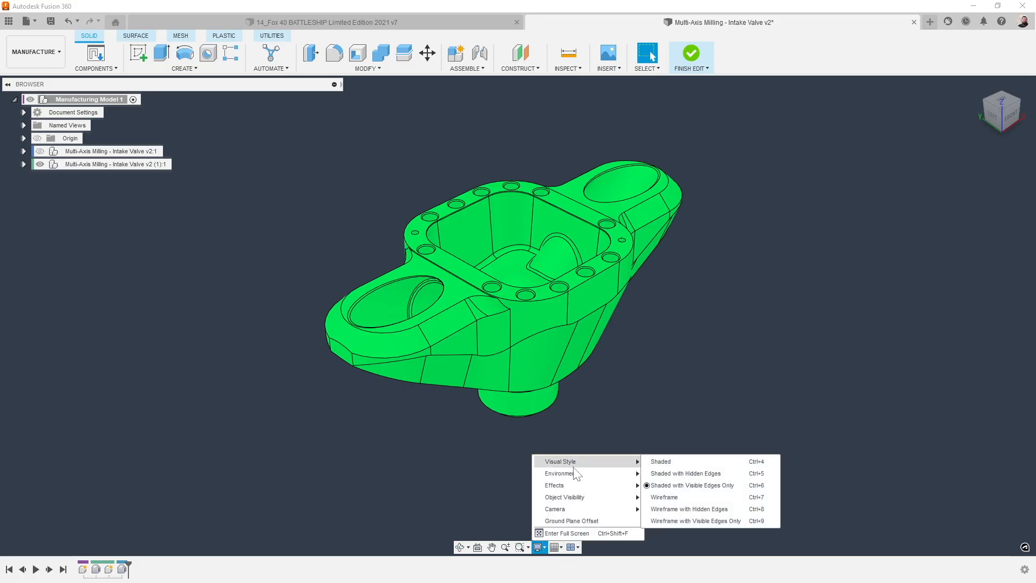
pyautogui.click(676, 485)
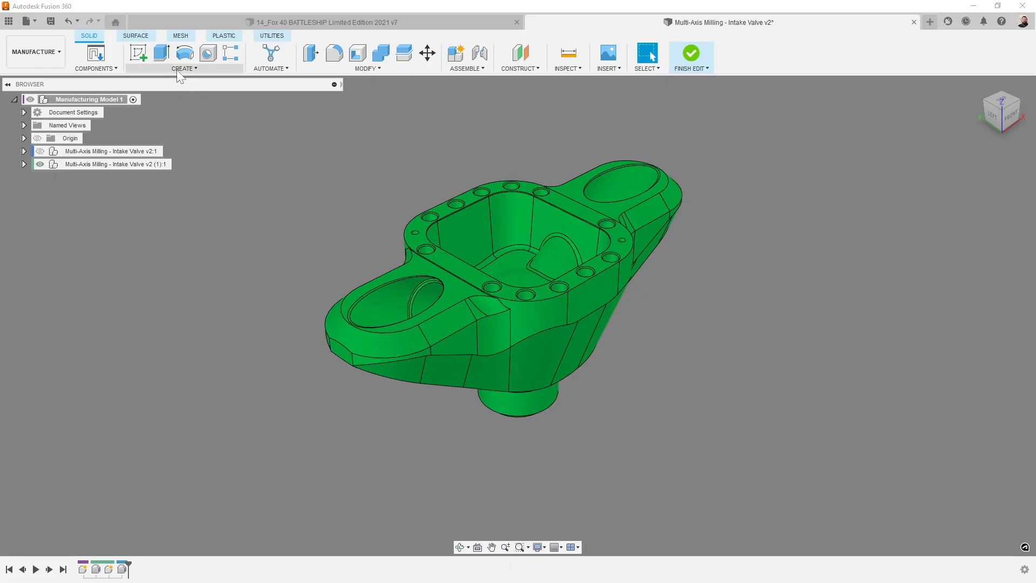
pyautogui.click(537, 547)
pyautogui.moveTo(574, 458)
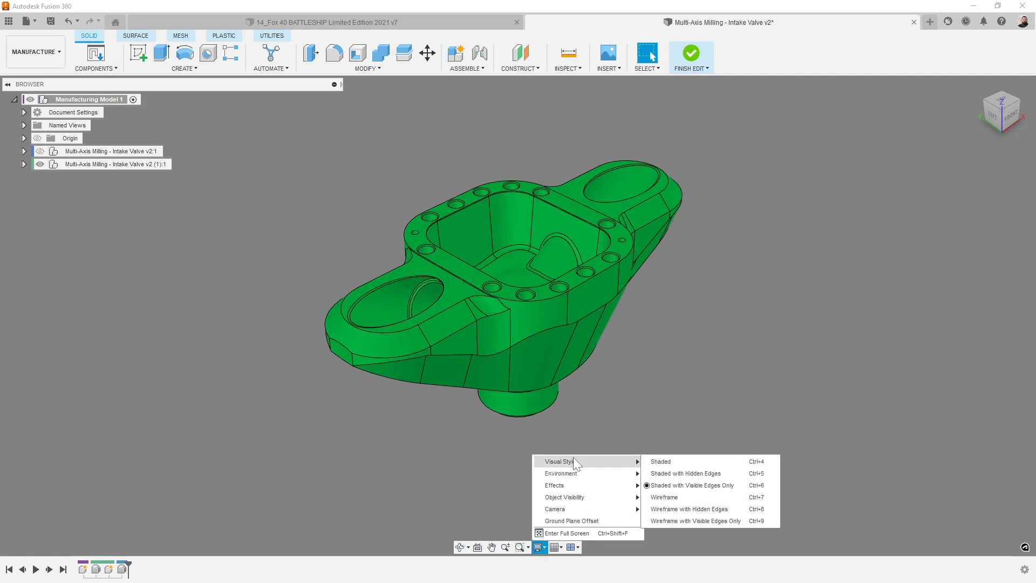
pyautogui.click(662, 537)
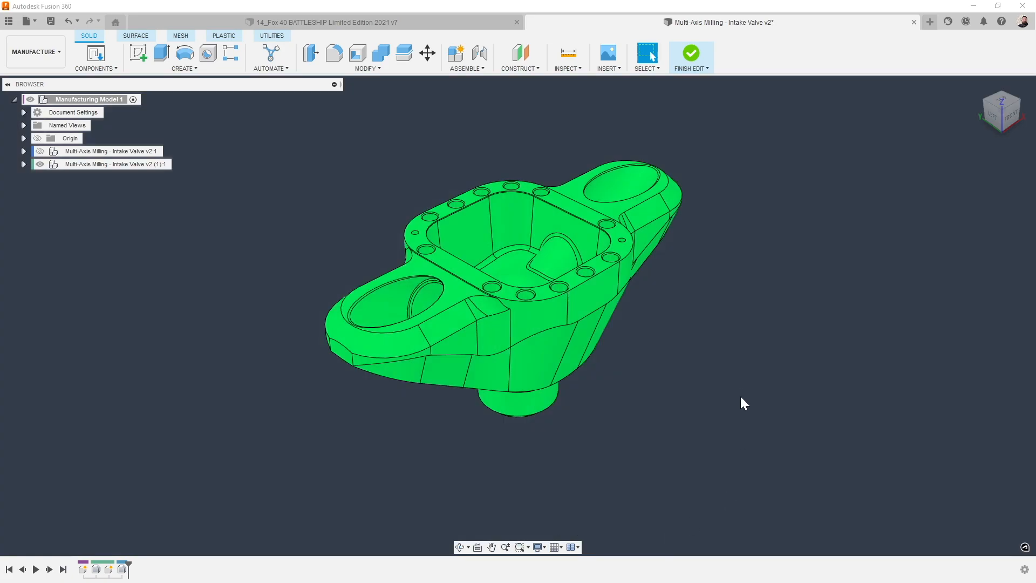
# Start a sketch on the horizontal origin plane and draw a two-point rectangle about 1.41 in tall beside the valve.
pyautogui.click(137, 53)
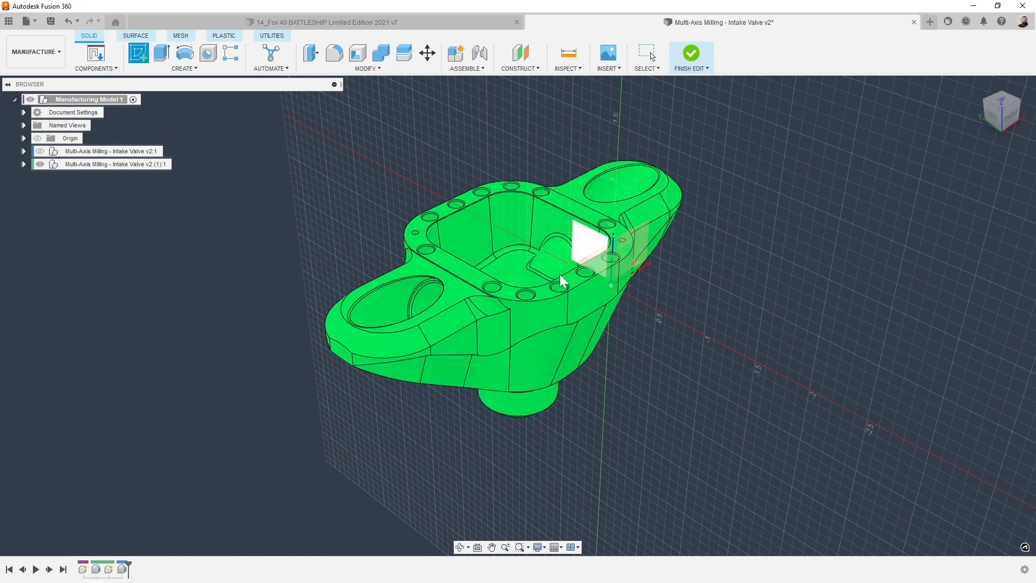
pyautogui.click(583, 292)
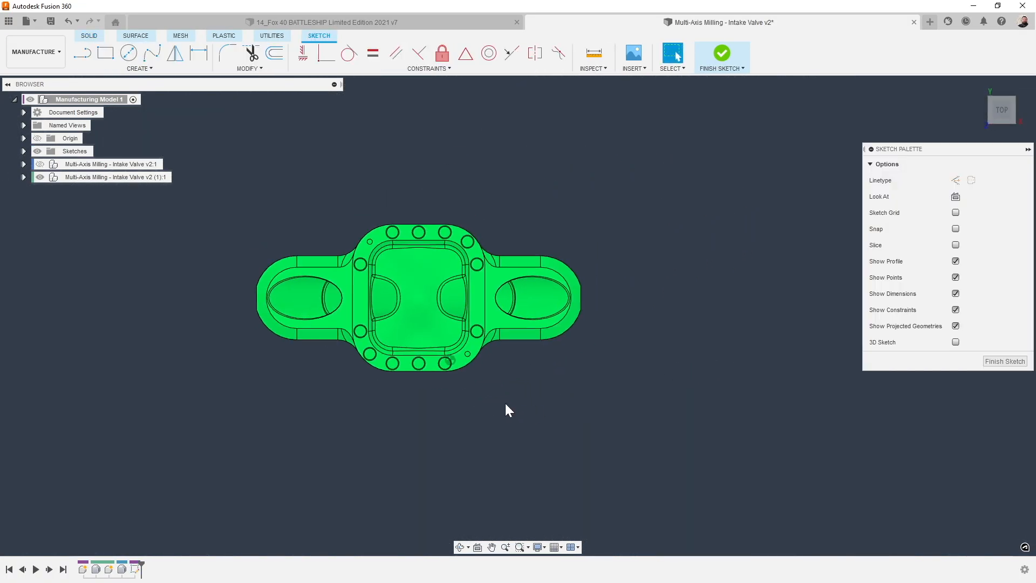
pyautogui.press('r')
pyautogui.click(638, 211)
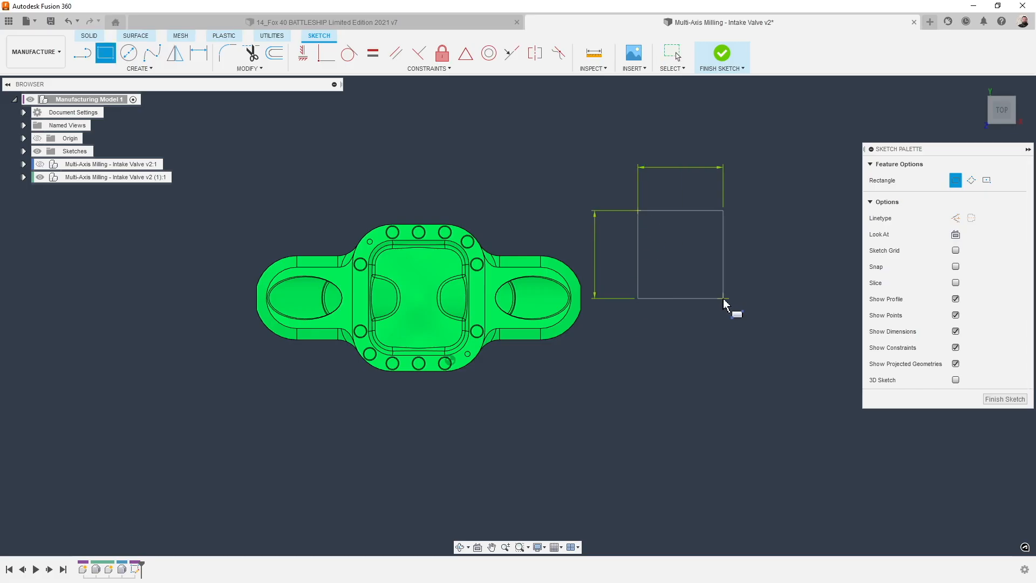
pyautogui.click(754, 330)
pyautogui.press('Escape')
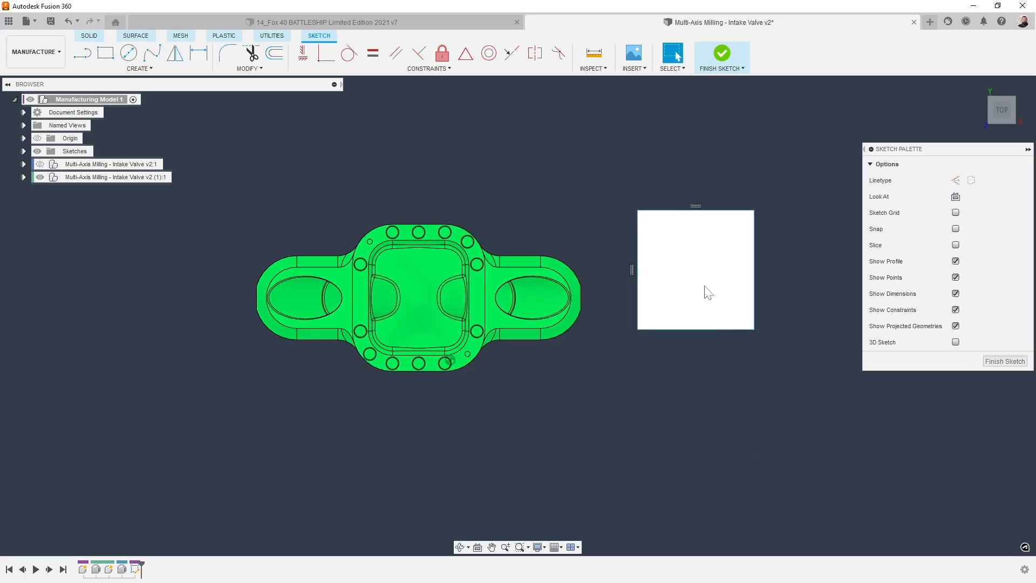
# Draw a diagonal line across the rectangle from its upper-right corner to its lower-left corner.
pyautogui.press('l')
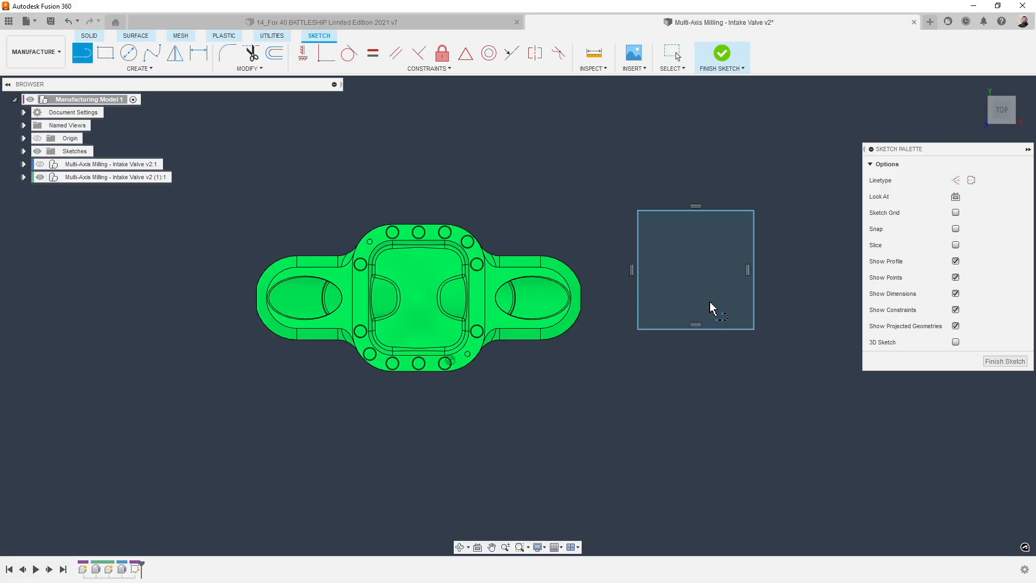
pyautogui.click(754, 211)
pyautogui.click(639, 329)
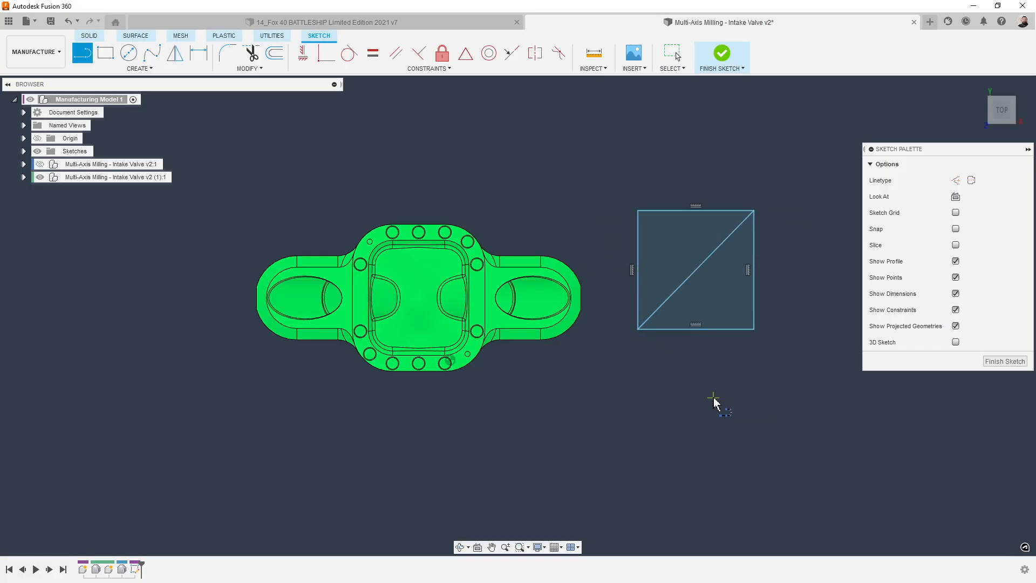
pyautogui.press('Escape')
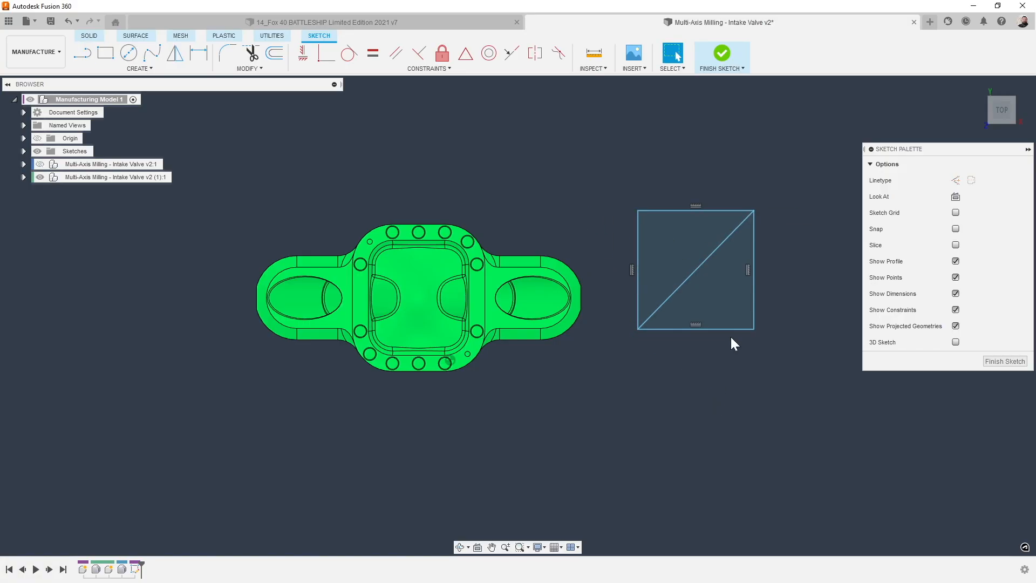
# Draw a perpendicular line about 1.01 in long from the diagonal's midpoint toward the rectangle's lower-right corner and convert it to construction.
pyautogui.press('l')
pyautogui.click(696, 271)
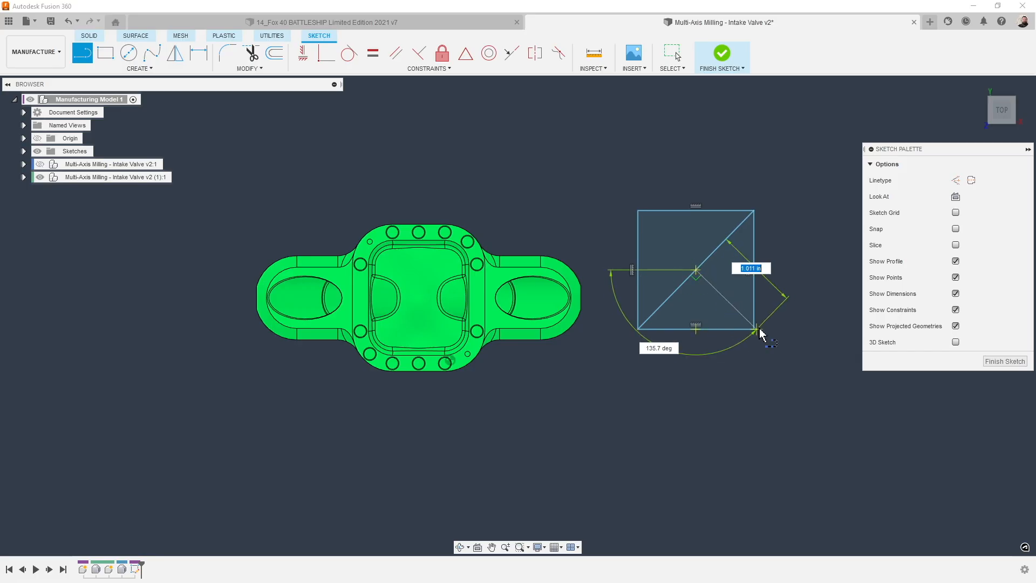
pyautogui.click(754, 328)
pyautogui.press('Escape')
pyautogui.click(740, 313)
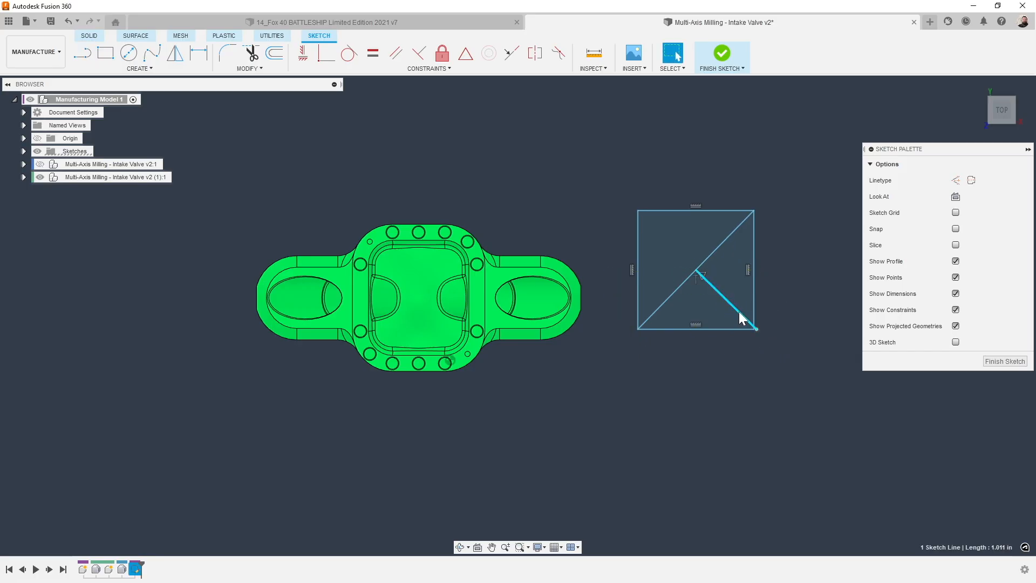
pyautogui.press('Delete')
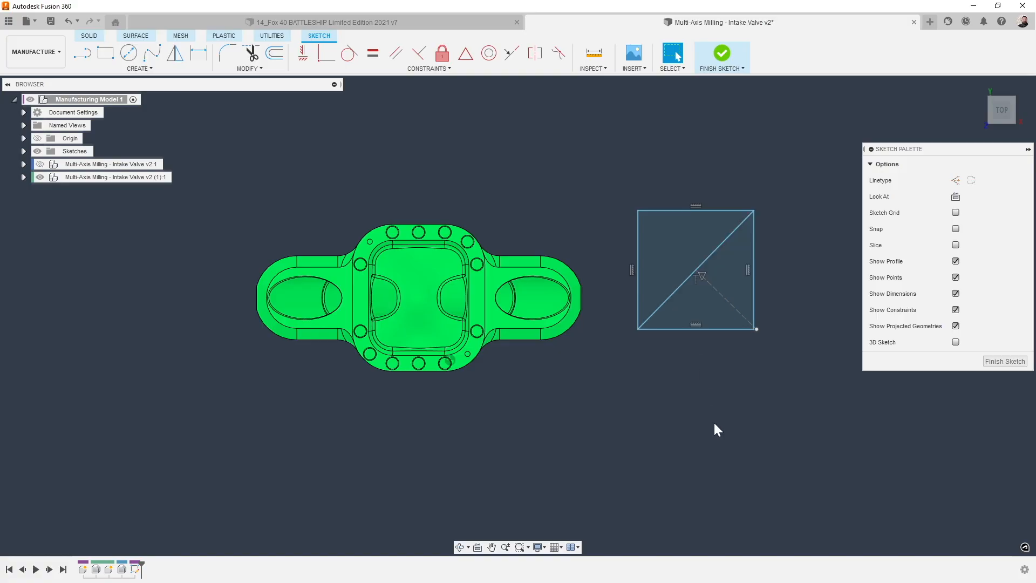
# Dimension the rectangle's height, placing the dimension inside the rectangle.
pyautogui.press('d')
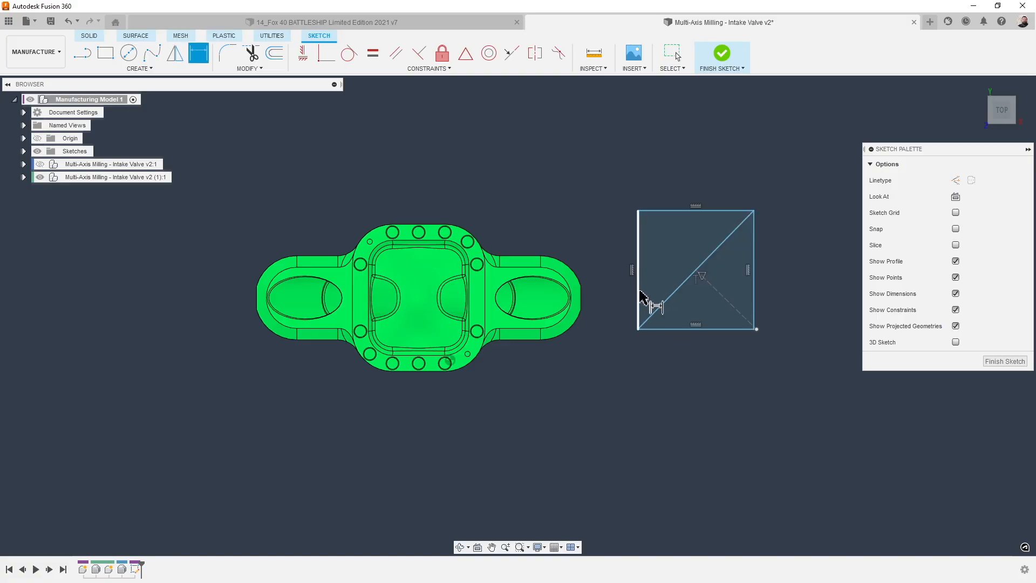
pyautogui.click(679, 287)
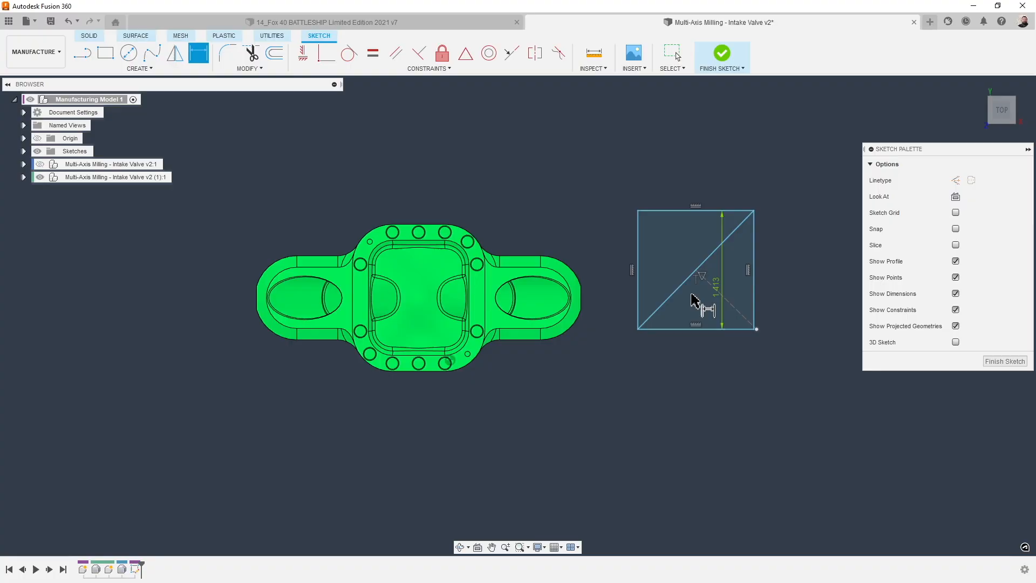
pyautogui.press('Escape')
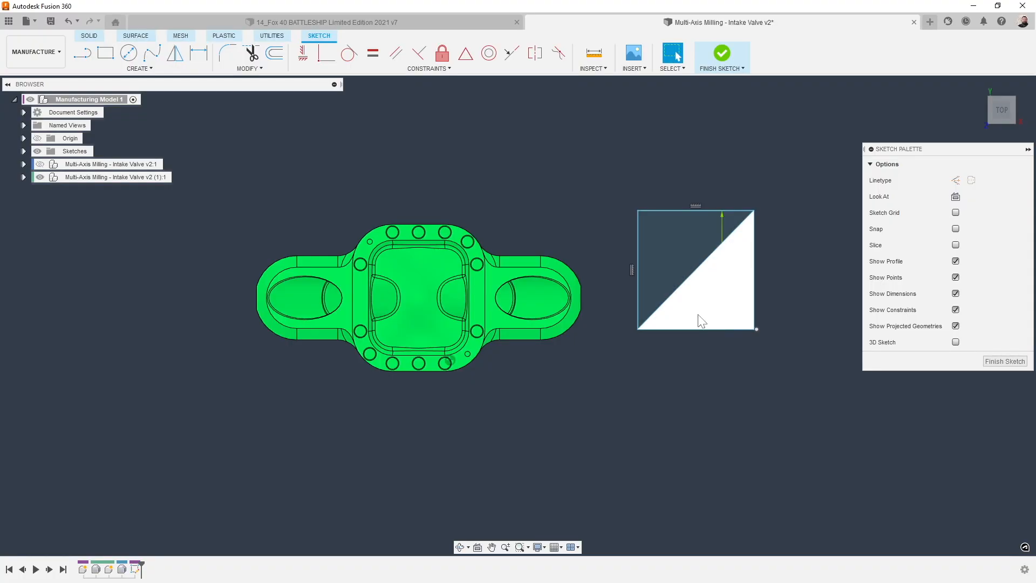
# Select the lower triangular profile and compare sketch visibility in the Infinity Pool environment before returning to River Rubicon.
pyautogui.click(702, 322)
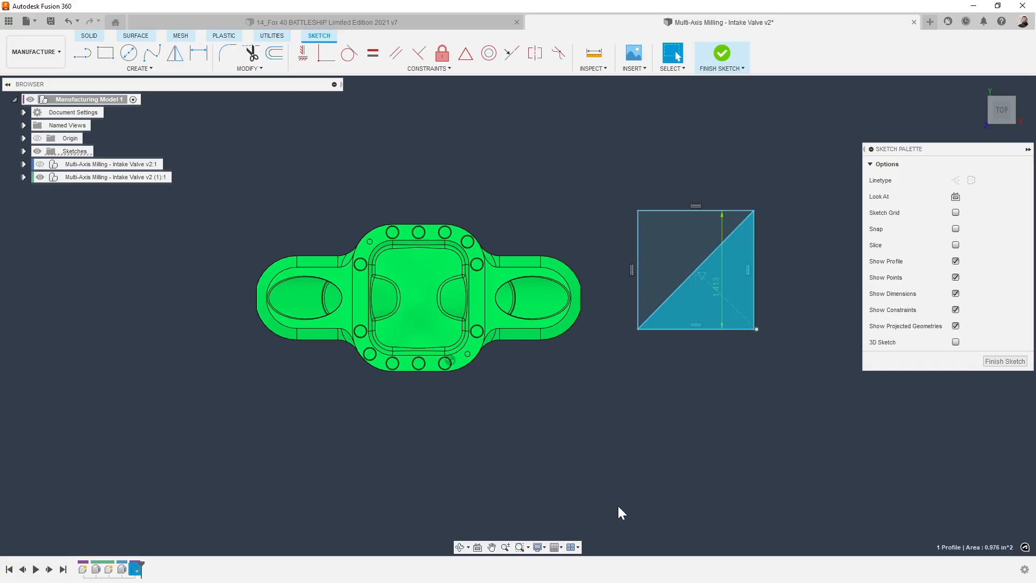
pyautogui.click(537, 547)
pyautogui.moveTo(594, 474)
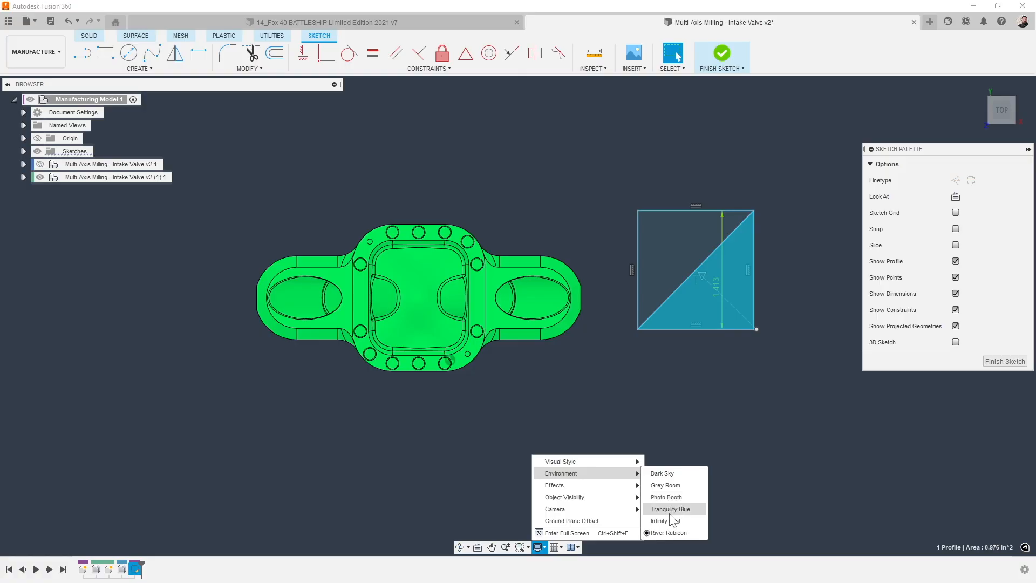
pyautogui.click(671, 520)
pyautogui.click(687, 486)
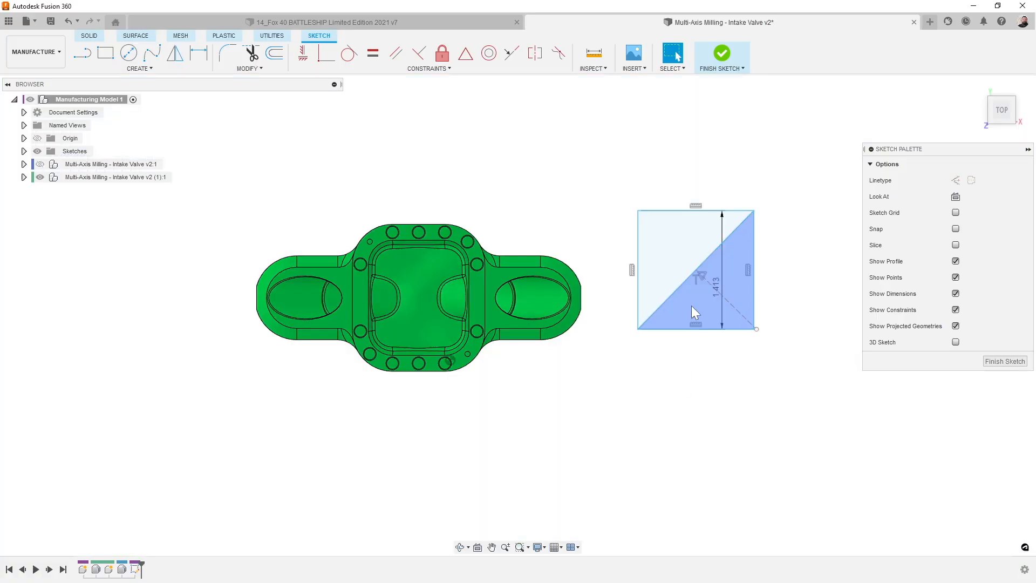
pyautogui.click(540, 548)
pyautogui.moveTo(568, 475)
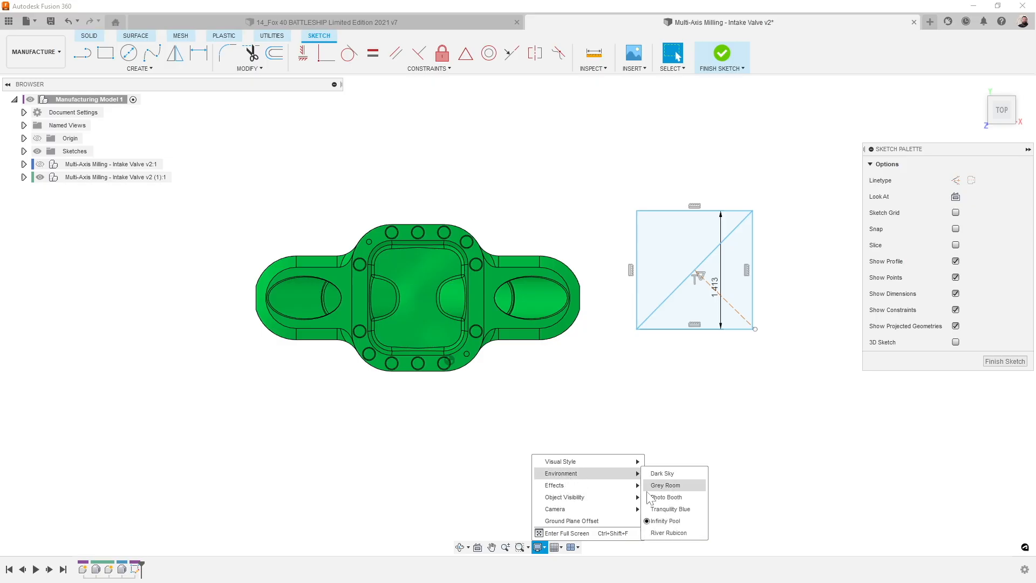
pyautogui.click(676, 531)
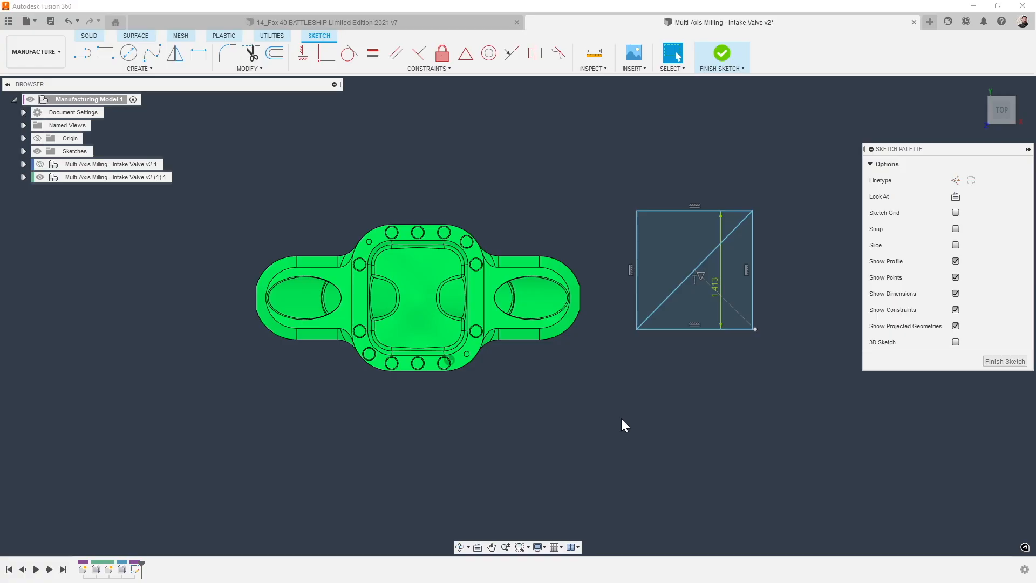
# Undo the practice sketch beside the intake valve, including its rectangle, diagonal, construction line, dimension and the sketch itself.
pyautogui.hotkey('ctrl', 'z')
pyautogui.hotkey('ctrl', 'z')
pyautogui.hotkey('ctrl', 'z')
pyautogui.hotkey('ctrl', 'z')
pyautogui.hotkey('ctrl', 'z')
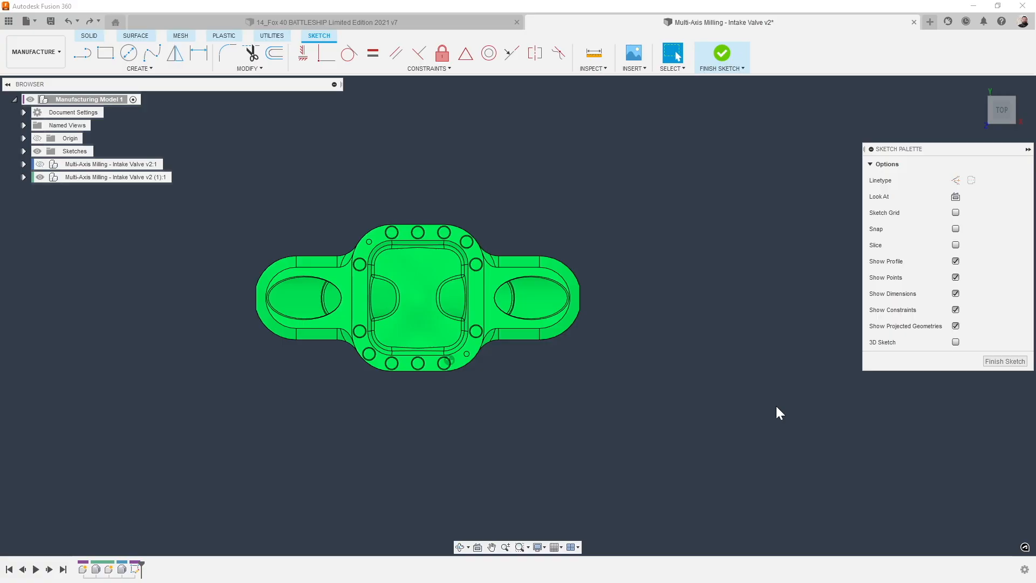
pyautogui.hotkey('ctrl', 'z')
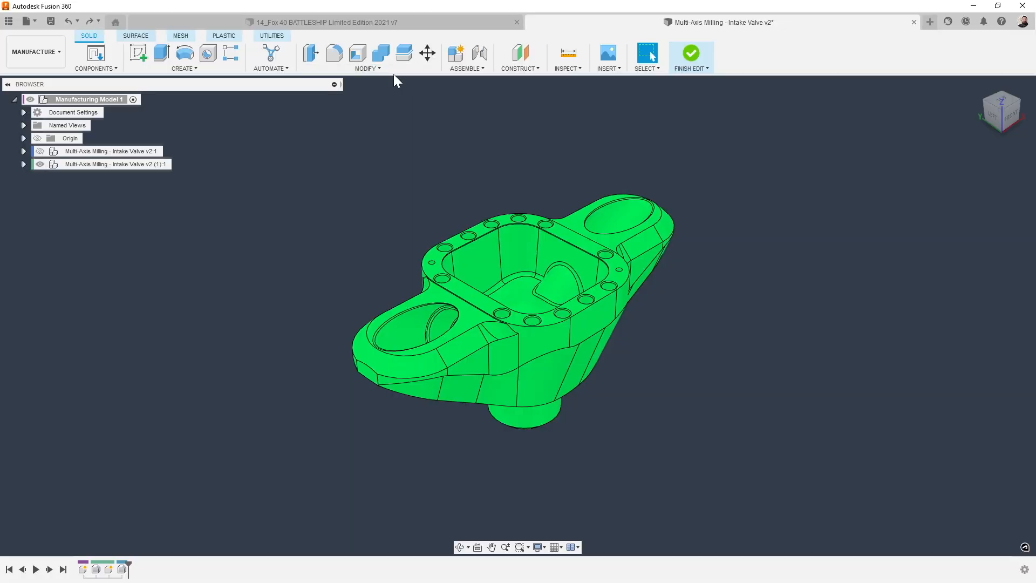
# Start Remove Features on the green intake valve body, select all feature types for preview, and clear the selection.
pyautogui.click(394, 71)
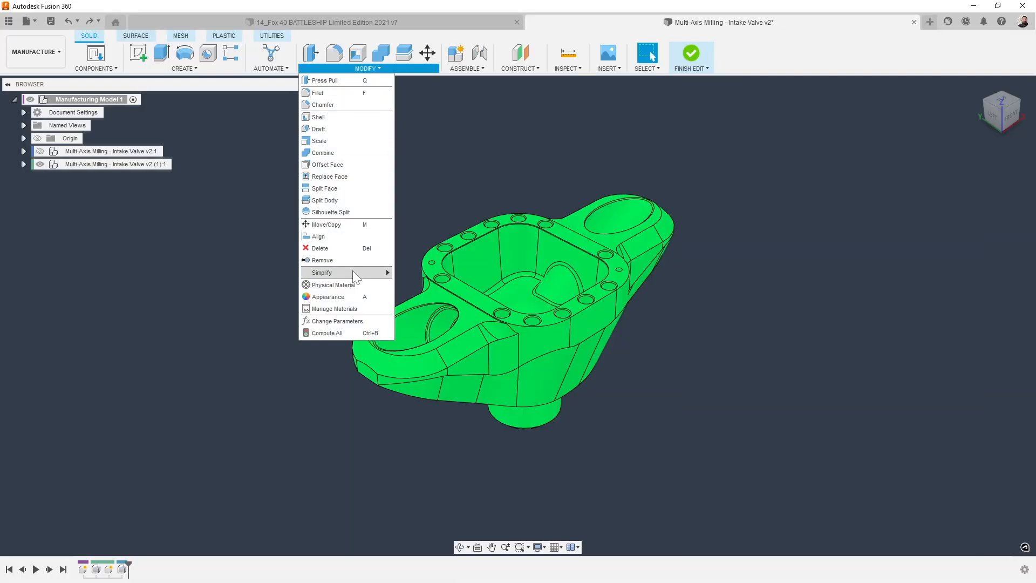
pyautogui.moveTo(352, 272)
pyautogui.click(426, 273)
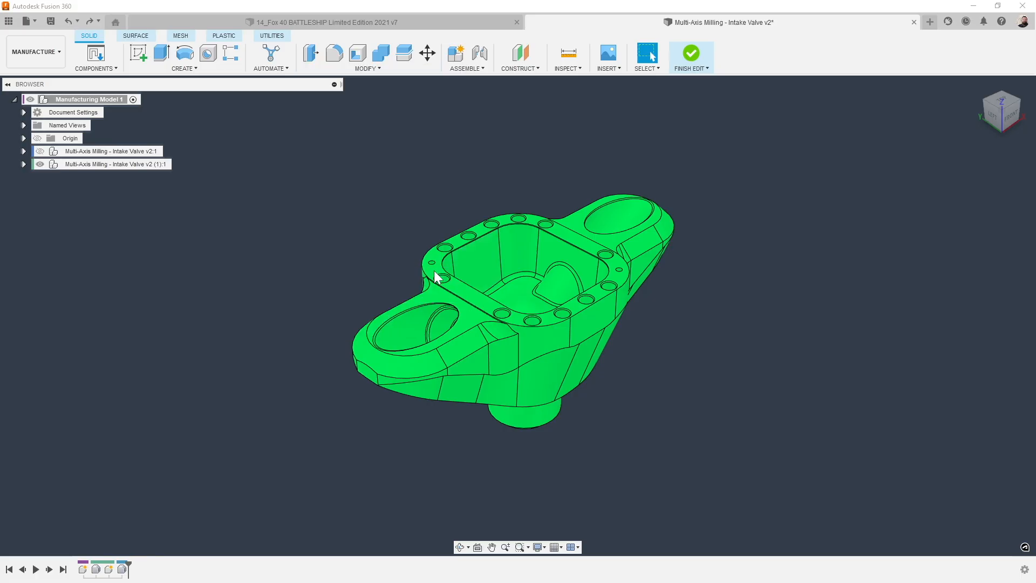
pyautogui.click(597, 212)
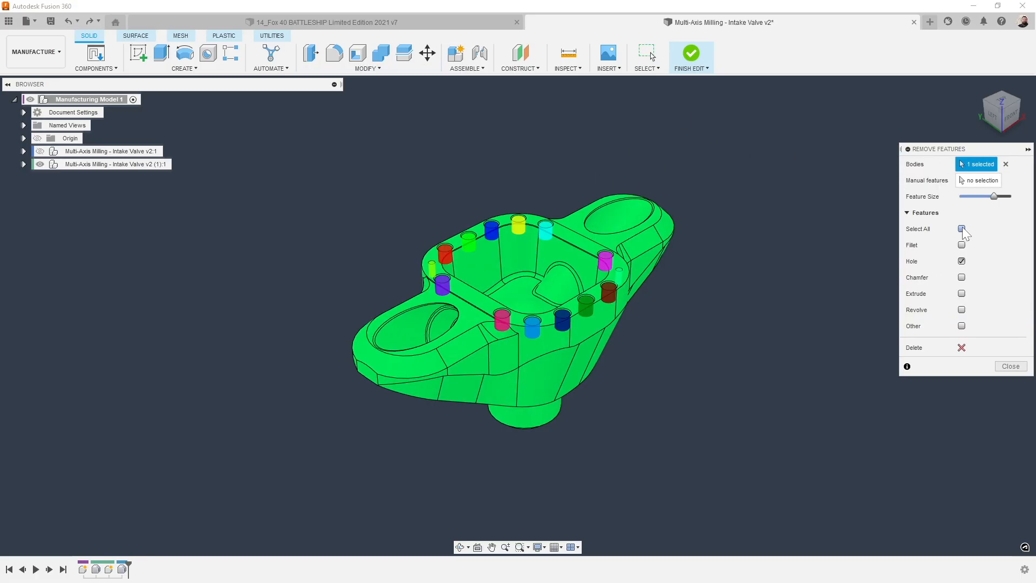
pyautogui.click(962, 229)
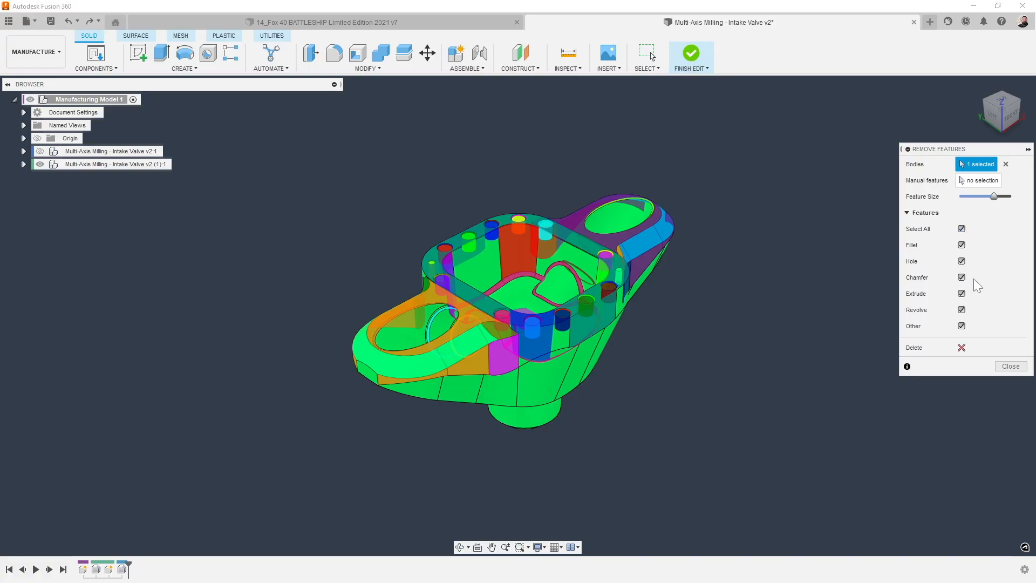
pyautogui.click(962, 229)
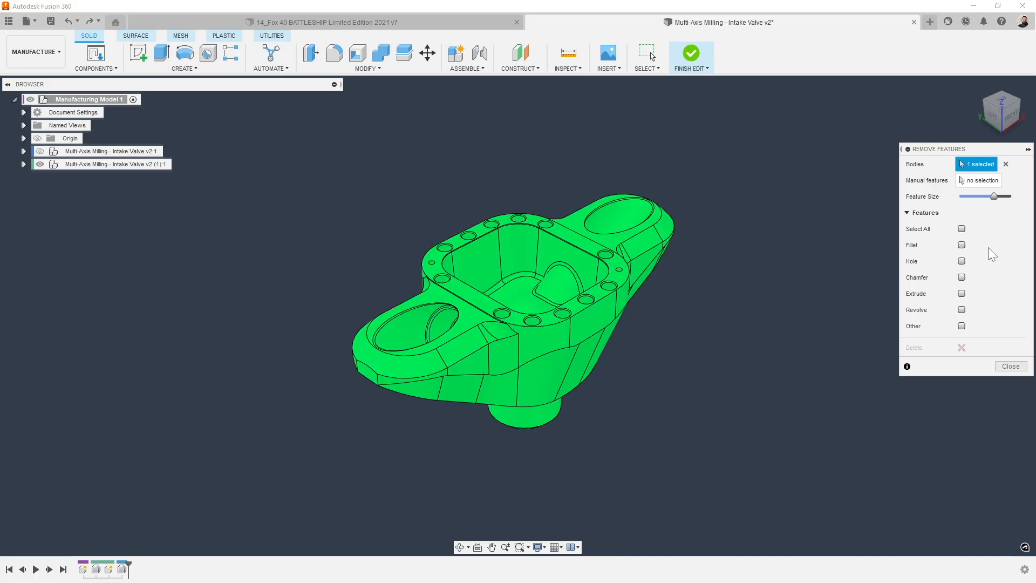
# Preview the fillets for removal, limit the selection to holes and chamfers, and increase the feature size to include the large ports.
pyautogui.click(962, 245)
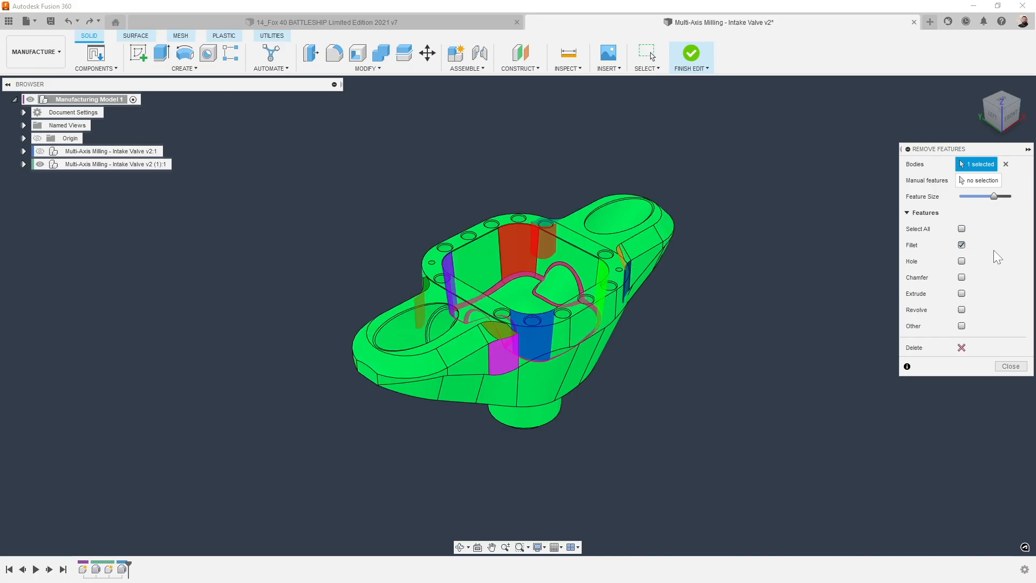
pyautogui.click(962, 261)
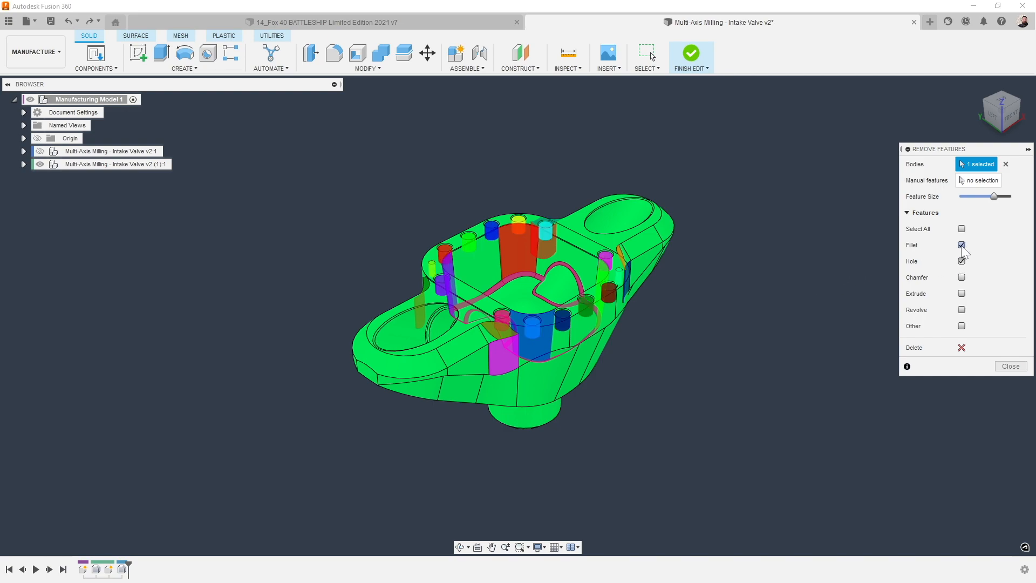
pyautogui.click(962, 245)
pyautogui.scroll(5, 653, 212)
pyautogui.scroll(2, 651, 214)
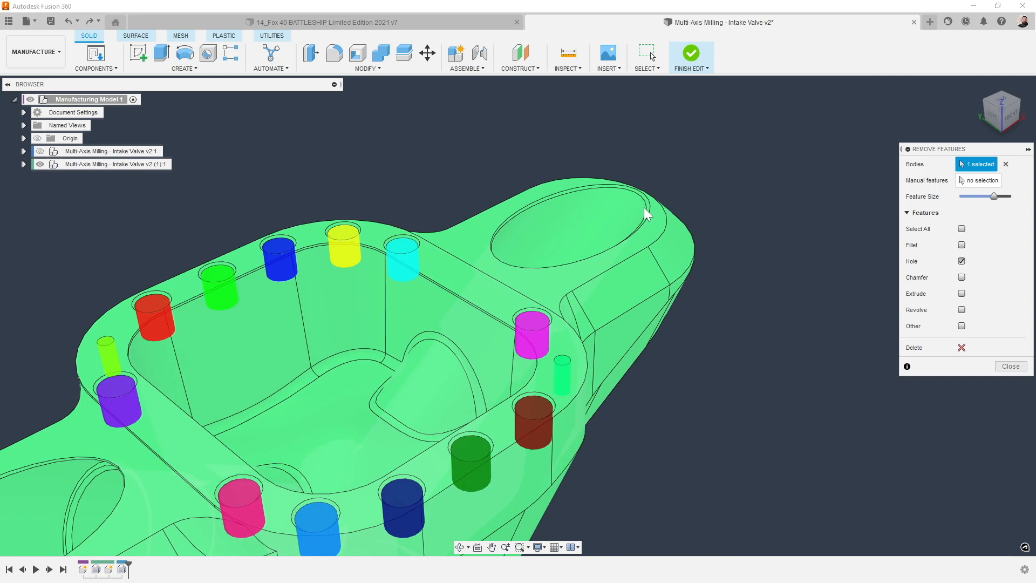
pyautogui.click(962, 278)
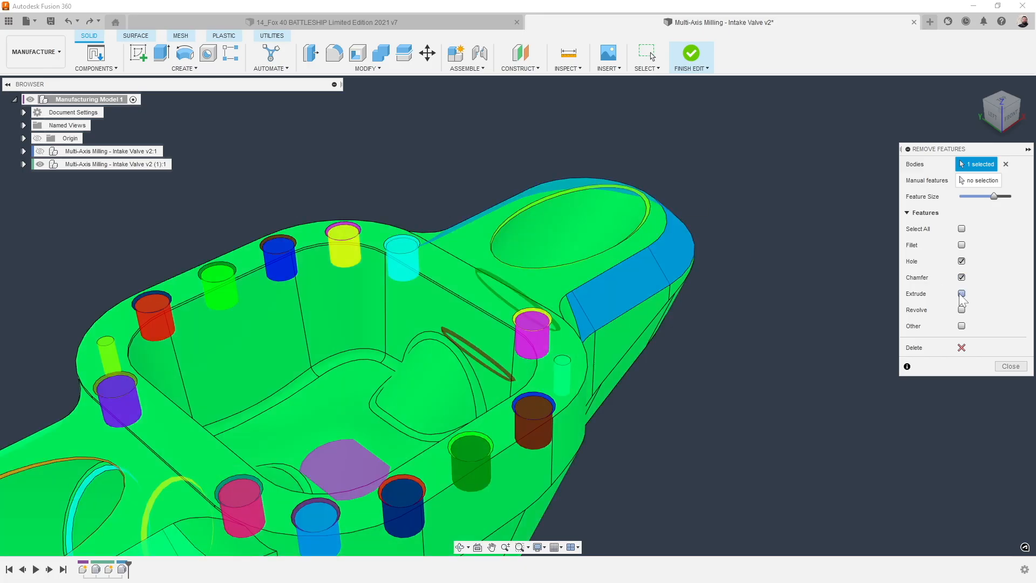
pyautogui.moveTo(995, 196)
pyautogui.mouseDown()
pyautogui.moveTo(983, 198)
pyautogui.moveTo(1007, 197)
pyautogui.mouseUp()
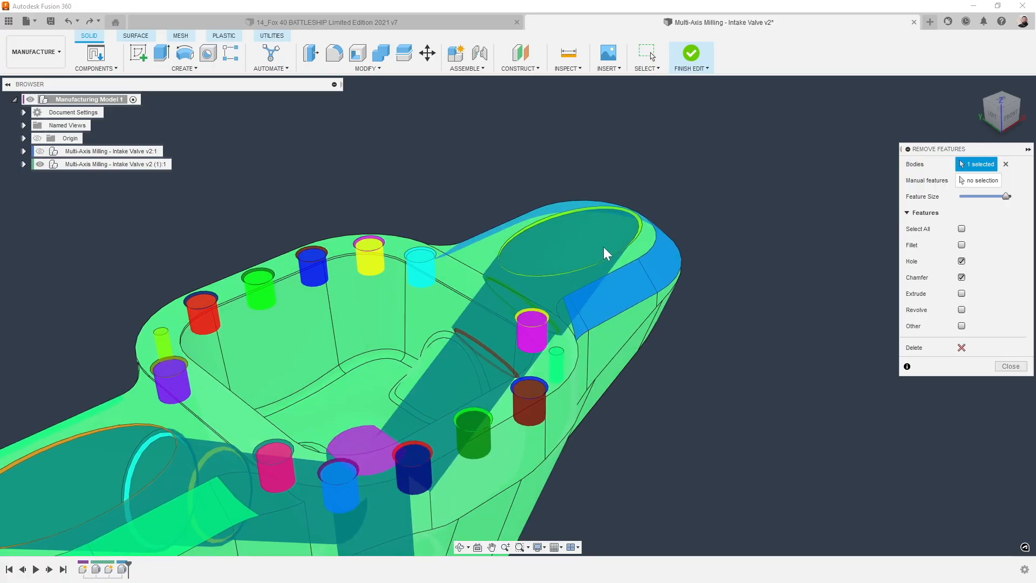
pyautogui.scroll(-1, 604, 252)
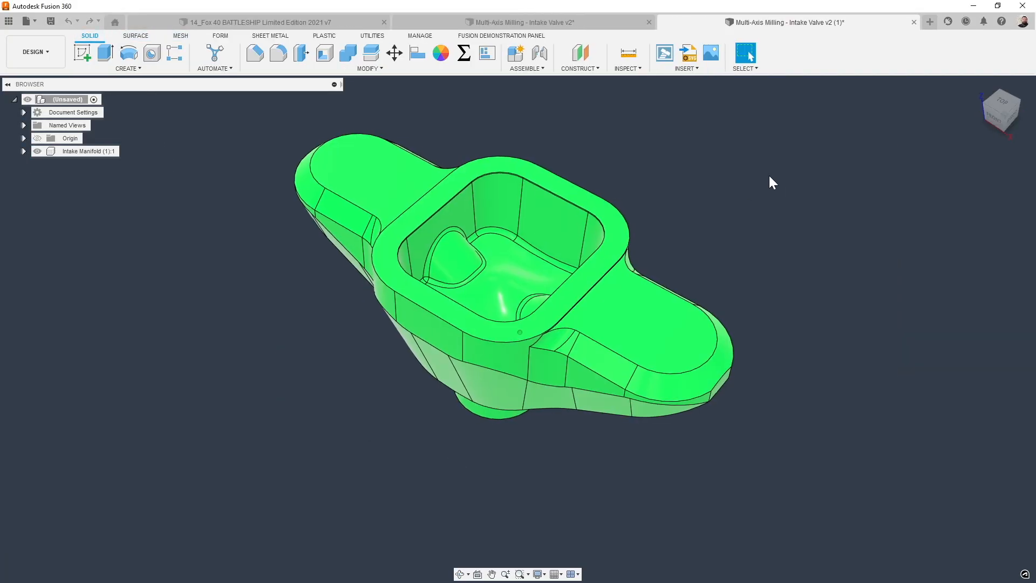
# Inspect the simplified intake manifold, and close its unsaved design and the Multi-Axis Milling - Intake Valve document without saving.
pyautogui.keyDown('shift'); pyautogui.moveTo(769, 176); pyautogui.dragTo(658, 168, button='middle'); pyautogui.keyUp('shift')
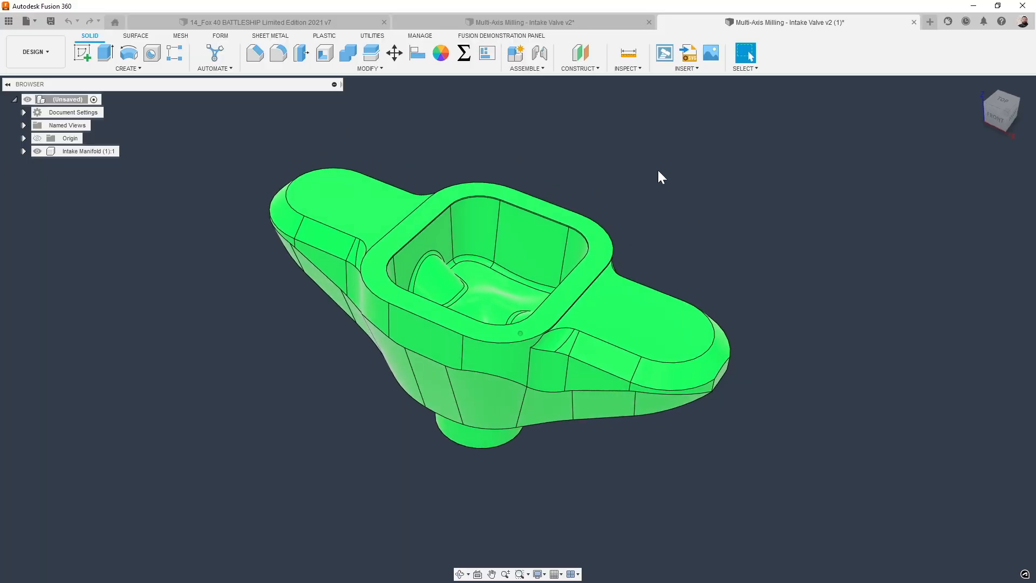
pyautogui.click(914, 22)
pyautogui.click(592, 318)
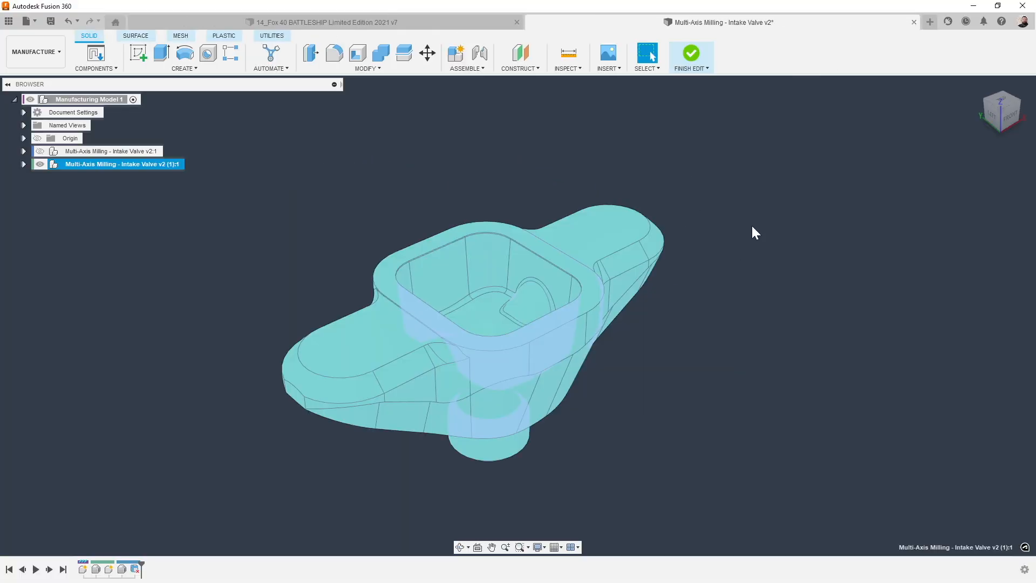
pyautogui.click(914, 22)
pyautogui.click(588, 318)
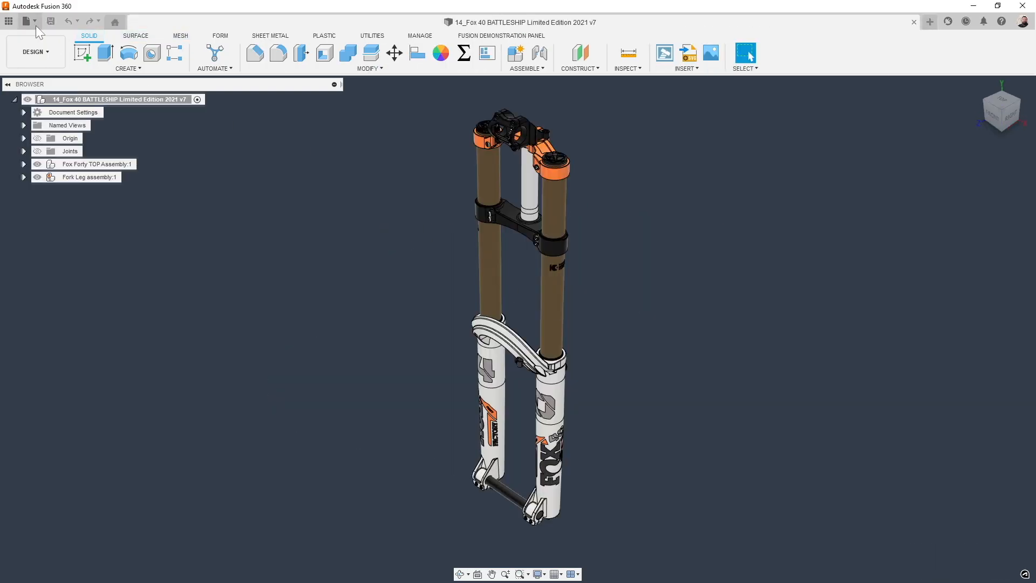
# Reopen the Multi-Axis Milling - Intake Valve design from the recent data and hide the file list.
pyautogui.click(9, 23)
pyautogui.doubleClick(121, 160)
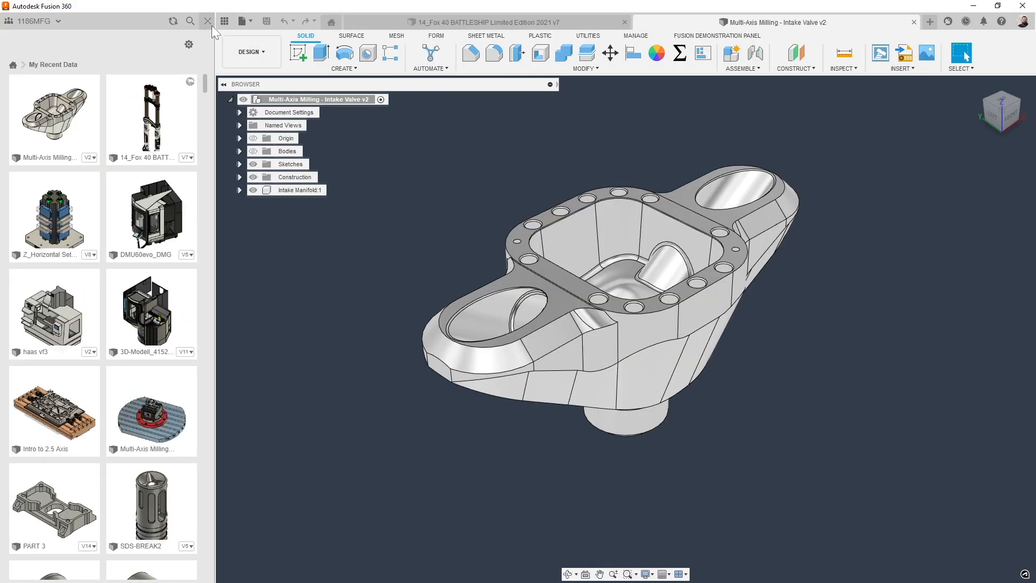
pyautogui.click(207, 21)
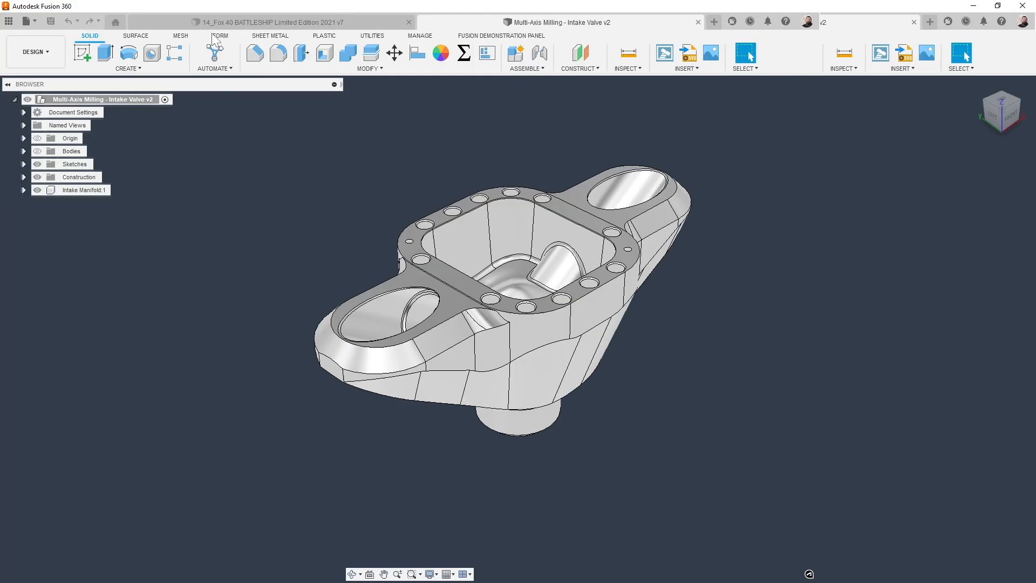
# Check the Modify commands and the Enable Arrange and Simplify tools option in the Design preferences.
pyautogui.click(380, 67)
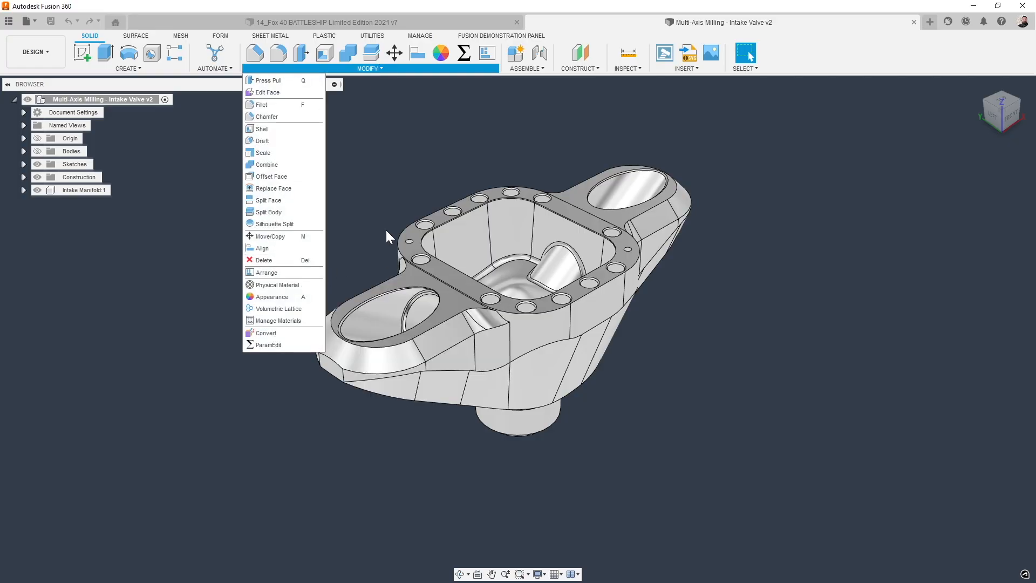
pyautogui.click(591, 127)
pyautogui.click(1024, 22)
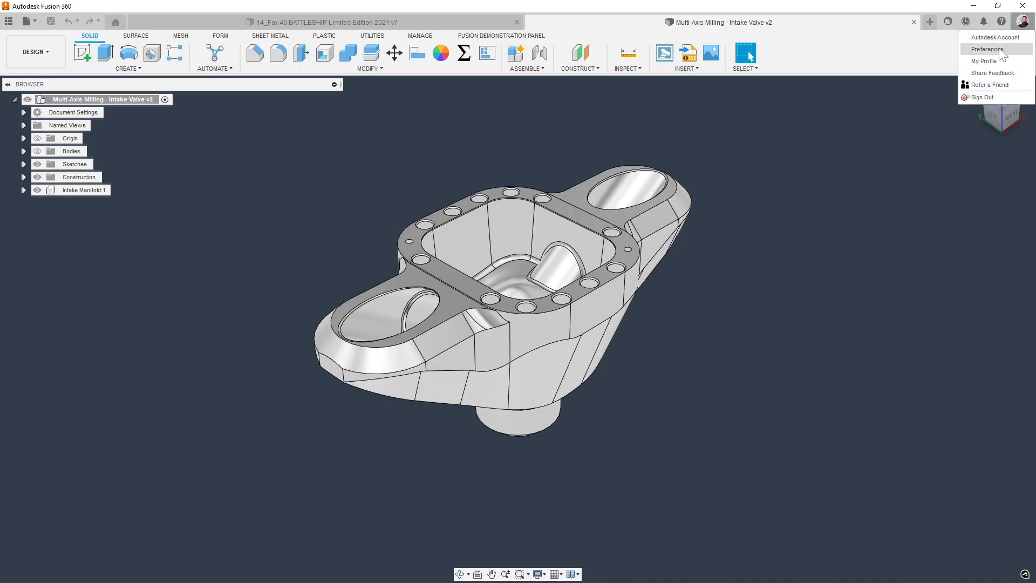
pyautogui.click(992, 50)
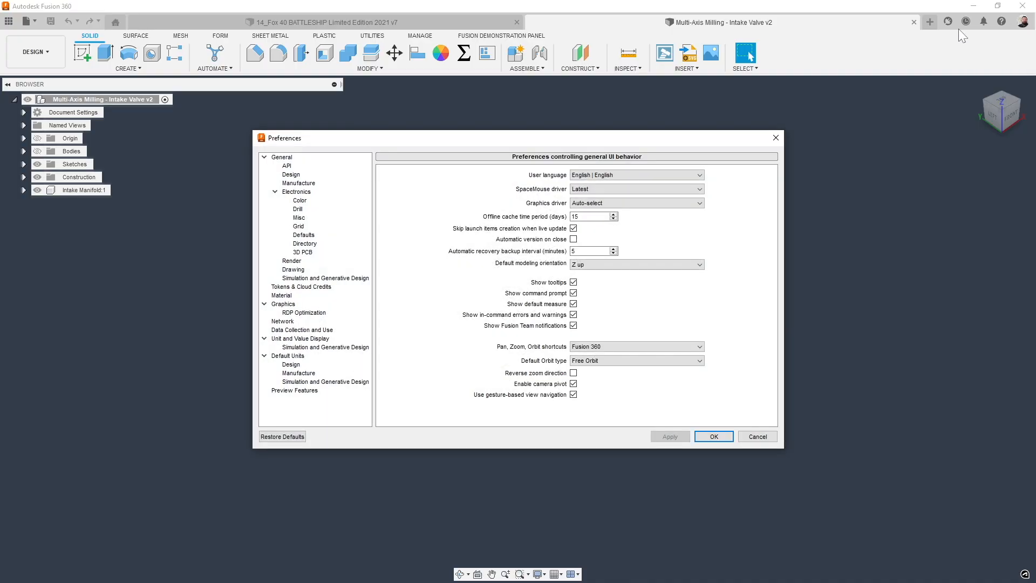
pyautogui.click(302, 175)
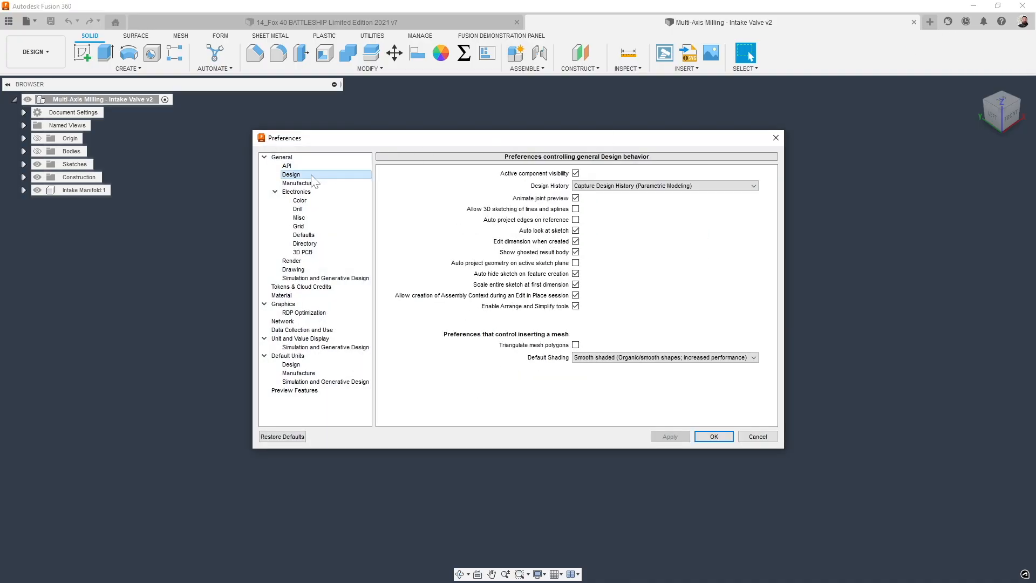
pyautogui.moveTo(495, 312)
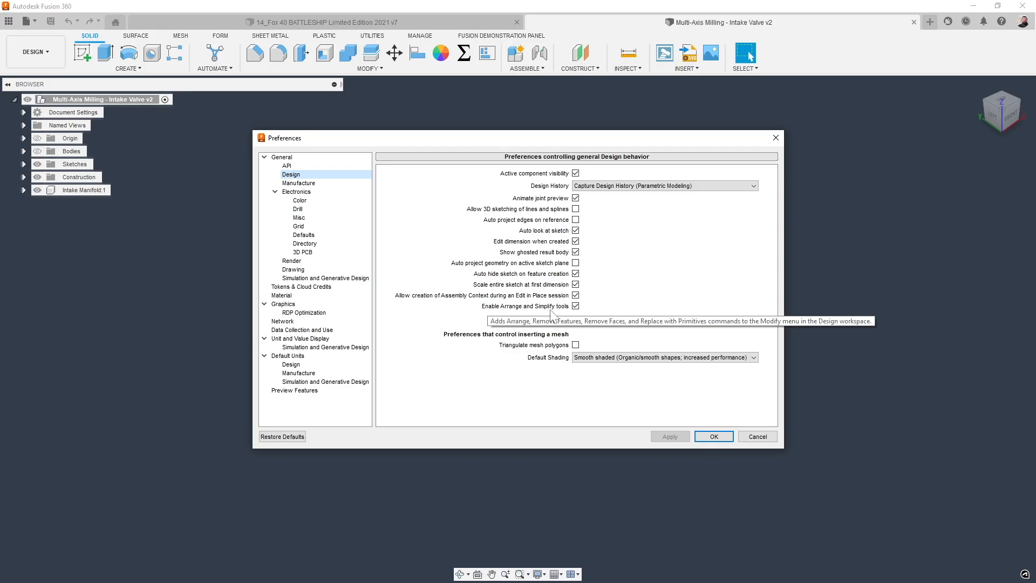
pyautogui.click(702, 439)
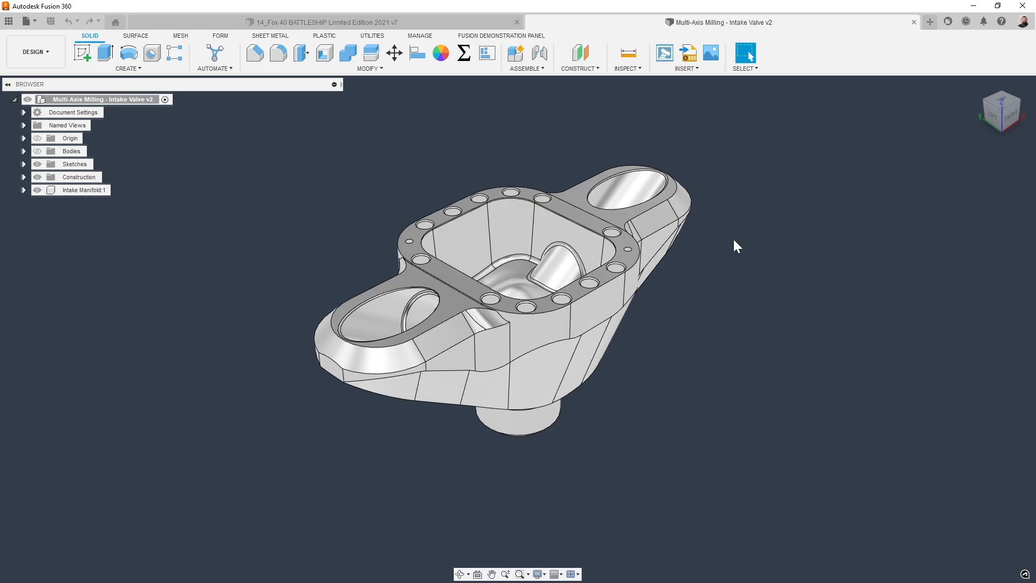
pyautogui.click(359, 70)
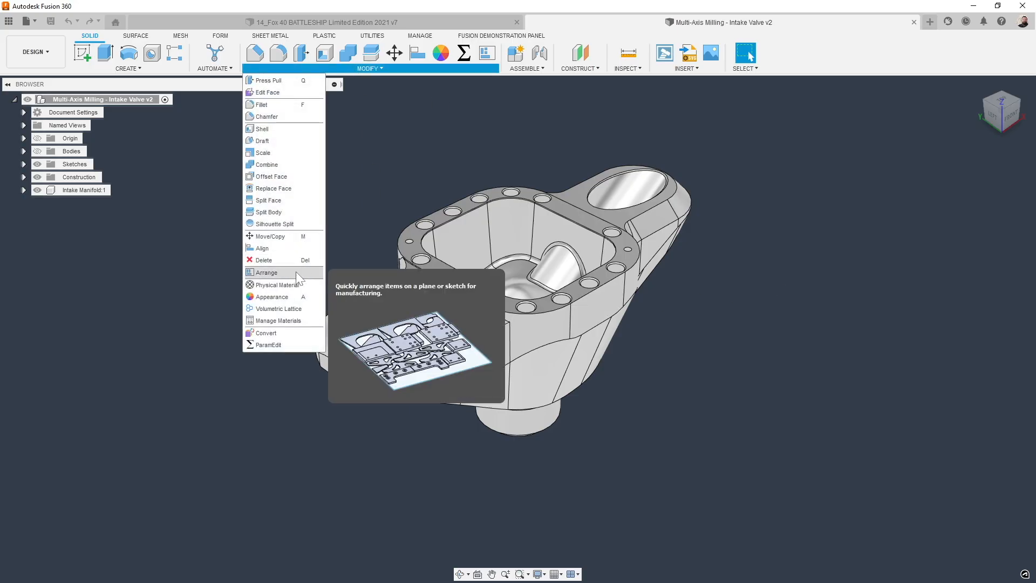
pyautogui.click(357, 228)
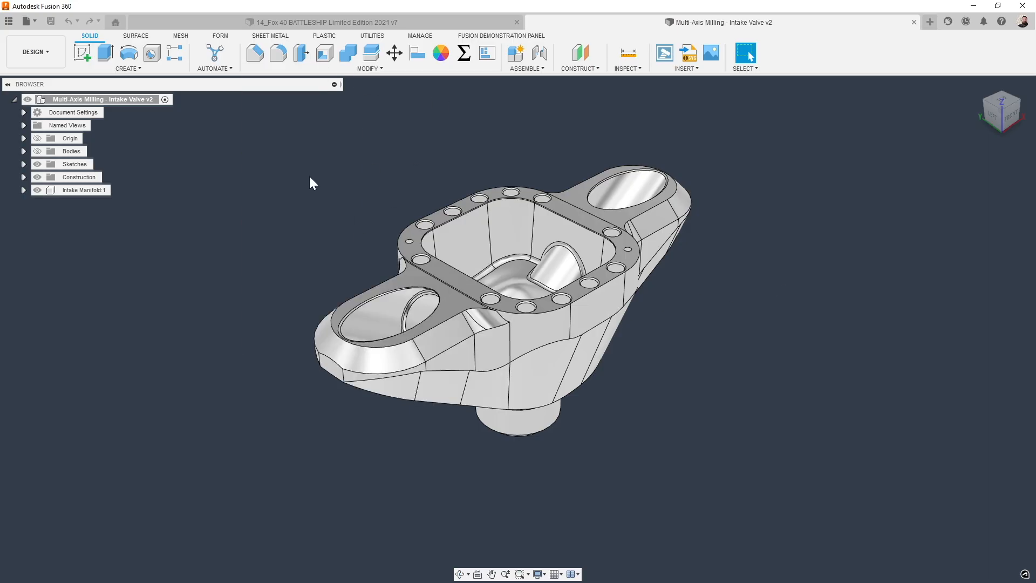
# Turn on design history capture for the intake valve design and look up the Simplify tools among the Modify commands.
pyautogui.rightClick(100, 100)
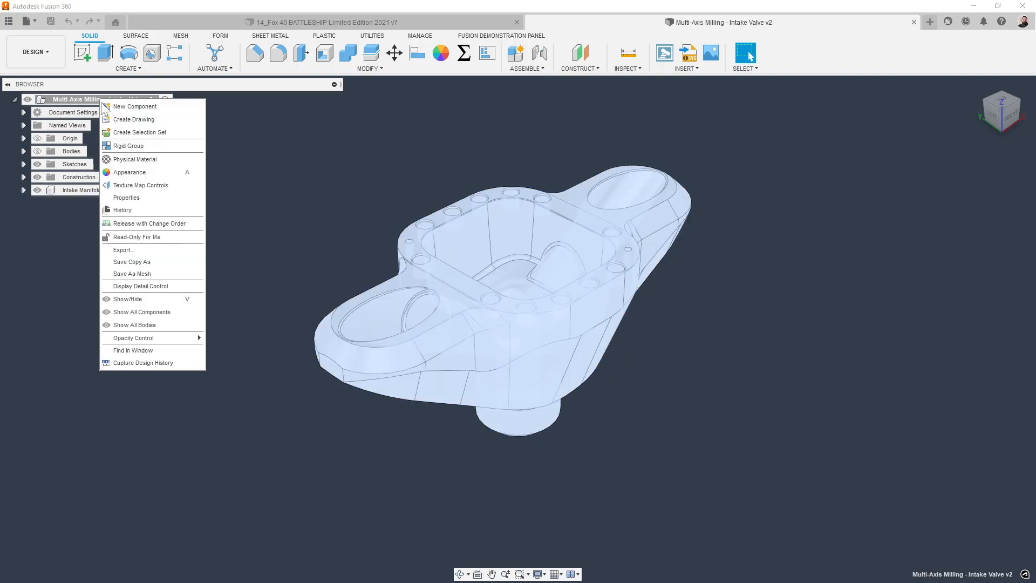
pyautogui.click(143, 362)
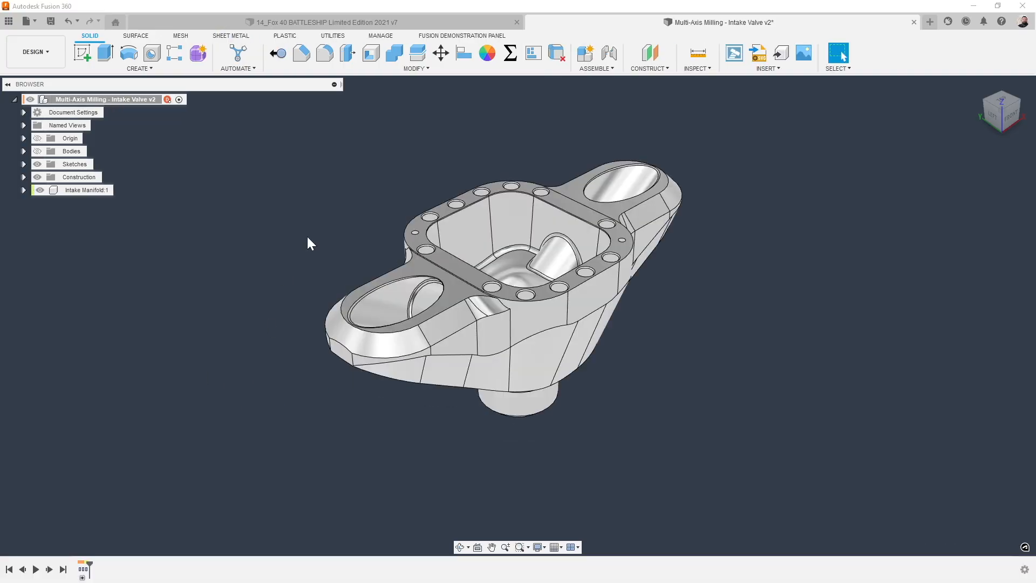
pyautogui.click(390, 72)
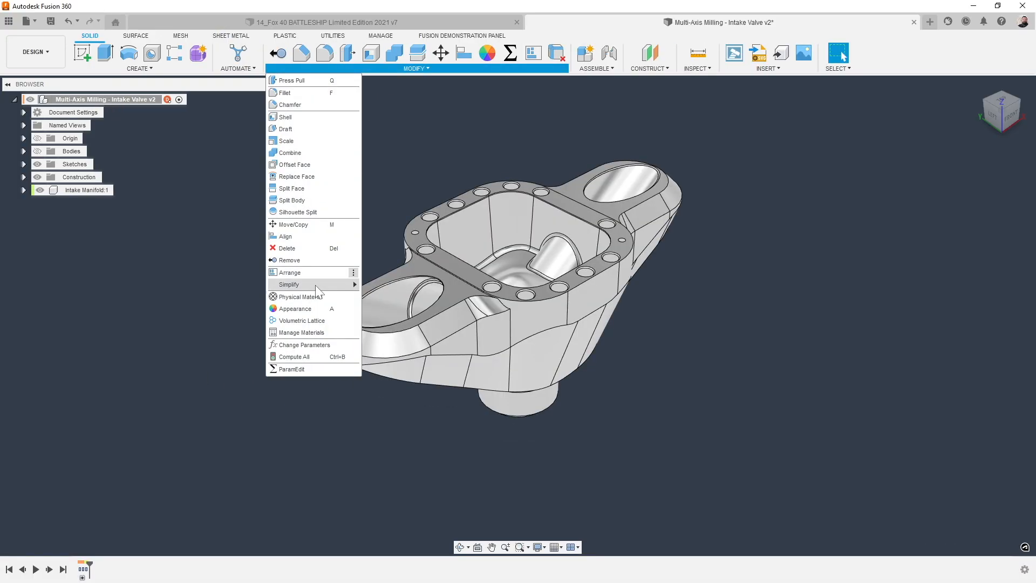
pyautogui.moveTo(317, 285)
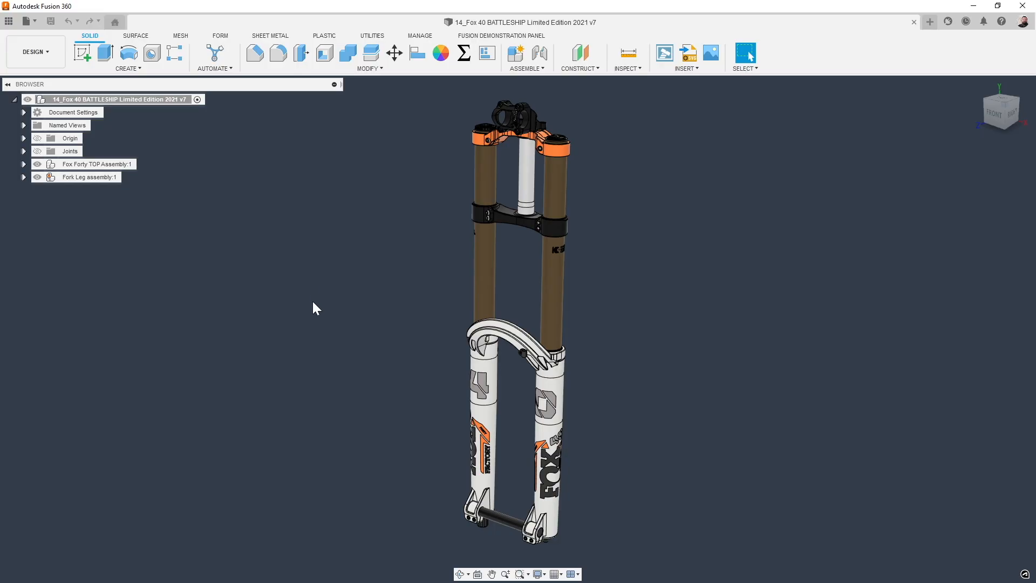
# Switch the Fox 40 fork assembly to the Manufacture workspace and create a manufacturing model.
pyautogui.click(35, 51)
pyautogui.click(36, 172)
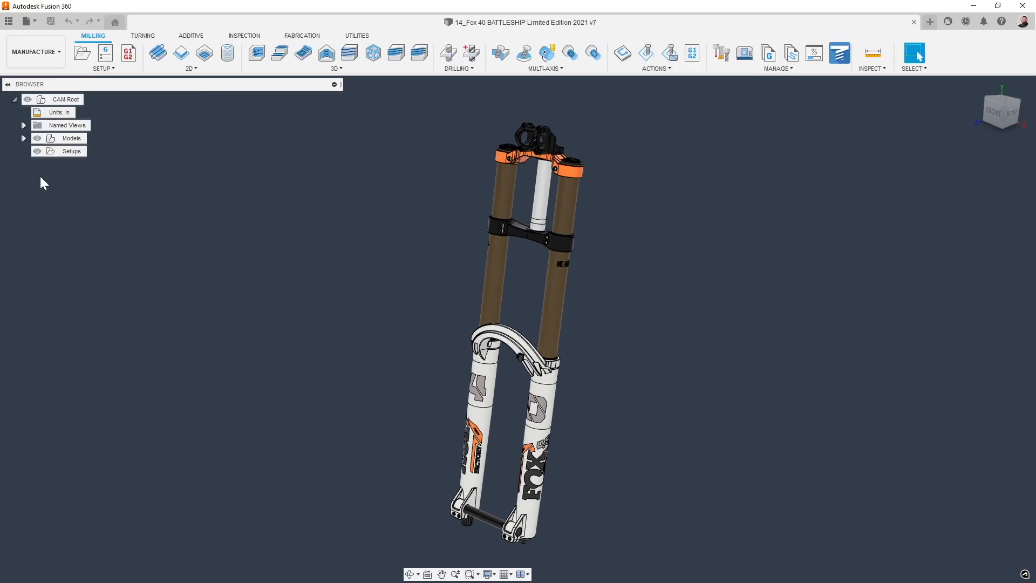
pyautogui.click(108, 69)
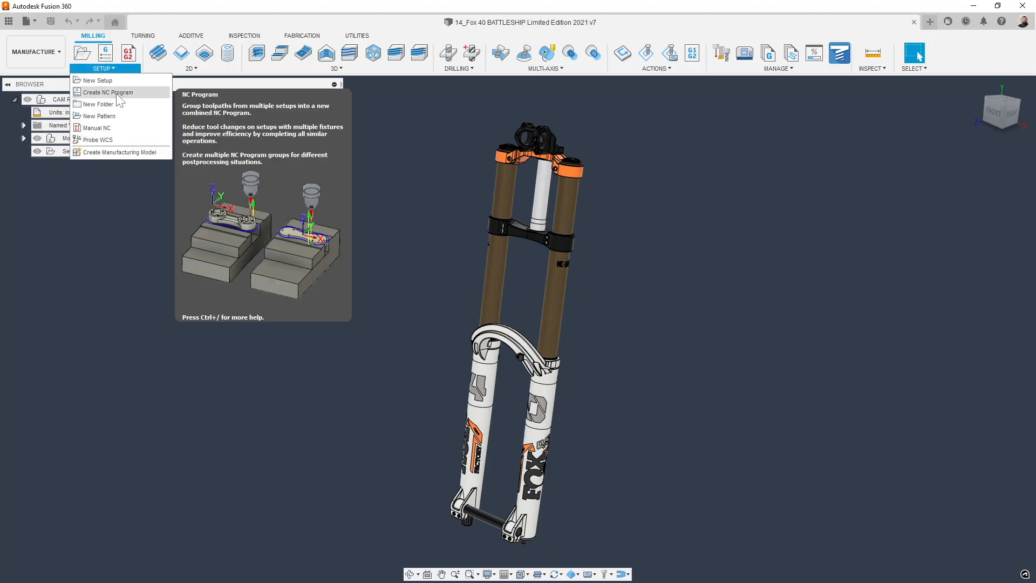
pyautogui.click(115, 153)
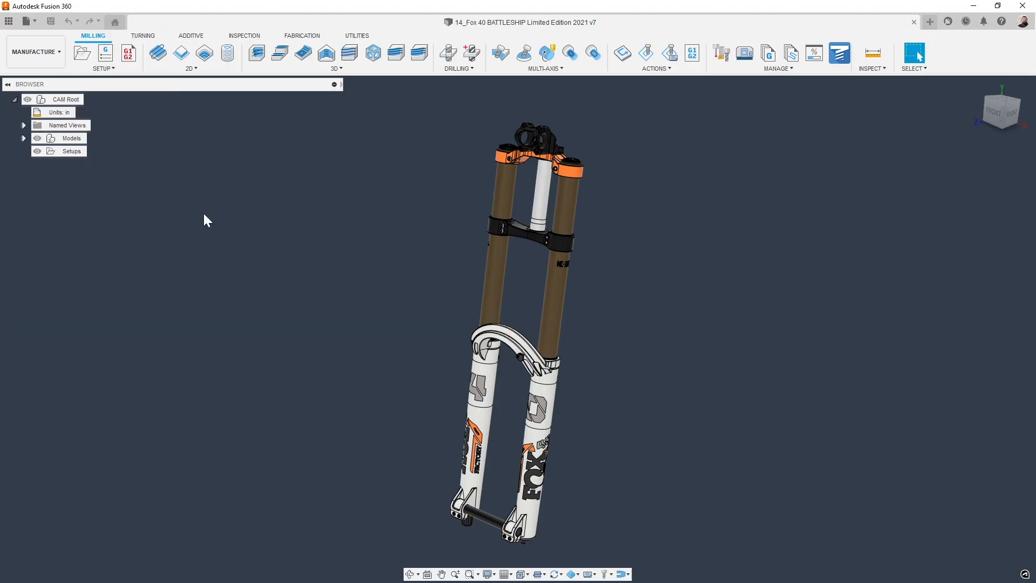
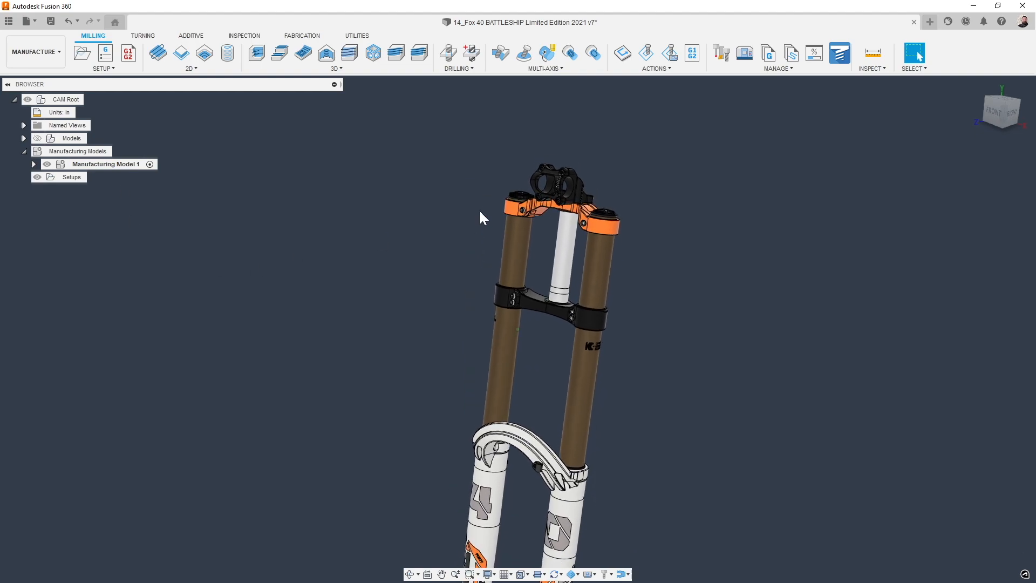
# Return the Fox 40 fork assembly to the Design workspace.
pyautogui.click(54, 52)
pyautogui.click(38, 78)
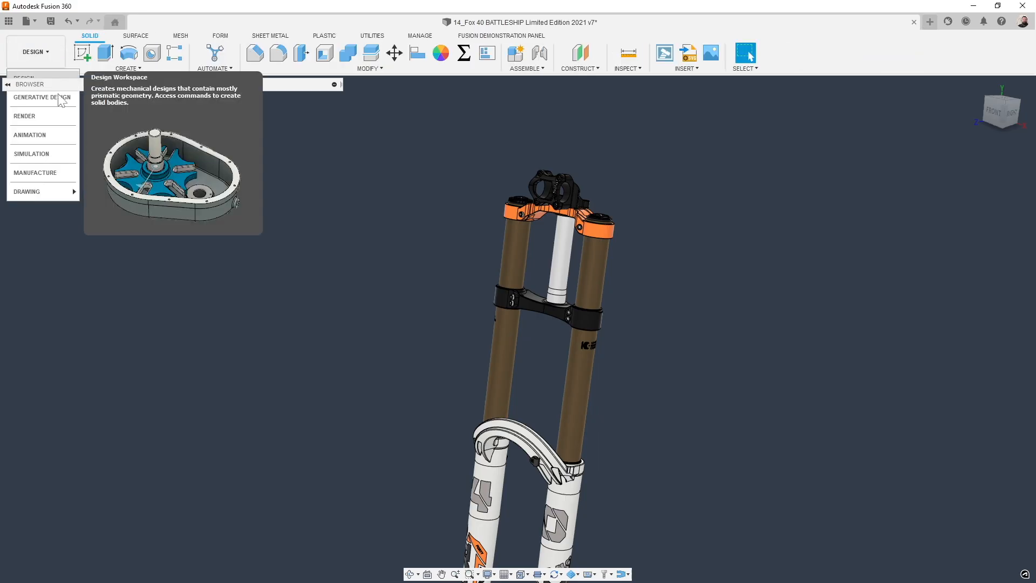
# Derive the Top Crown body into a new design, saving the fork assembly with the default version description.
pyautogui.click(146, 73)
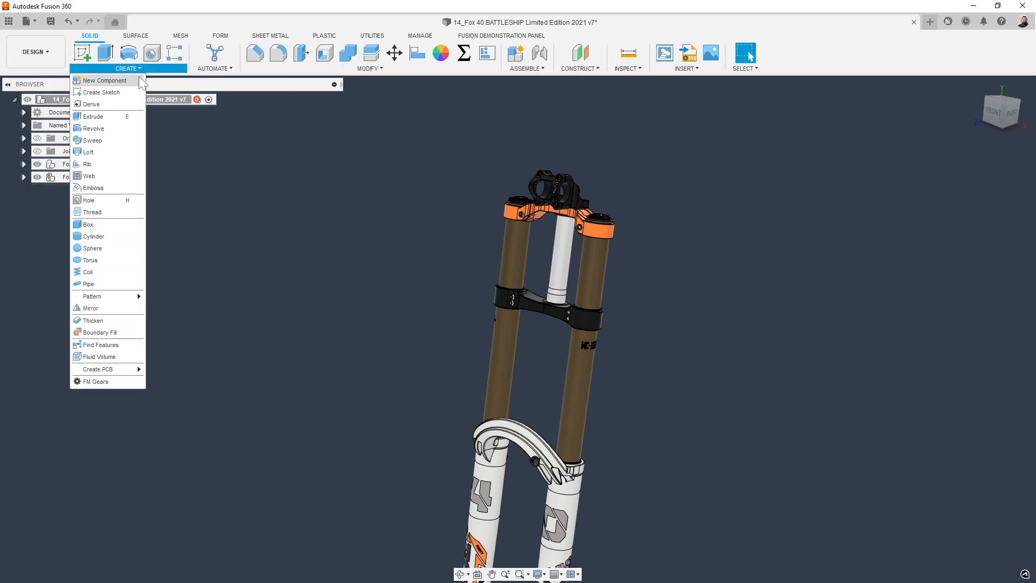
pyautogui.click(106, 105)
pyautogui.click(568, 314)
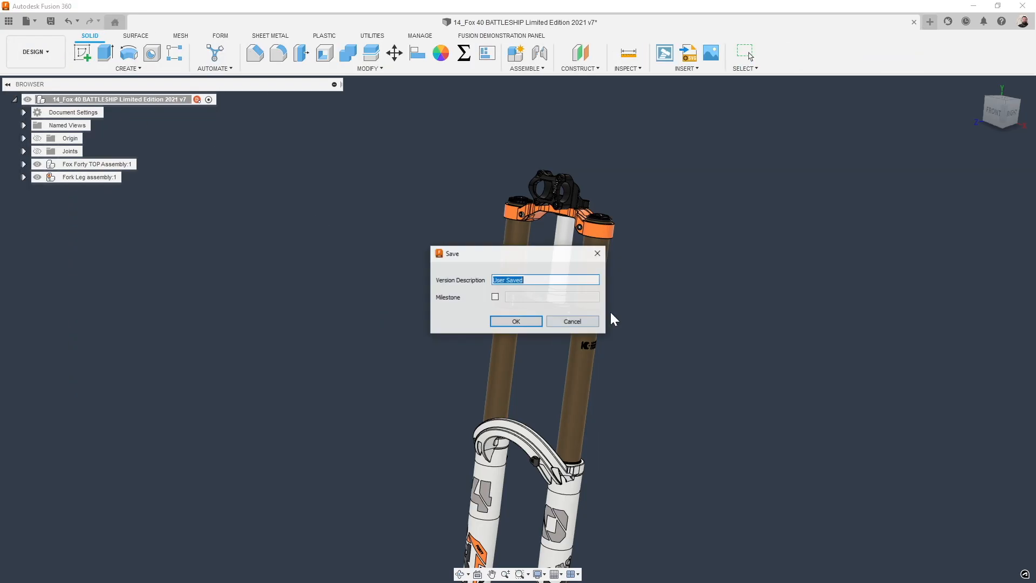
pyautogui.click(526, 322)
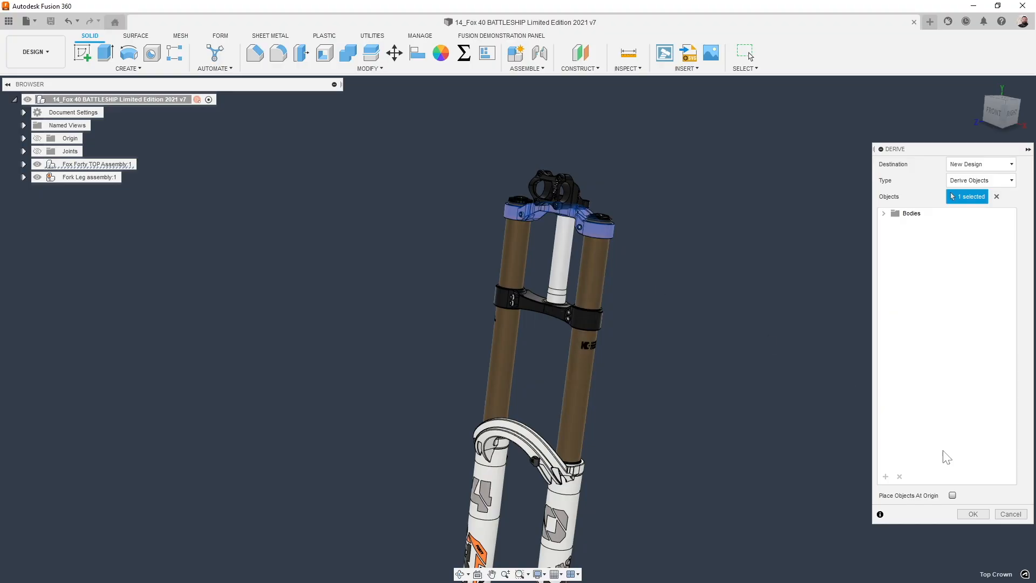
pyautogui.click(974, 517)
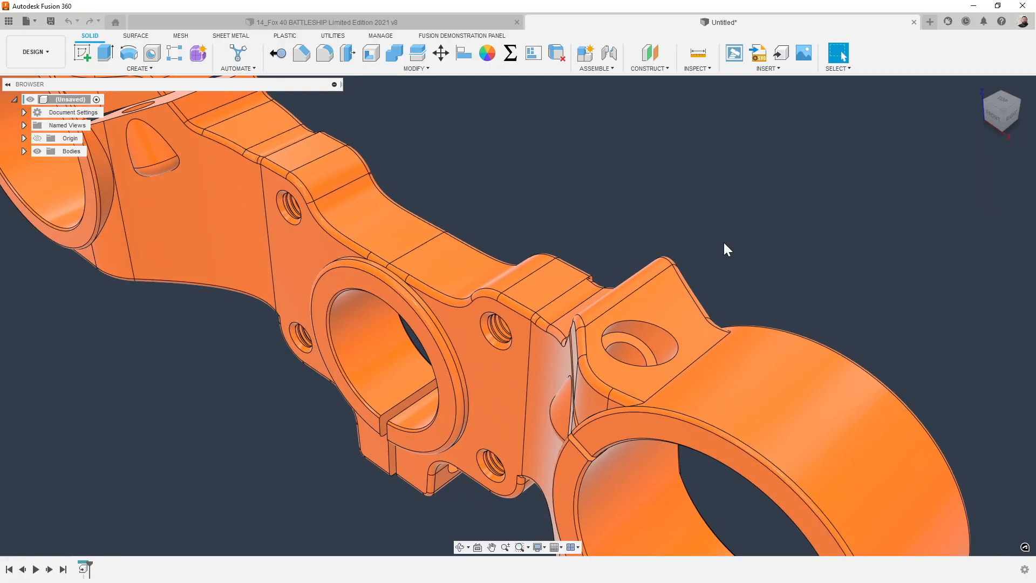
# Fillet the outer edge of the crown's counterbored clamp bolt hole with a 0.03 in radius.
pyautogui.press('s')
pyautogui.click(750, 268)
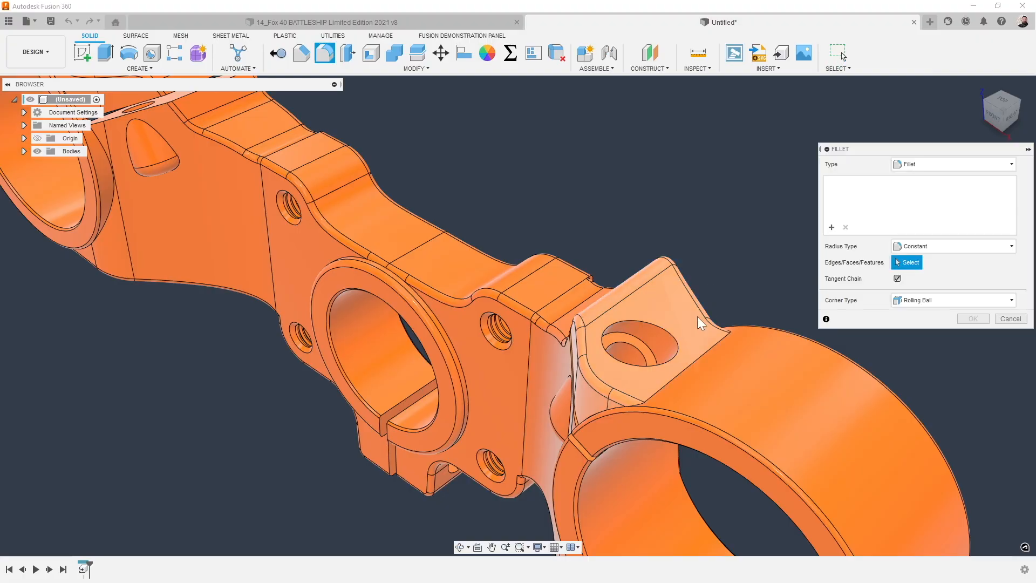
pyautogui.click(660, 332)
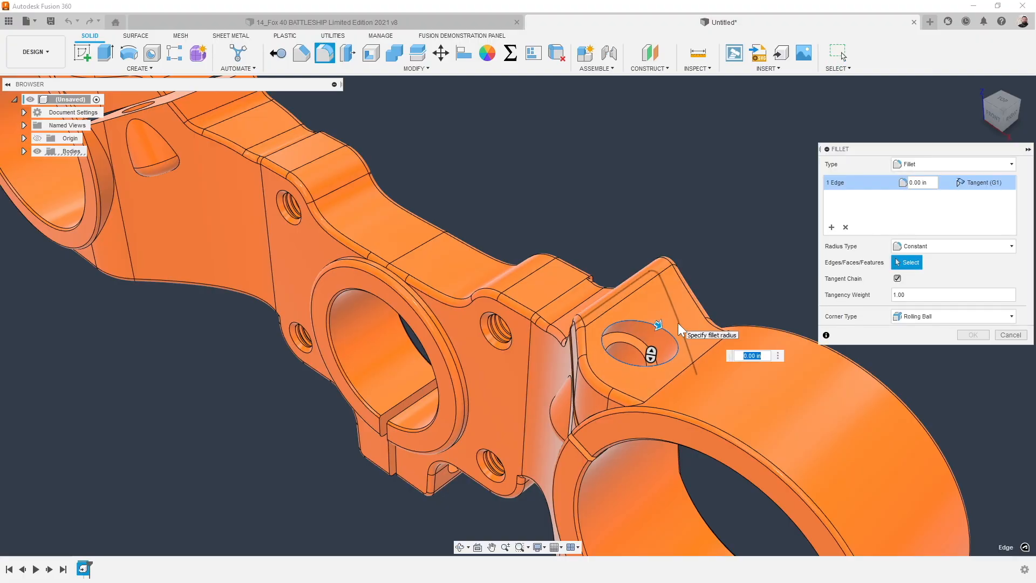
pyautogui.write('.03')
pyautogui.press('Return')
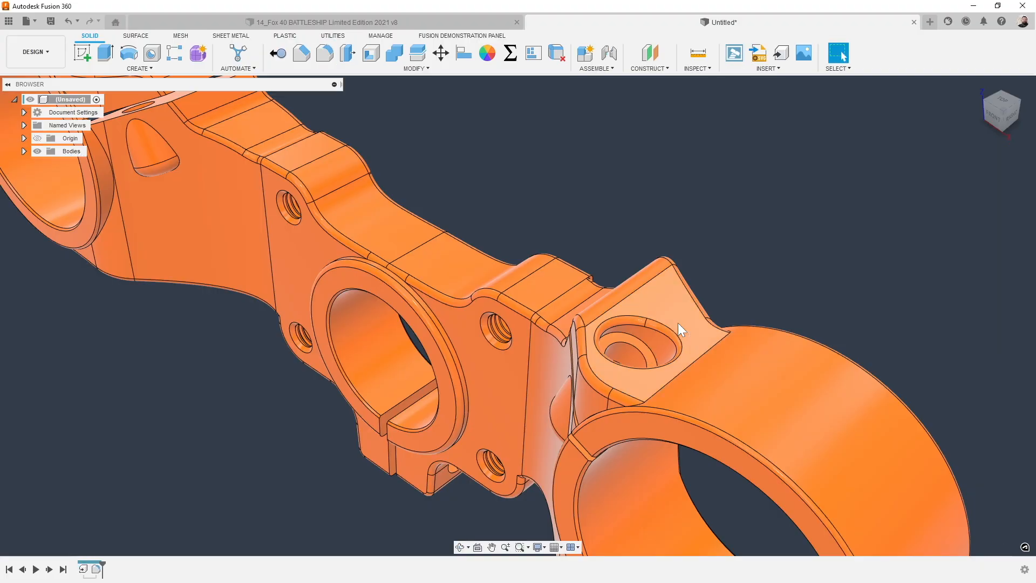
# Switch to the 14_Fox 40 BATTLESHIP Limited Edition 2021 assembly and hide the M6 clamp bolt in the top crown.
pyautogui.scroll(-3, 678, 323)
pyautogui.click(333, 24)
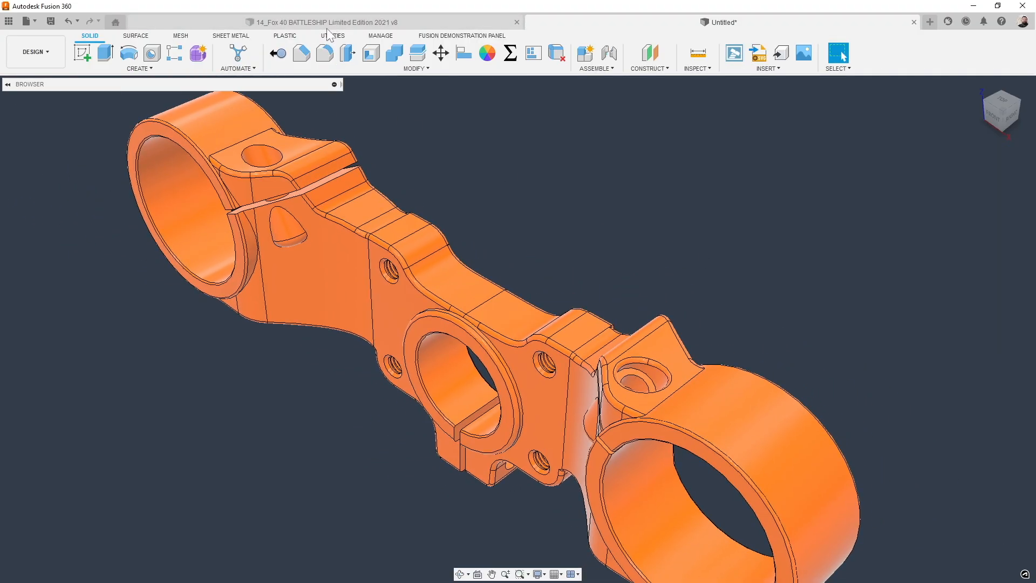
pyautogui.scroll(4, 512, 273)
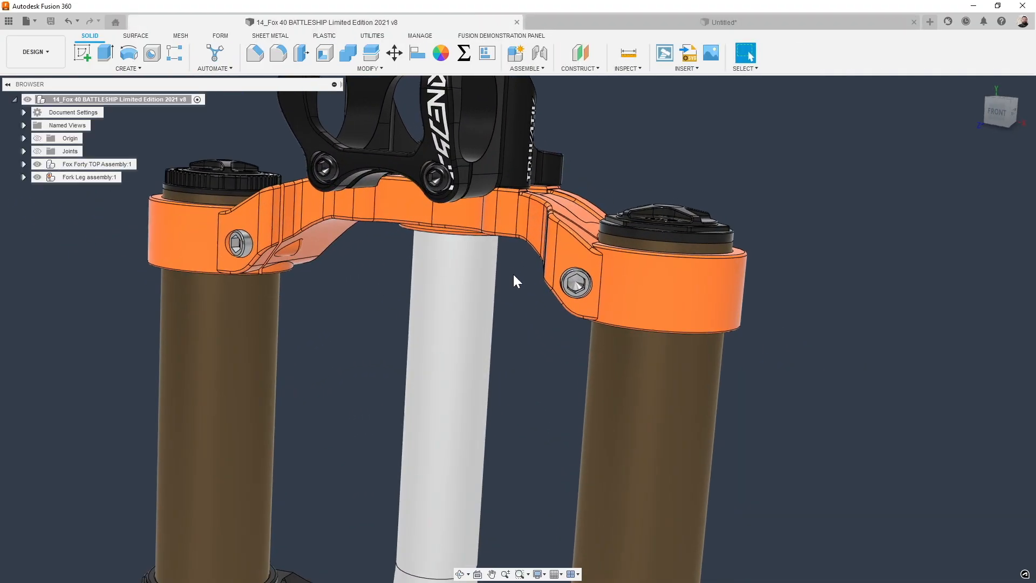
pyautogui.keyDown('shift'); pyautogui.moveTo(513, 273); pyautogui.dragTo(545, 348, button='middle'); pyautogui.keyUp('shift')
pyautogui.scroll(-2, 569, 261)
pyautogui.scroll(3, 555, 356)
pyautogui.click(611, 358)
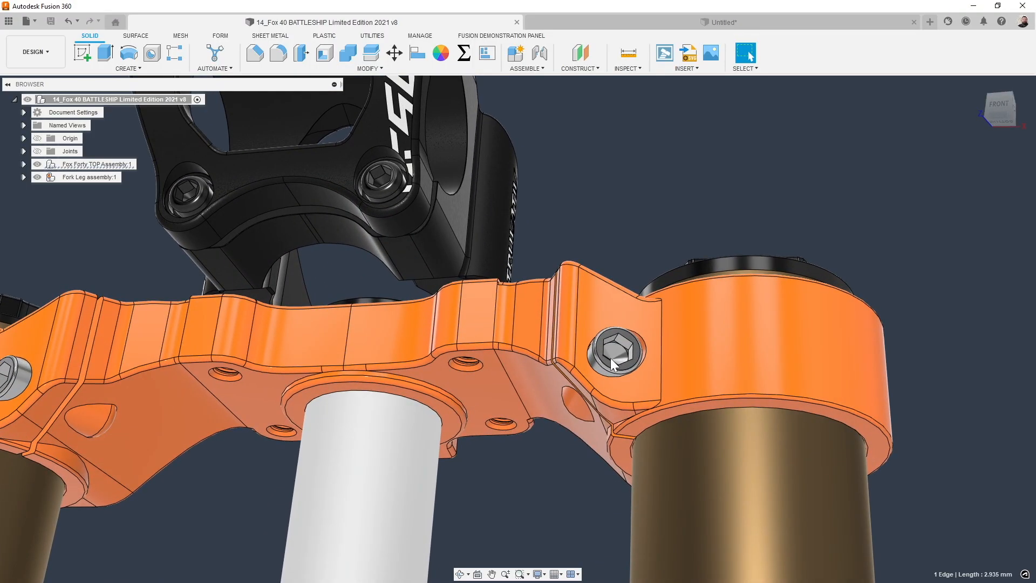
pyautogui.click(621, 357)
pyautogui.press('v')
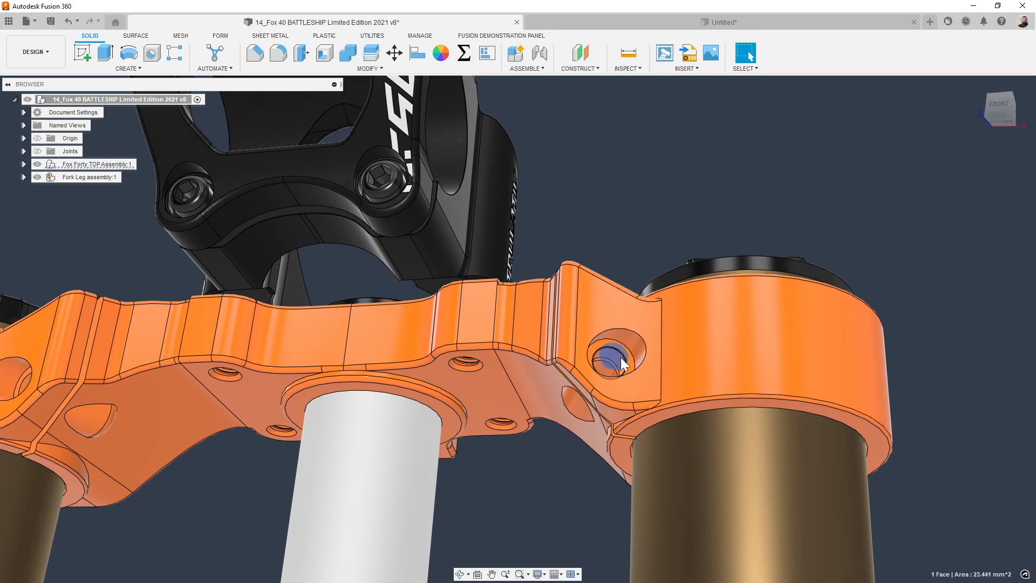
pyautogui.click(694, 190)
# Move the three faces of the top crown's counterbored bolt hole by -2.938 mm in X and -2.693 mm in Y.
pyautogui.scroll(3, 549, 351)
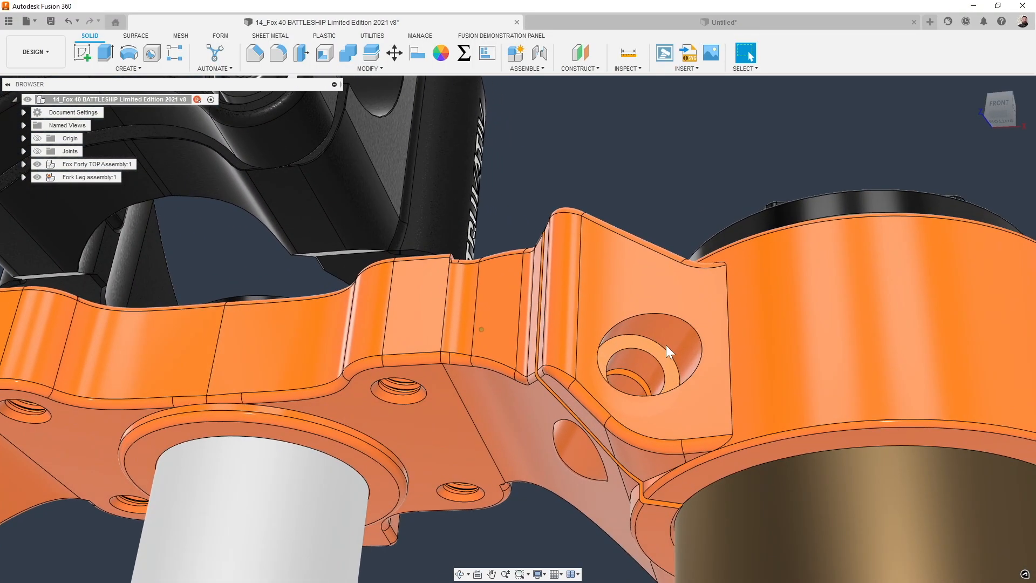
pyautogui.scroll(1, 671, 340)
pyautogui.click(674, 337)
pyautogui.click(665, 351)
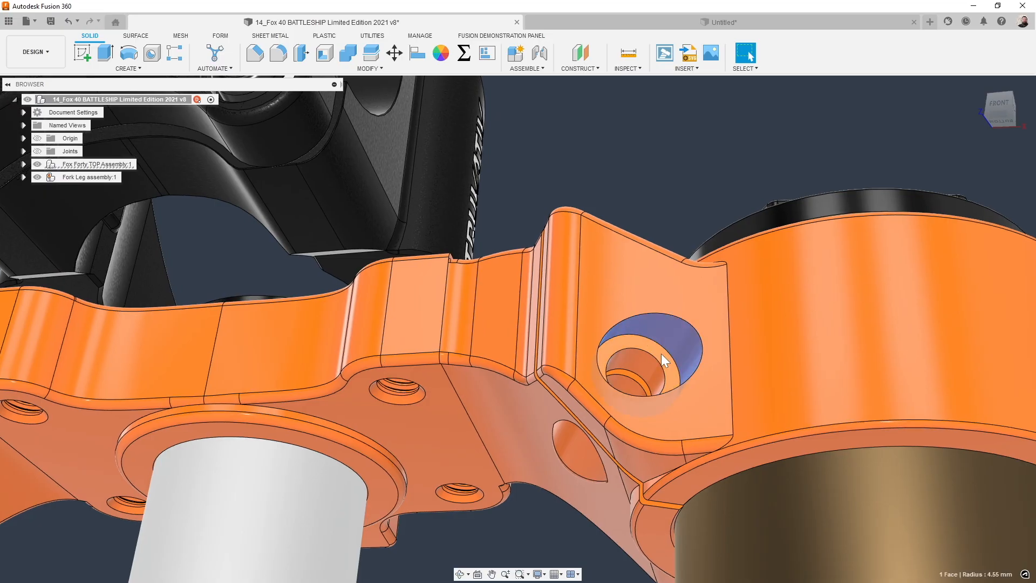
pyautogui.click(649, 362)
pyautogui.rightClick(646, 370)
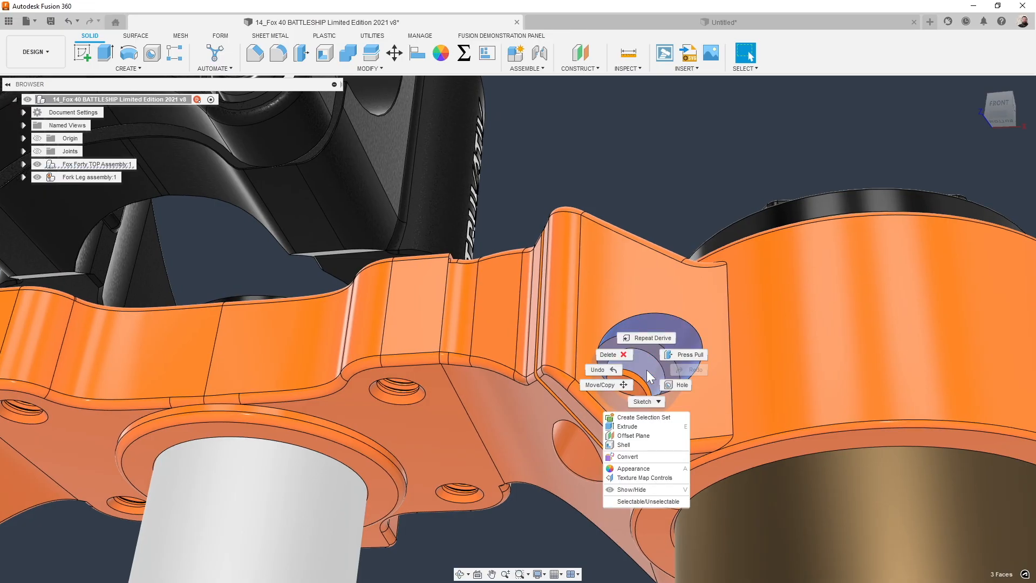
pyautogui.click(614, 390)
pyautogui.keyDown('shift'); pyautogui.moveTo(642, 391); pyautogui.dragTo(633, 429, button='middle'); pyautogui.keyUp('shift')
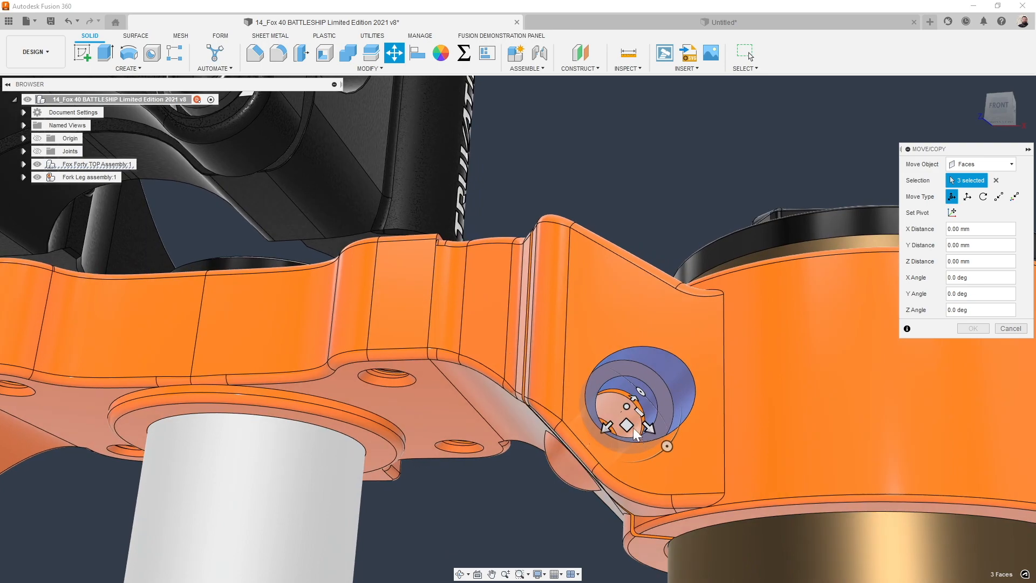
pyautogui.moveTo(627, 425); pyautogui.dragTo(629, 388)
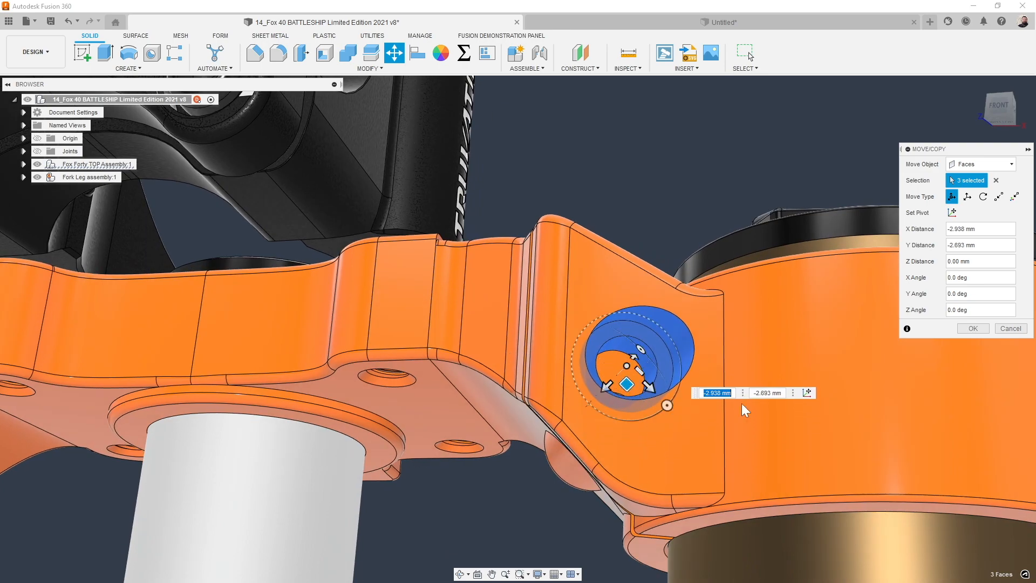
pyautogui.click(973, 328)
pyautogui.keyDown('shift'); pyautogui.moveTo(745, 342); pyautogui.dragTo(624, 213, button='middle'); pyautogui.keyUp('shift')
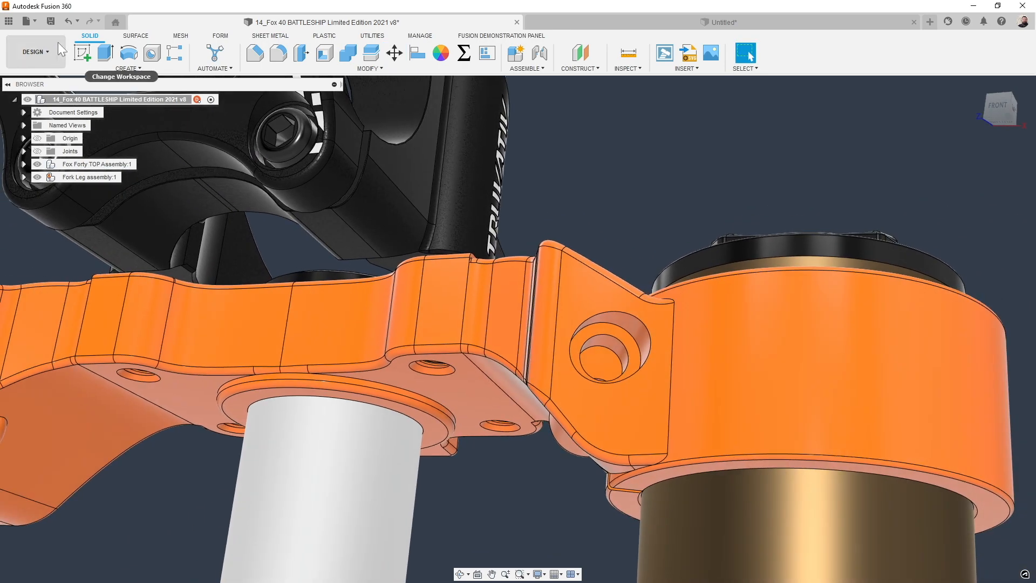
# Save the modified fork assembly with the default version description and return to the untitled derived design.
pyautogui.click(53, 23)
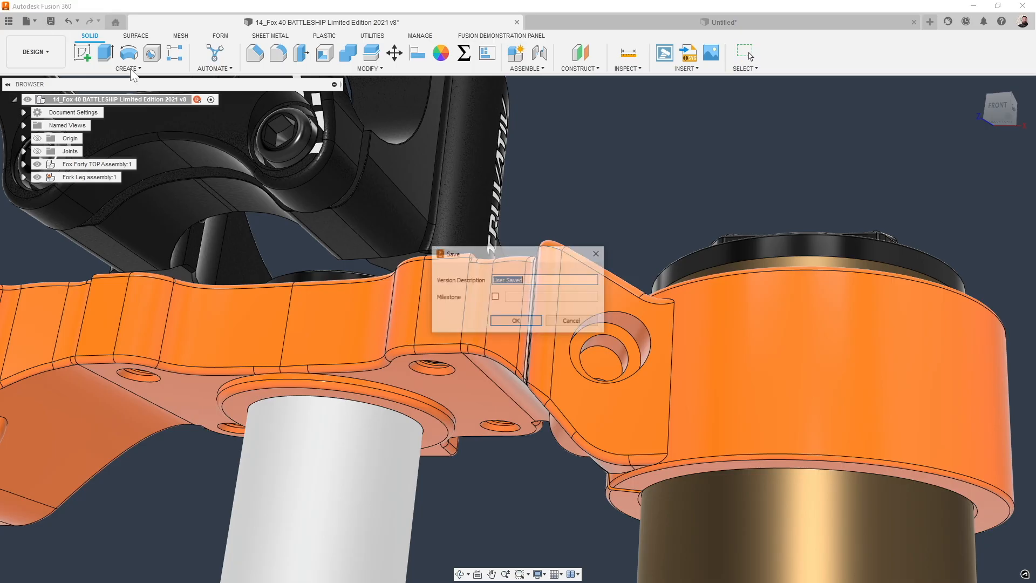
pyautogui.click(506, 323)
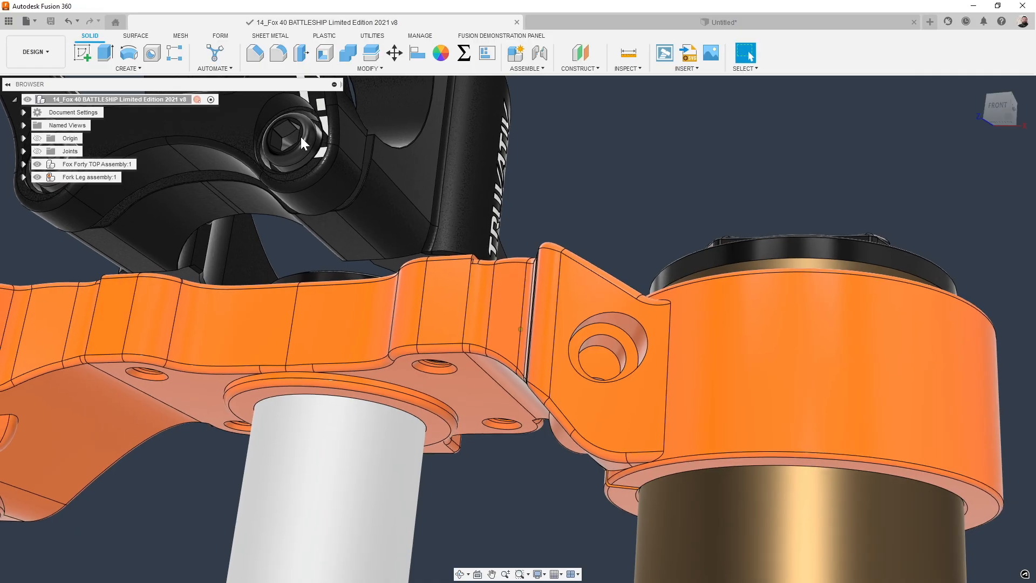
pyautogui.scroll(-5, 436, 258)
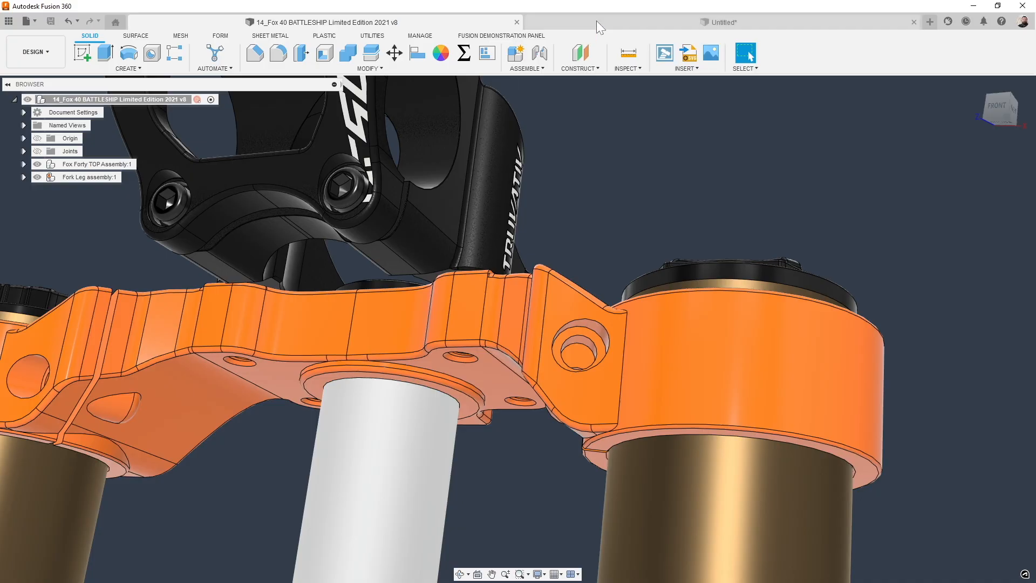
pyautogui.click(597, 20)
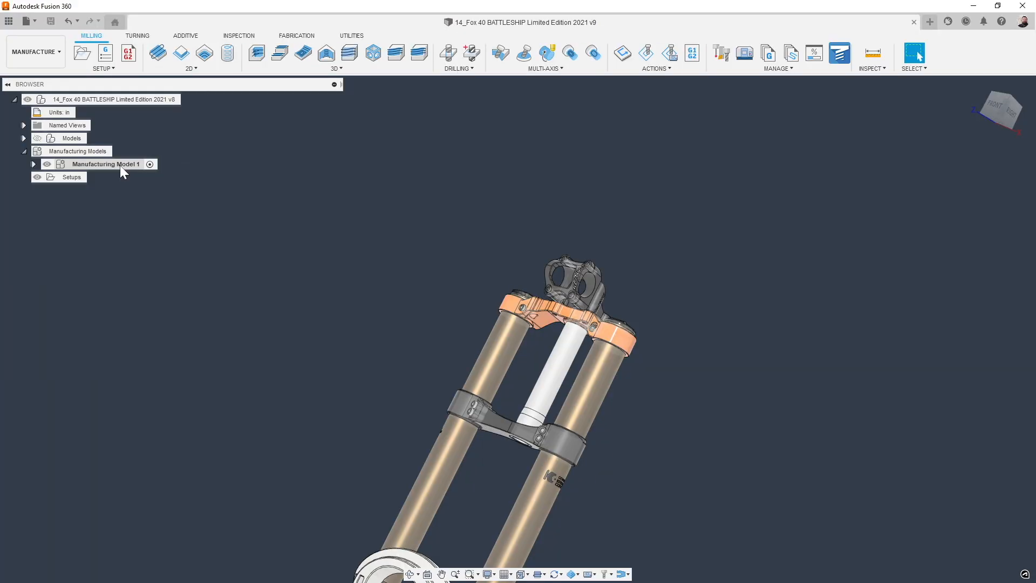
# Open Manufacturing Model 1 for editing and isolate the Top Crown component within Fox Forty TOP Assembly.
pyautogui.rightClick(120, 165)
pyautogui.click(141, 172)
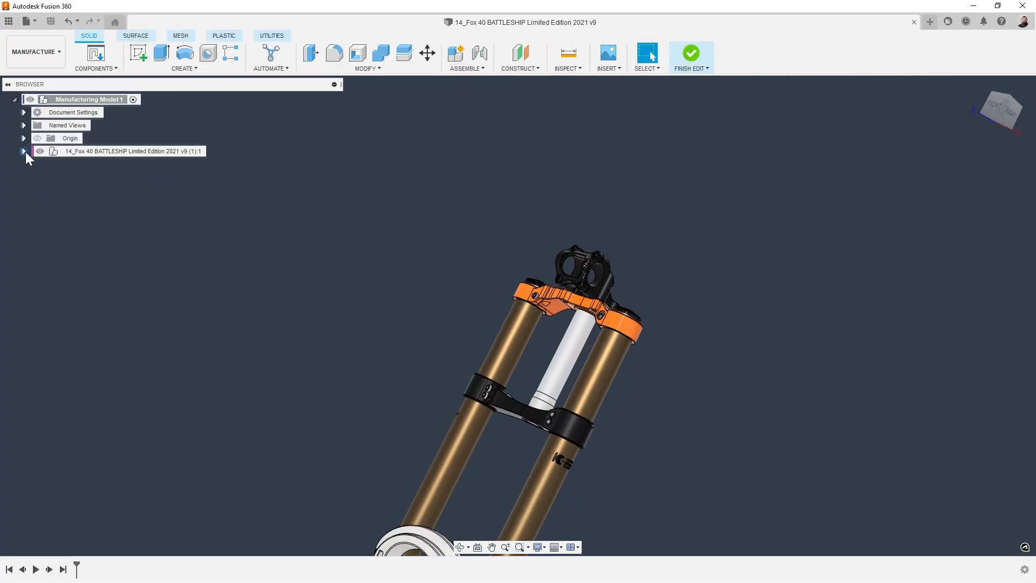
pyautogui.click(24, 151)
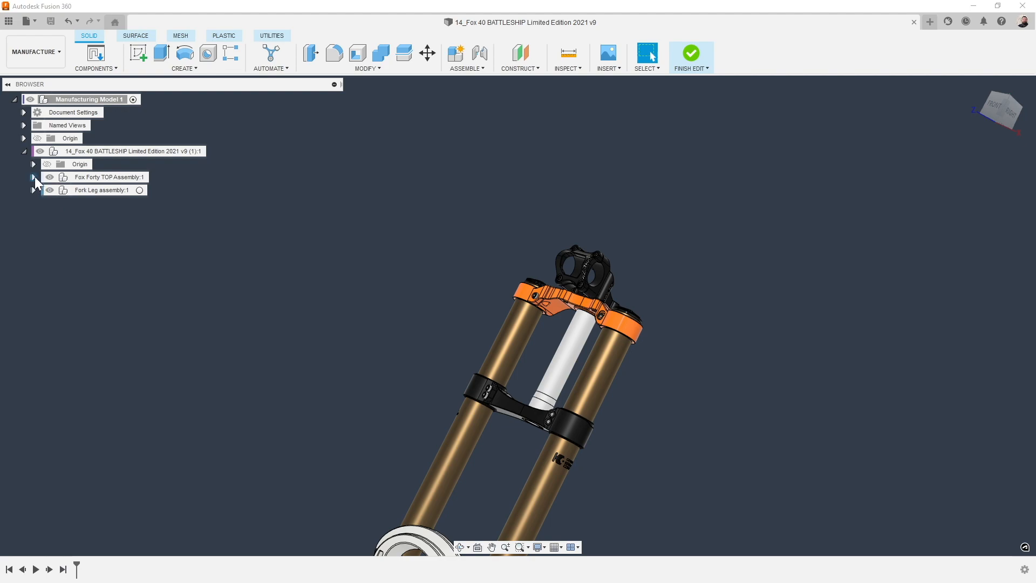
pyautogui.click(33, 177)
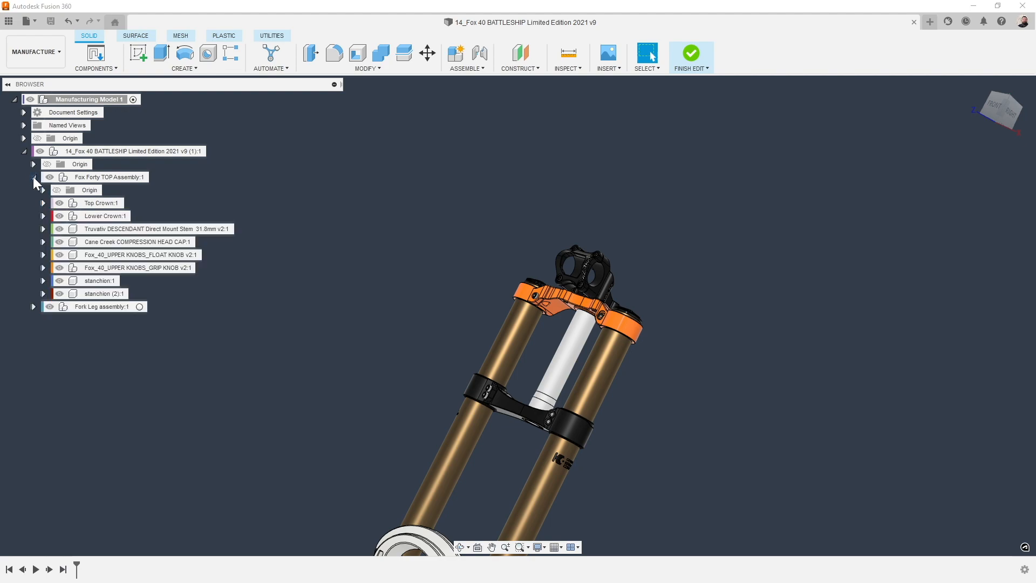
pyautogui.click(104, 203)
pyautogui.rightClick(102, 202)
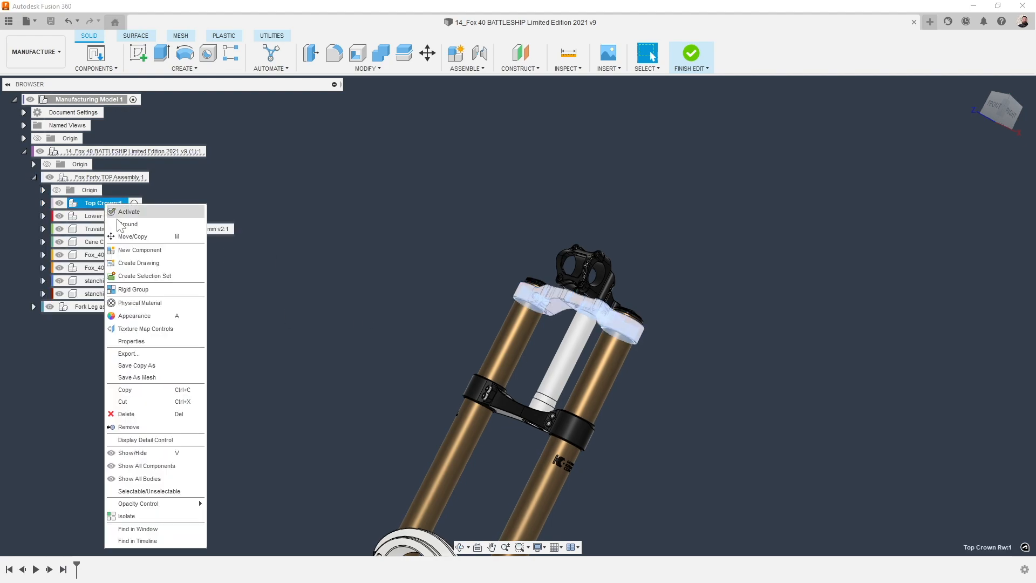
pyautogui.click(127, 516)
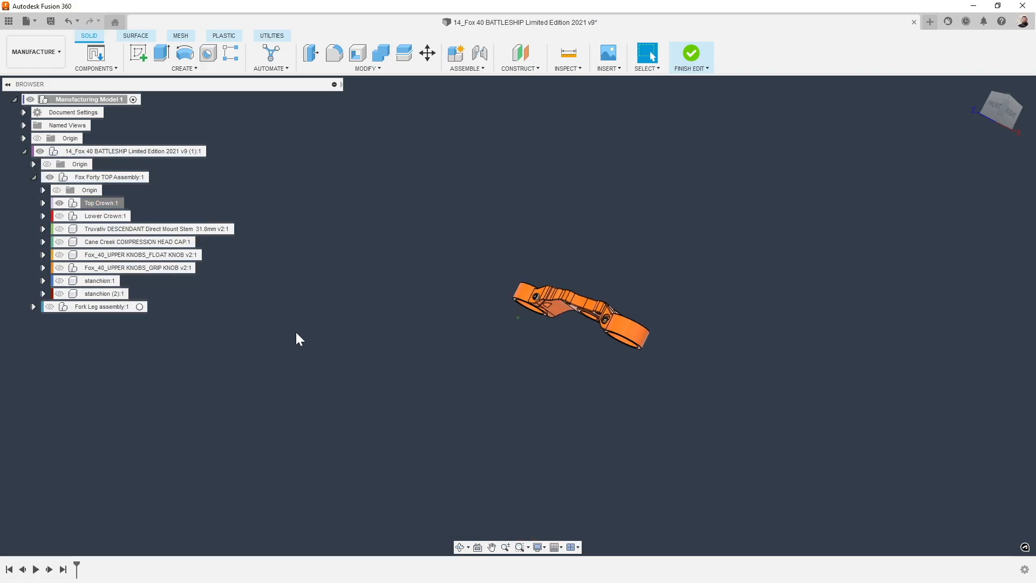
# Try to paste the Top Crown component as a new independent copy into Manufacturing Model 1.
pyautogui.rightClick(100, 203)
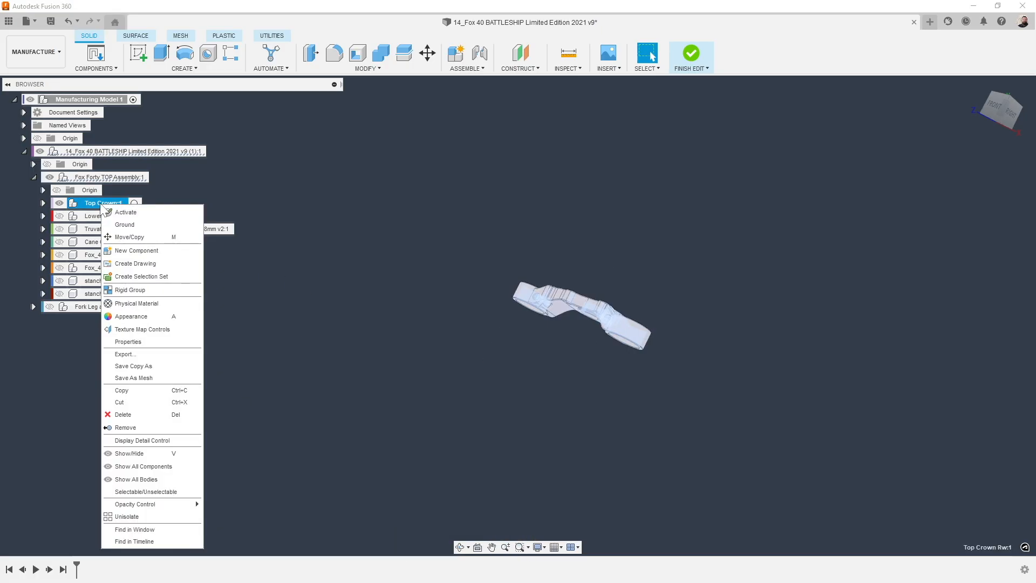
pyautogui.click(130, 389)
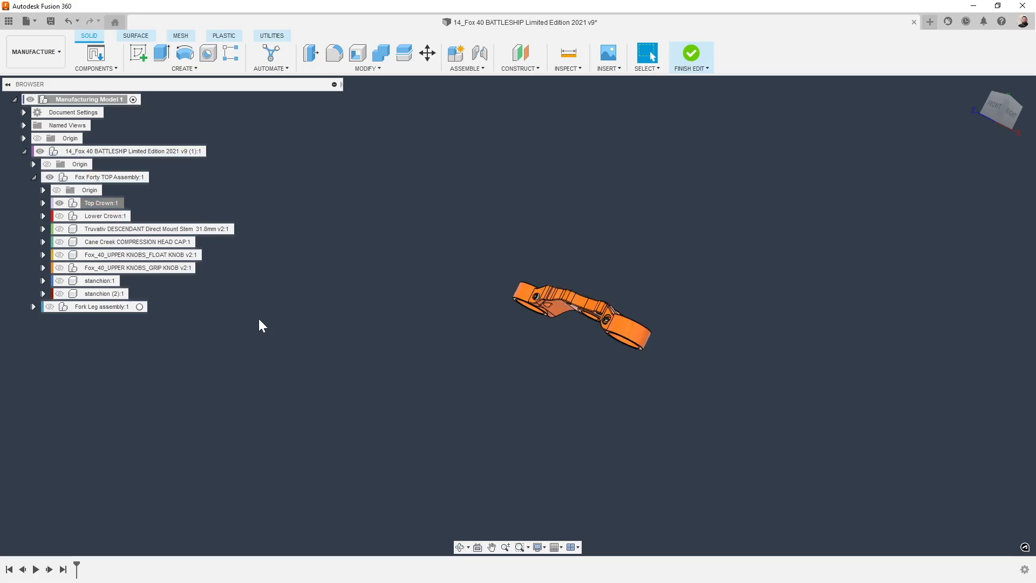
pyautogui.rightClick(87, 99)
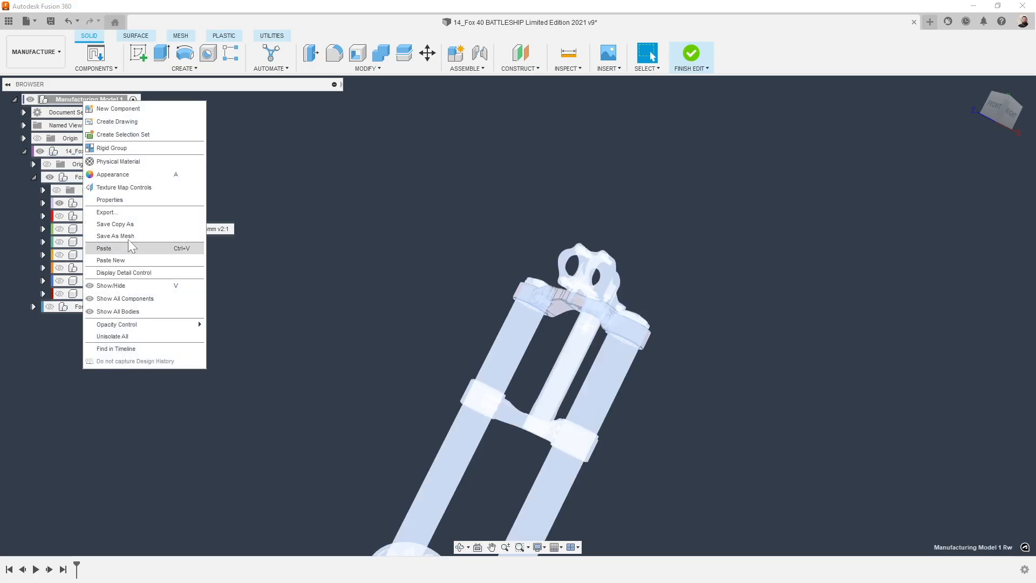
pyautogui.click(120, 260)
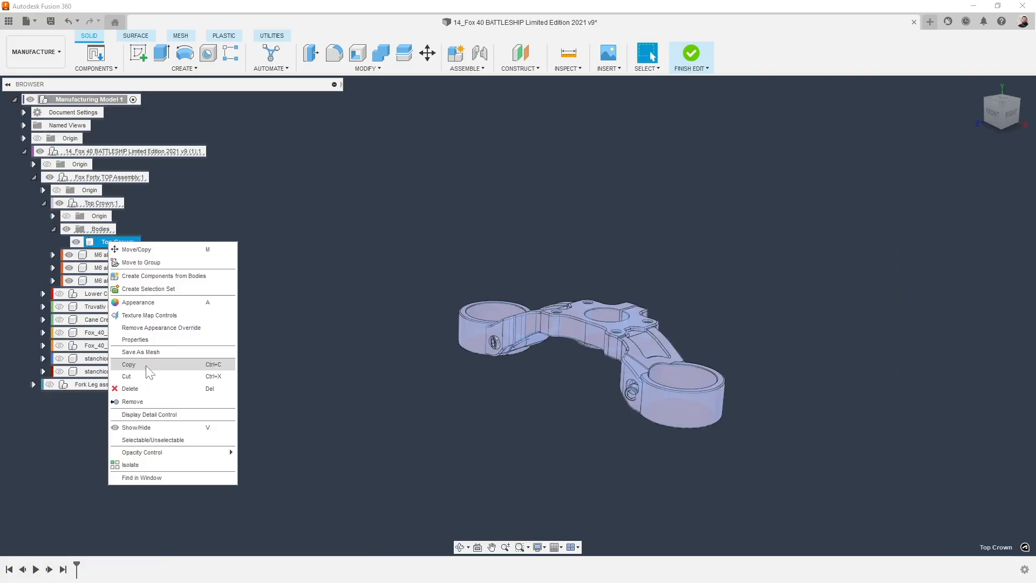
# Copy the Top Crown body into the root of Manufacturing Model 1 in its original position and hide the source Top Crown component.
pyautogui.click(146, 365)
pyautogui.rightClick(104, 101)
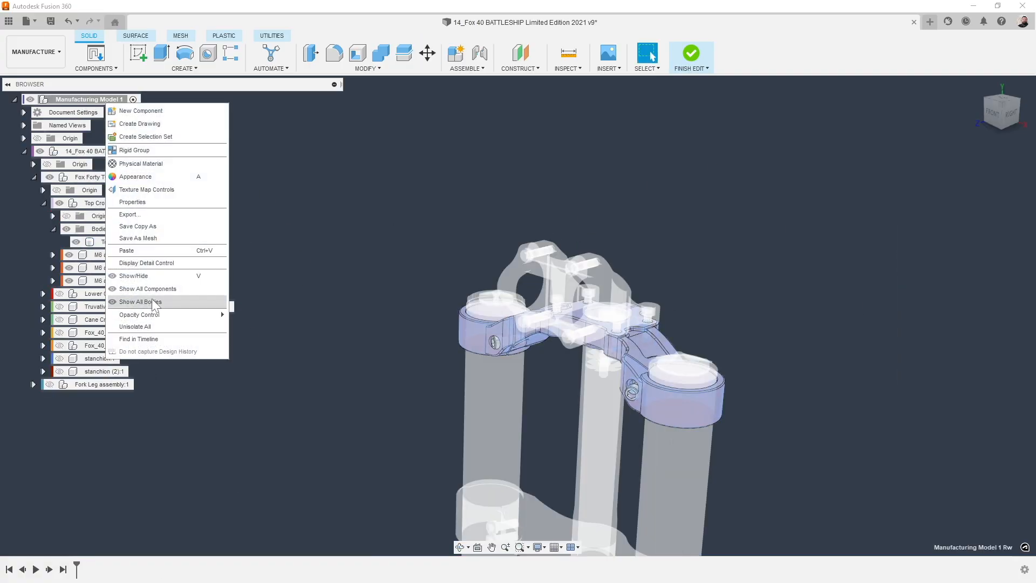
pyautogui.click(141, 250)
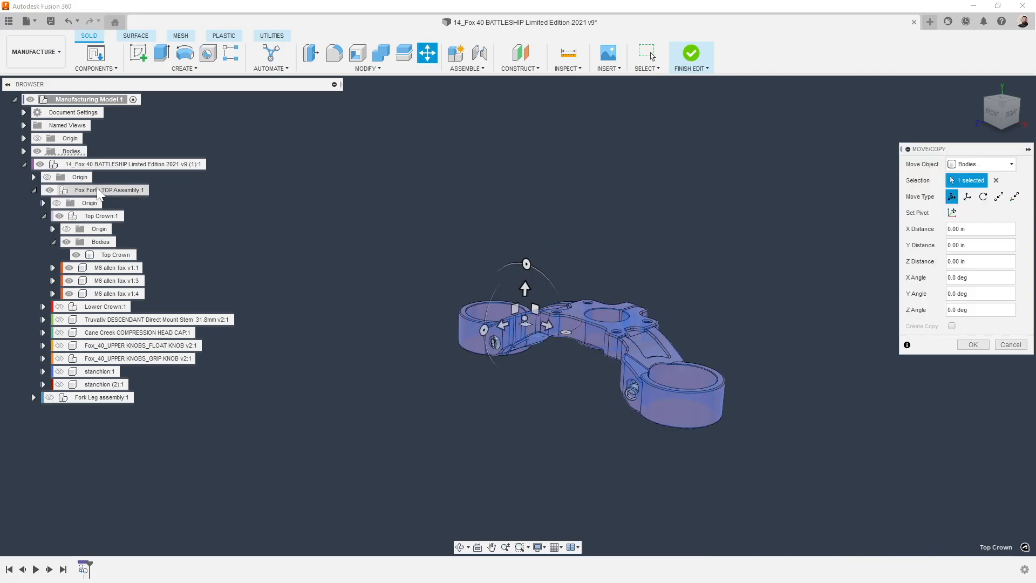
pyautogui.click(972, 345)
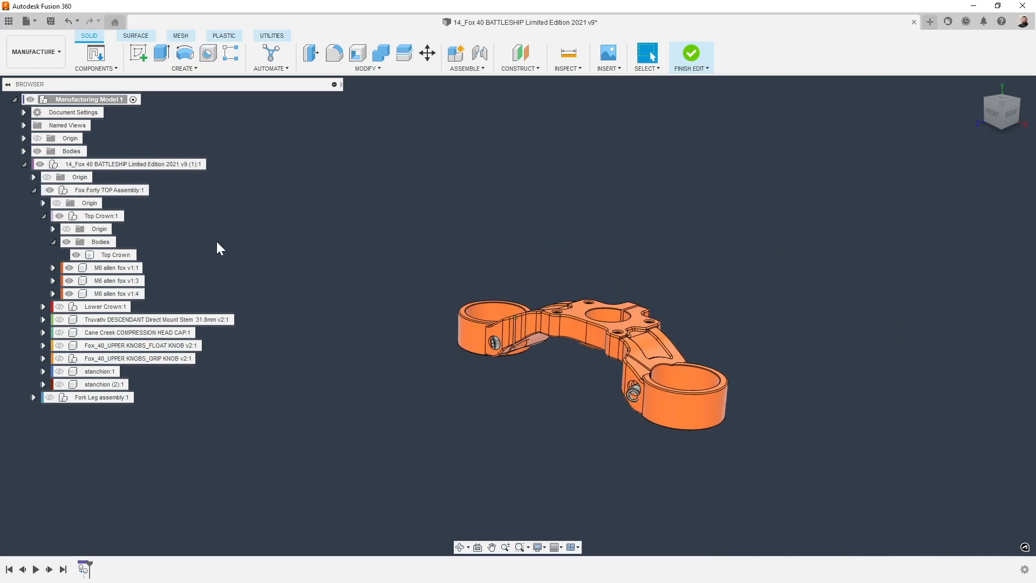
pyautogui.click(59, 216)
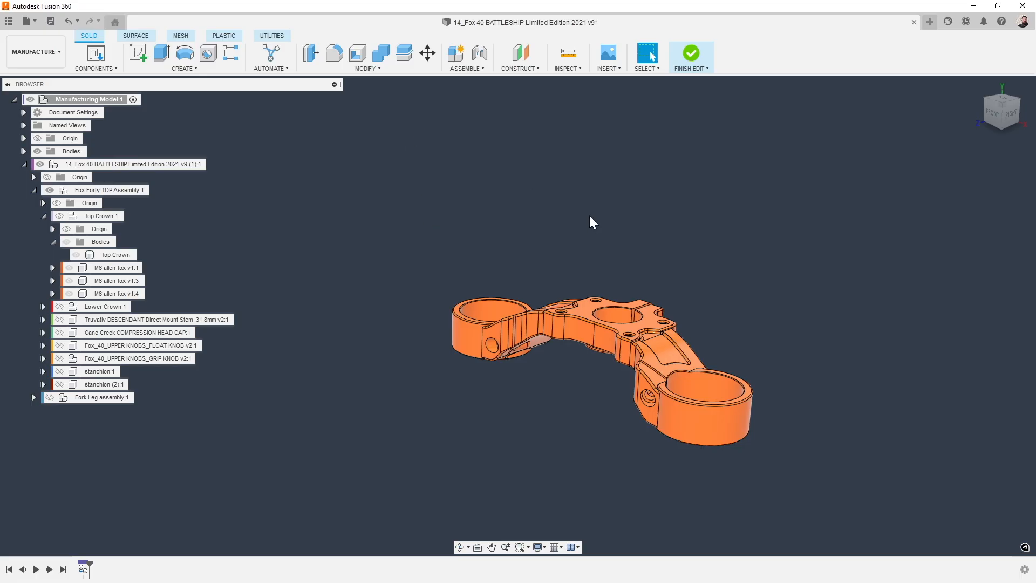
# Apply Aluminum - Anodized Glossy (Blue) to the copied Top Crown body and recolor it green with RGB 0, 255, 110.
pyautogui.press('a')
pyautogui.moveTo(860, 507); pyautogui.dragTo(721, 426)
pyautogui.rightClick(857, 327)
pyautogui.click(881, 333)
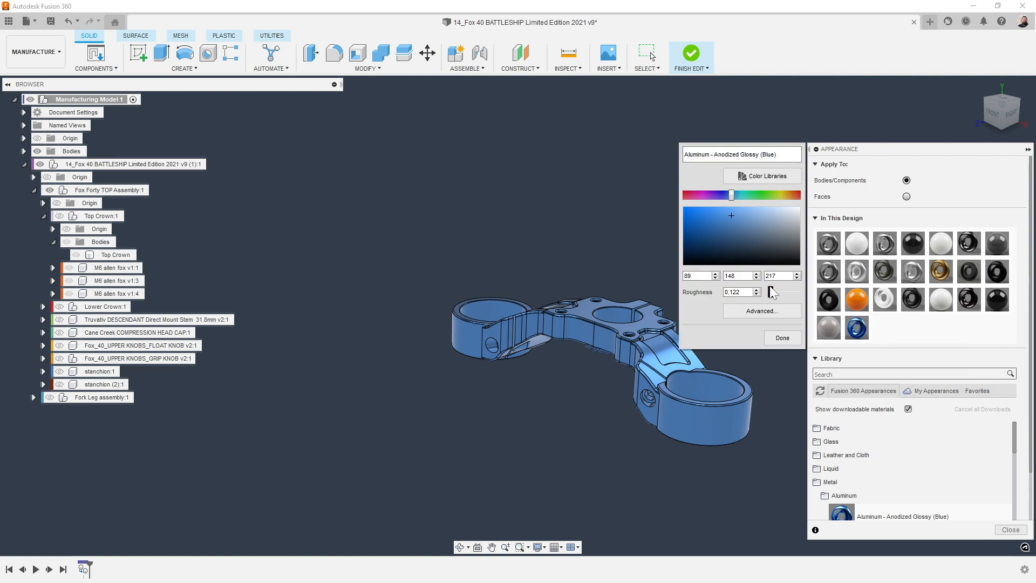
pyautogui.moveTo(732, 196); pyautogui.dragTo(752, 195)
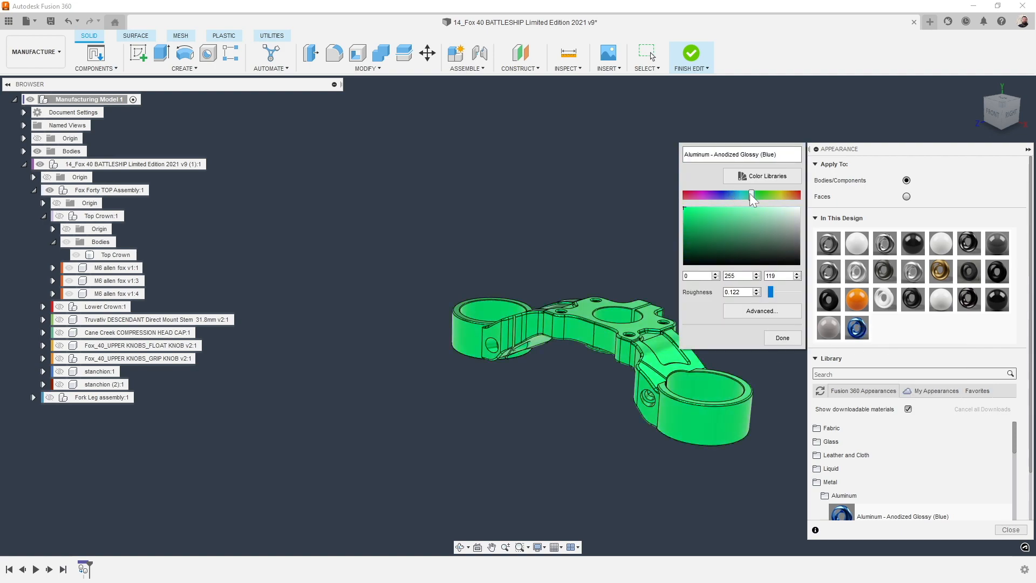
pyautogui.moveTo(771, 292); pyautogui.dragTo(799, 292)
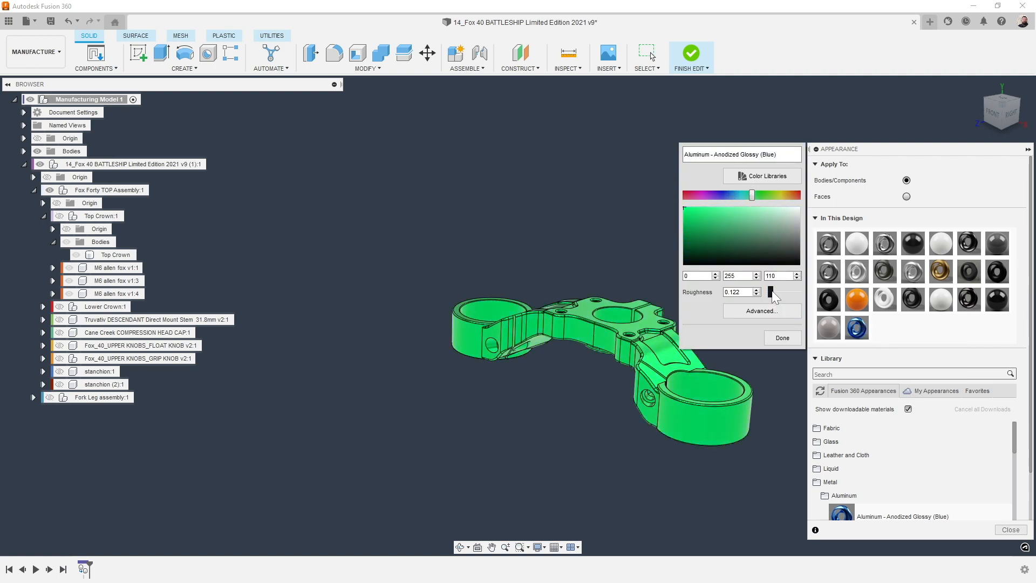
pyautogui.click(782, 337)
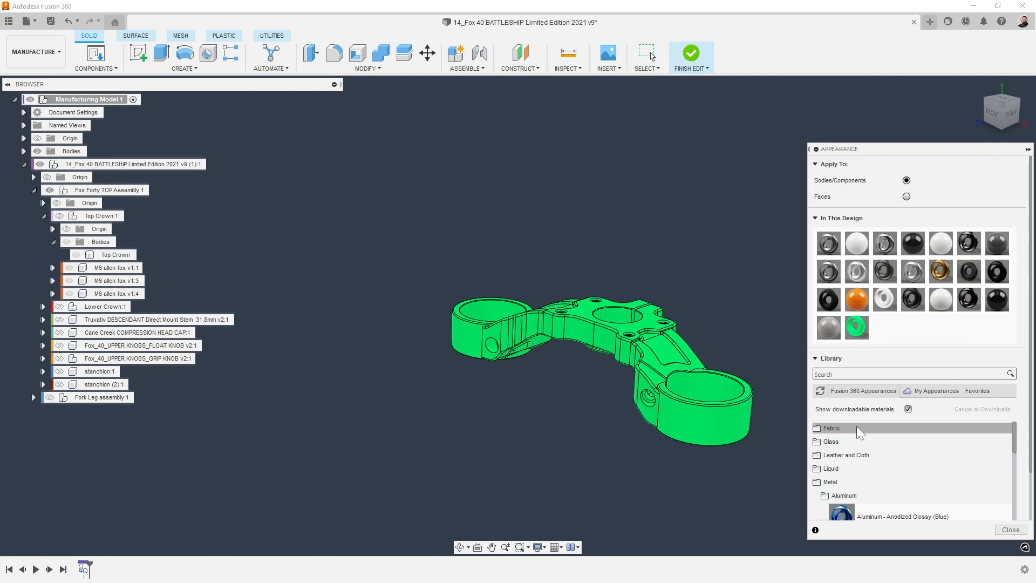
pyautogui.click(1011, 531)
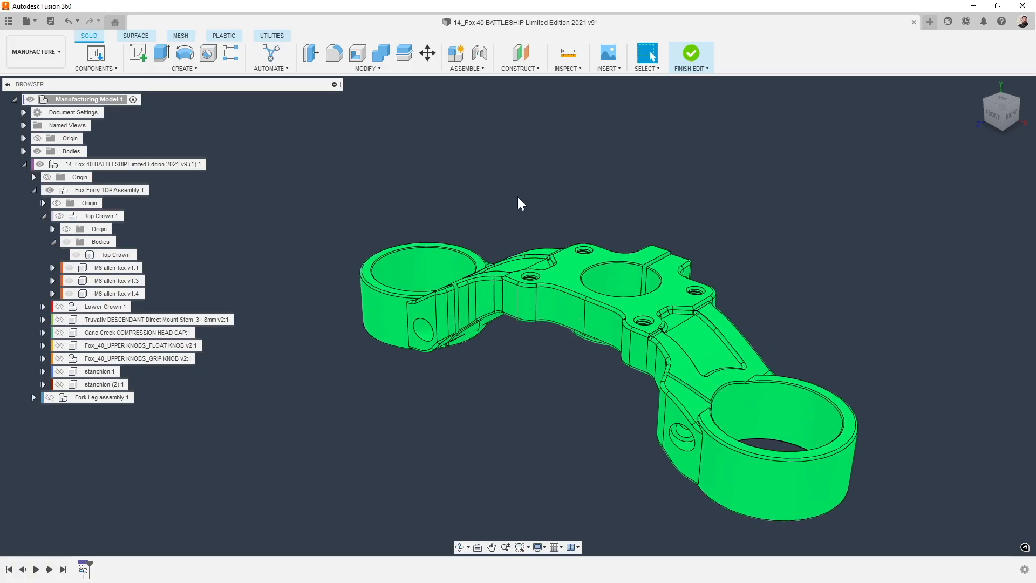
# Remove the bolt holes from the green crown body with Remove Features, reducing the feature size to exclude the large bores.
pyautogui.click(413, 68)
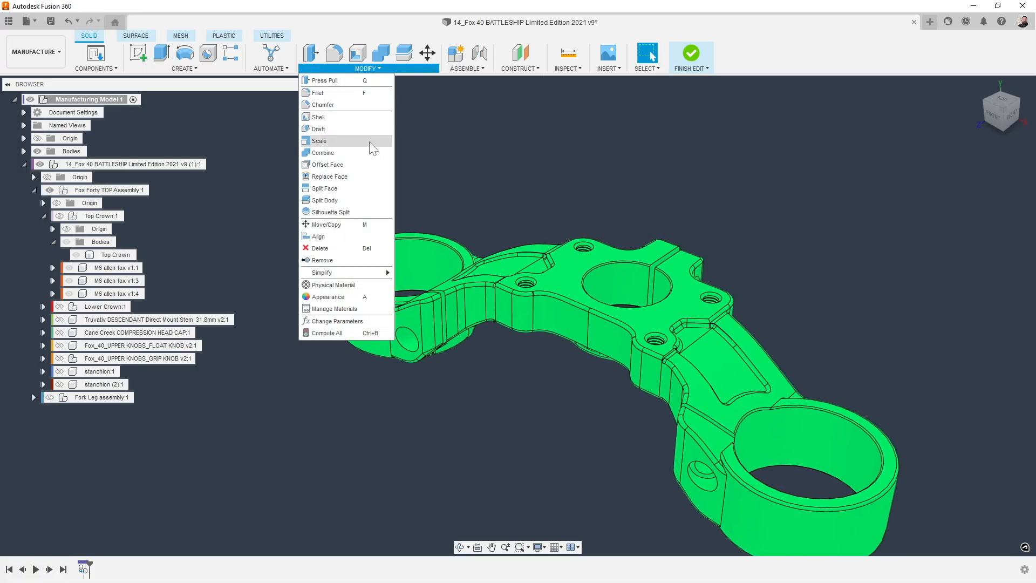
pyautogui.moveTo(345, 272)
pyautogui.click(427, 273)
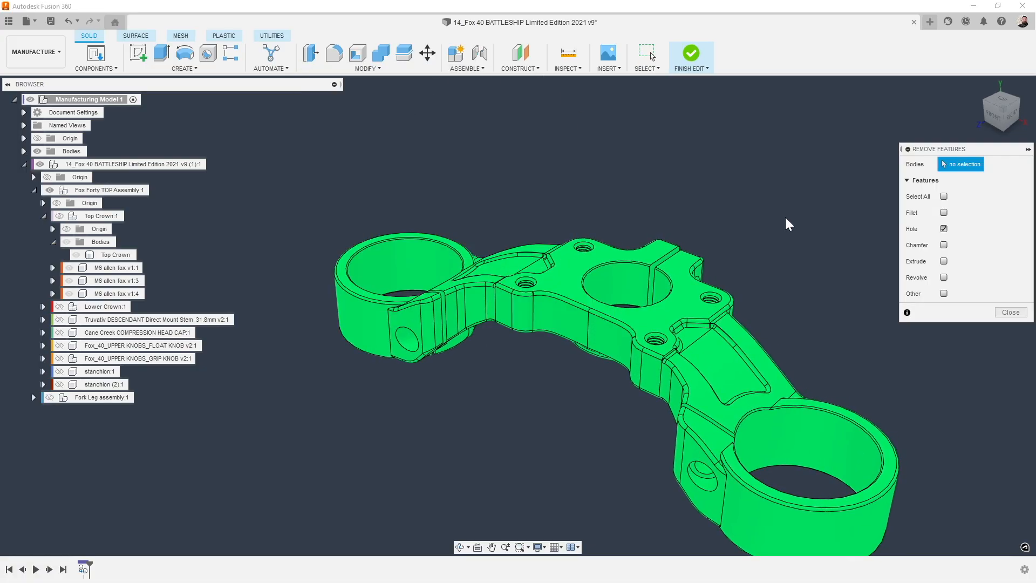
pyautogui.scroll(10, 668, 296)
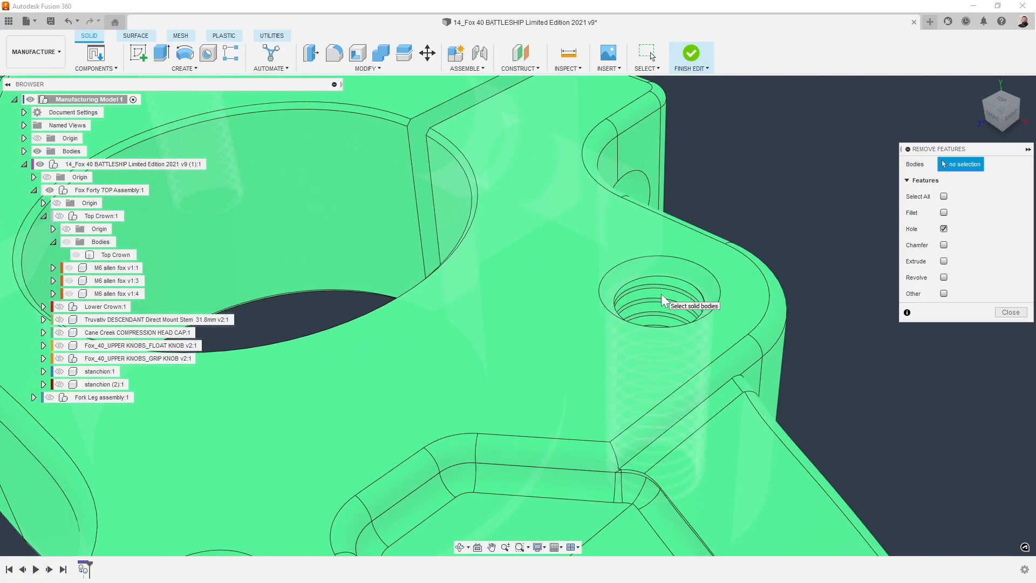
pyautogui.scroll(-5, 663, 300)
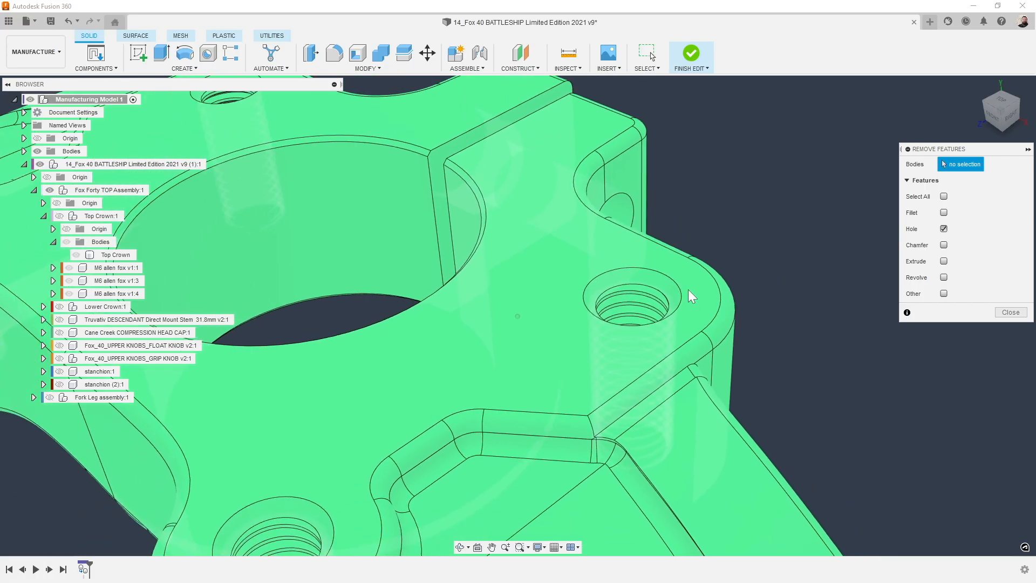
pyautogui.scroll(-3, 659, 295)
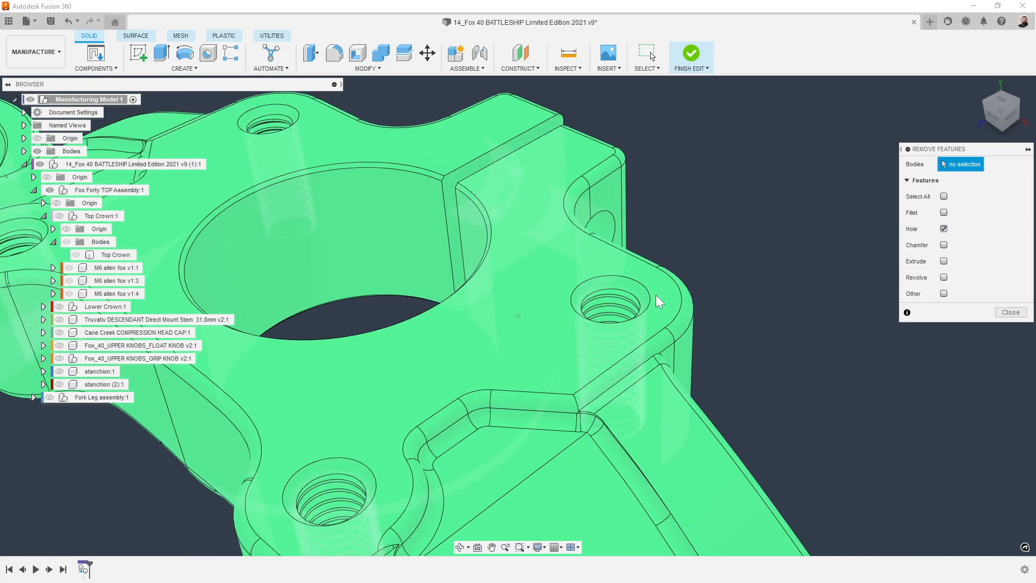
pyautogui.click(616, 264)
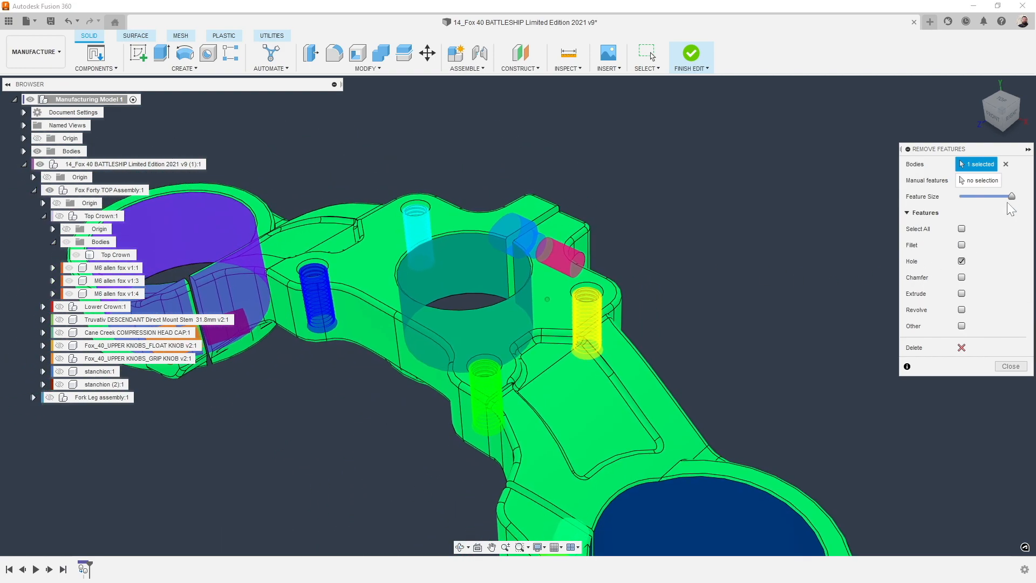
pyautogui.moveTo(1011, 197); pyautogui.dragTo(1002, 196)
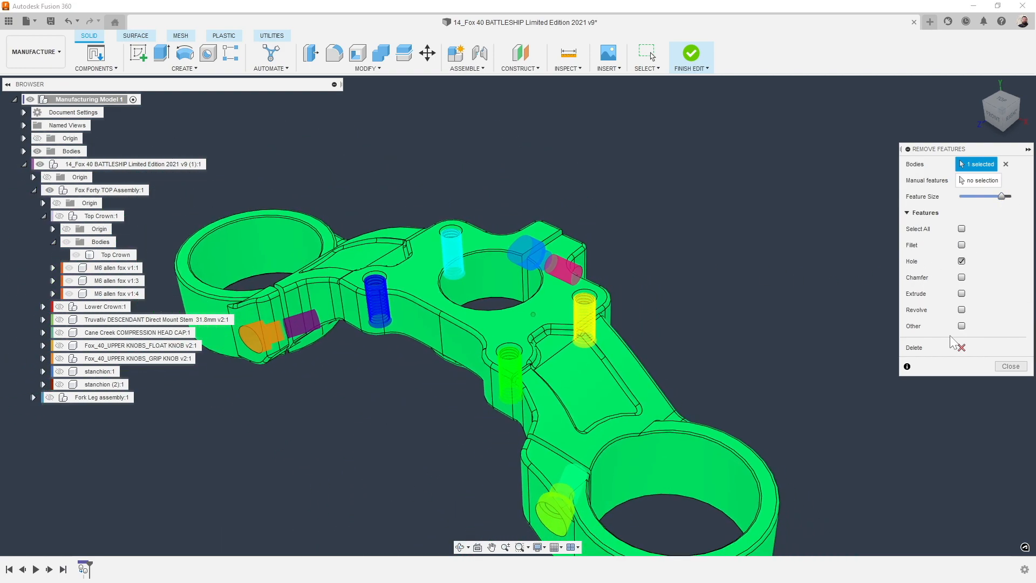
pyautogui.click(961, 347)
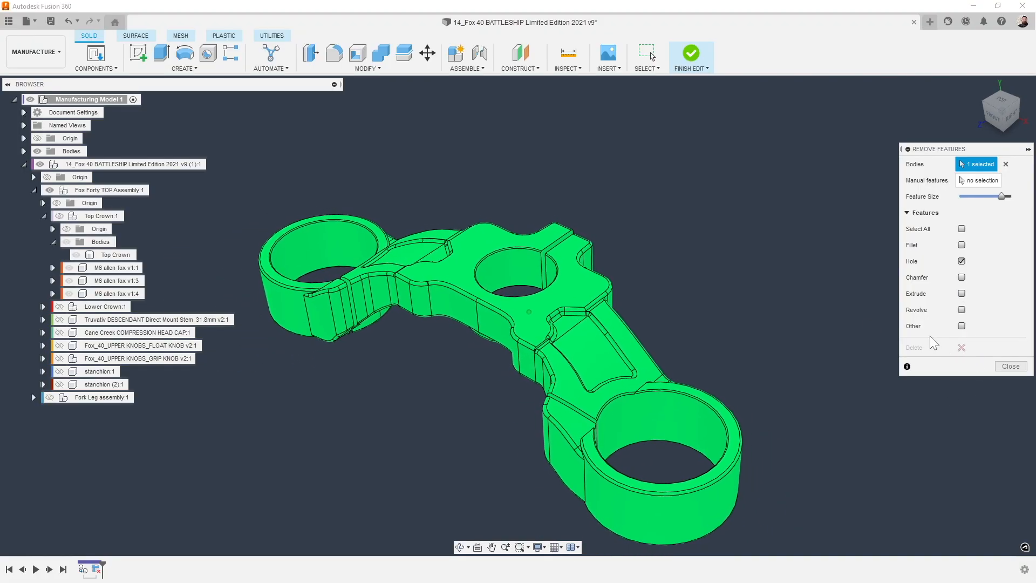
pyautogui.click(1010, 366)
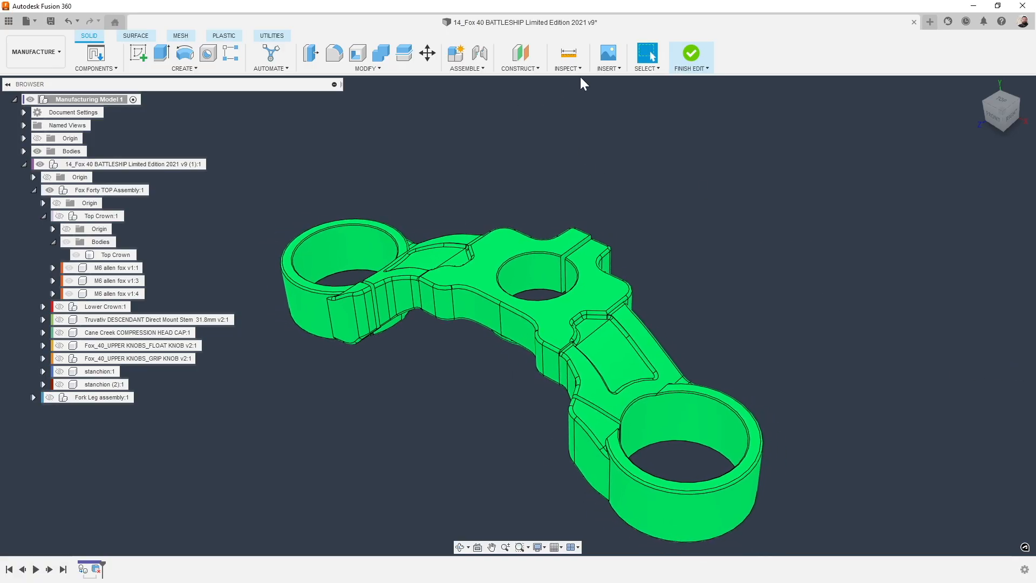
# Start Insert Derive with TEMP ASSY new from Z Drive > WORKHOLDING > SCHUNK as the source design.
pyautogui.click(614, 69)
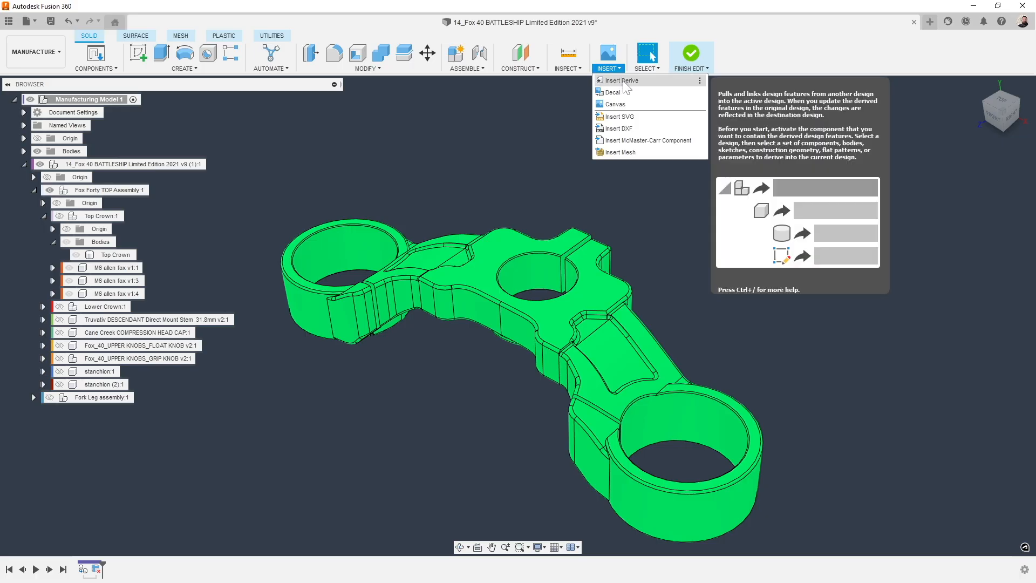
pyautogui.click(625, 81)
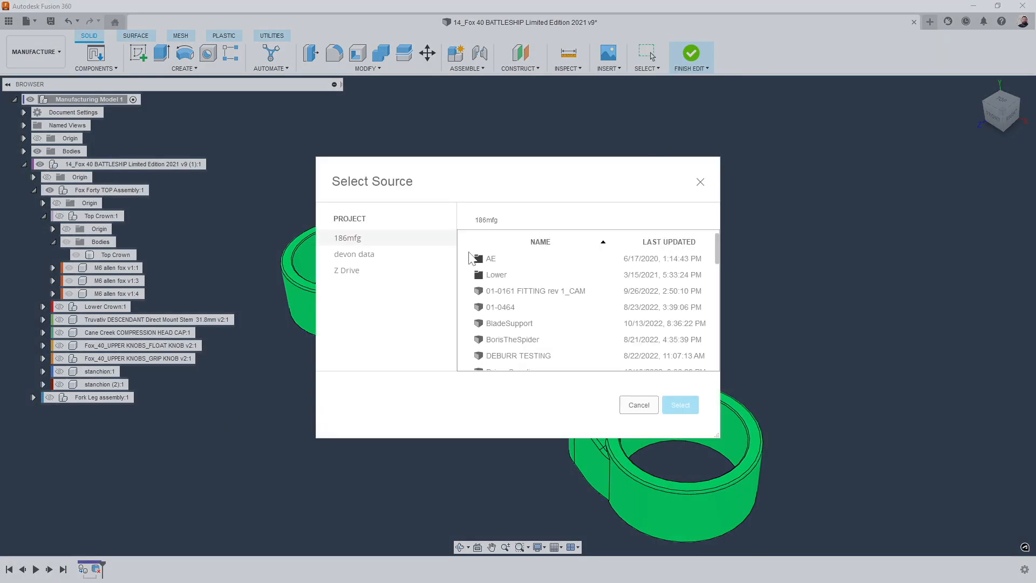
pyautogui.click(349, 276)
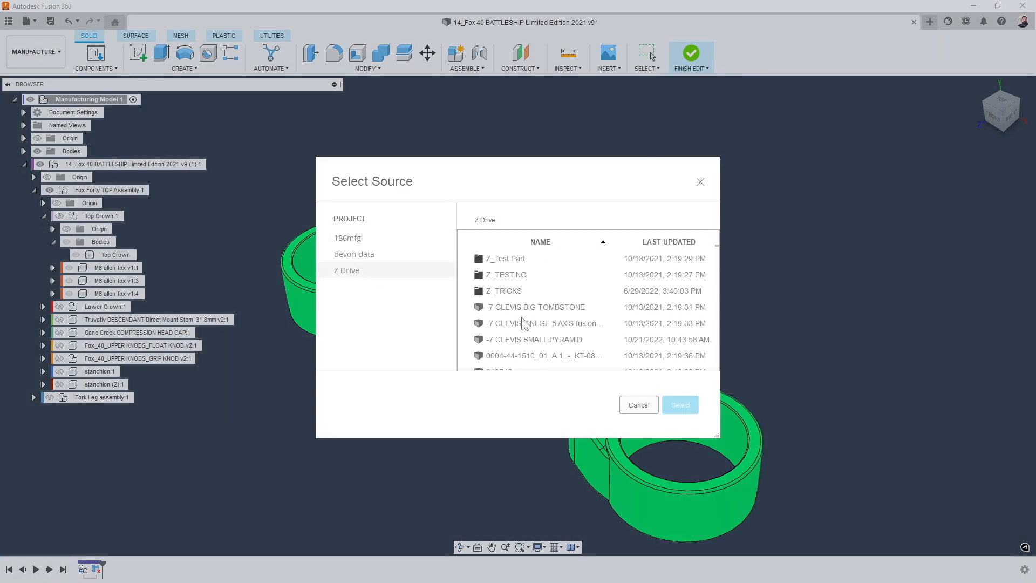
pyautogui.scroll(2, 524, 320)
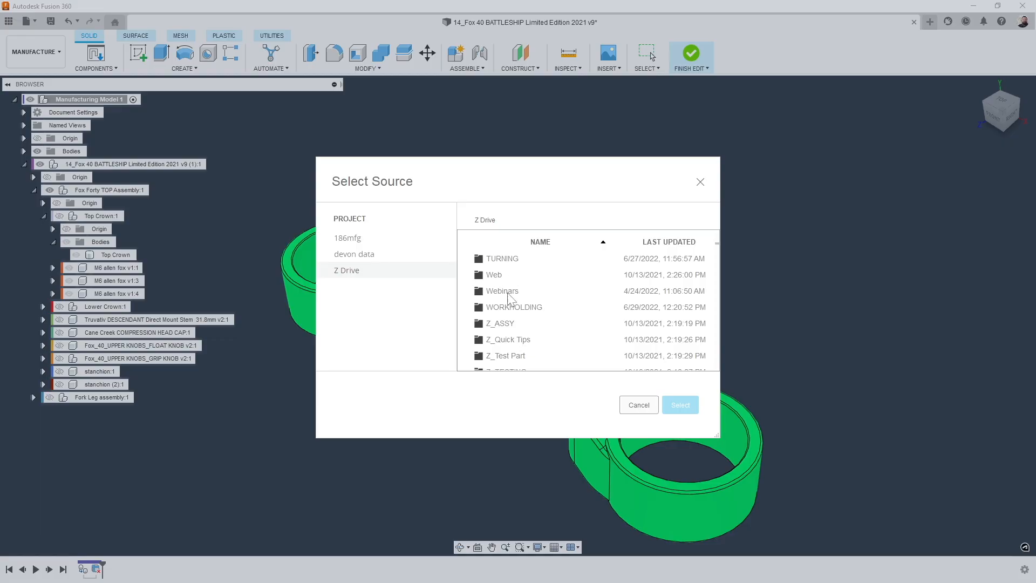
pyautogui.doubleClick(514, 307)
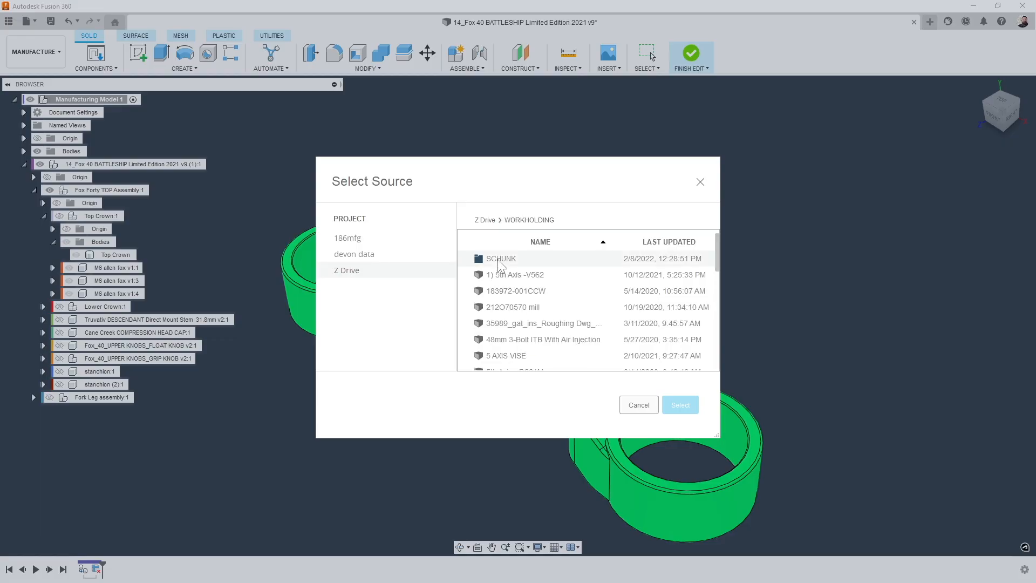
pyautogui.doubleClick(499, 262)
pyautogui.scroll(-3, 522, 341)
pyautogui.click(517, 305)
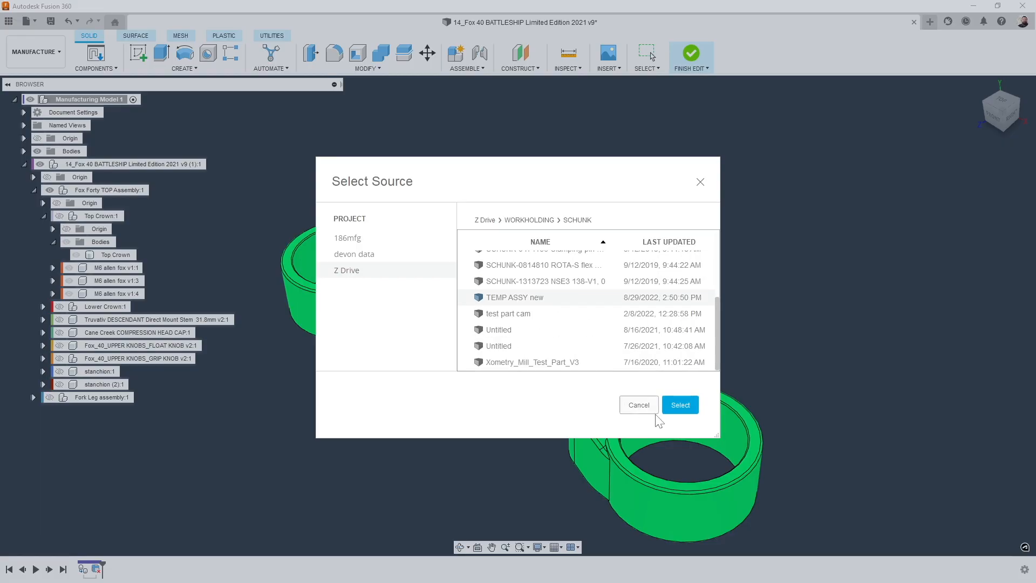
pyautogui.click(683, 406)
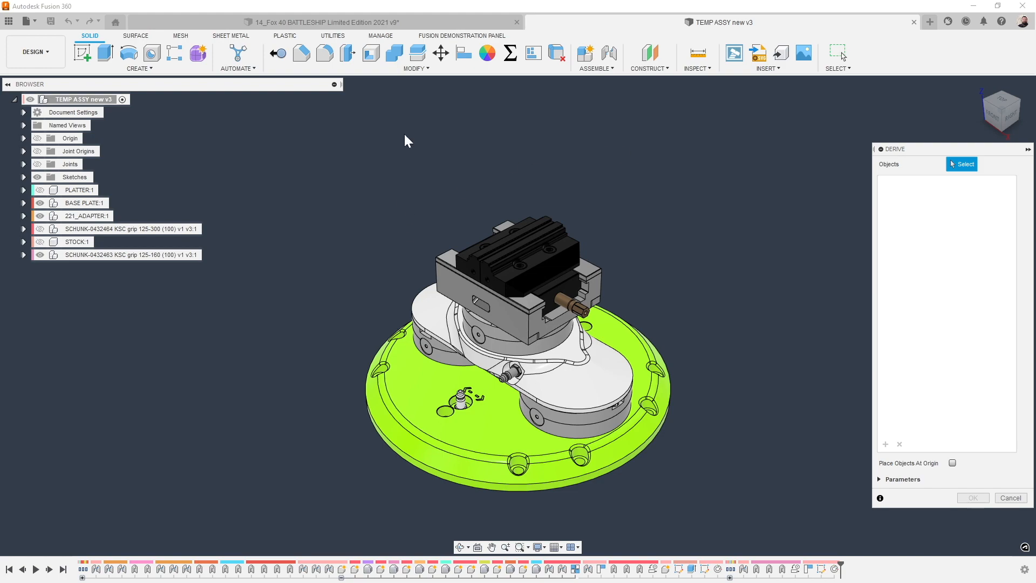
# Inspect the workholding components by toggling the visibility of the adapter, base plate and SCHUNK KSC grip vises.
pyautogui.click(39, 216)
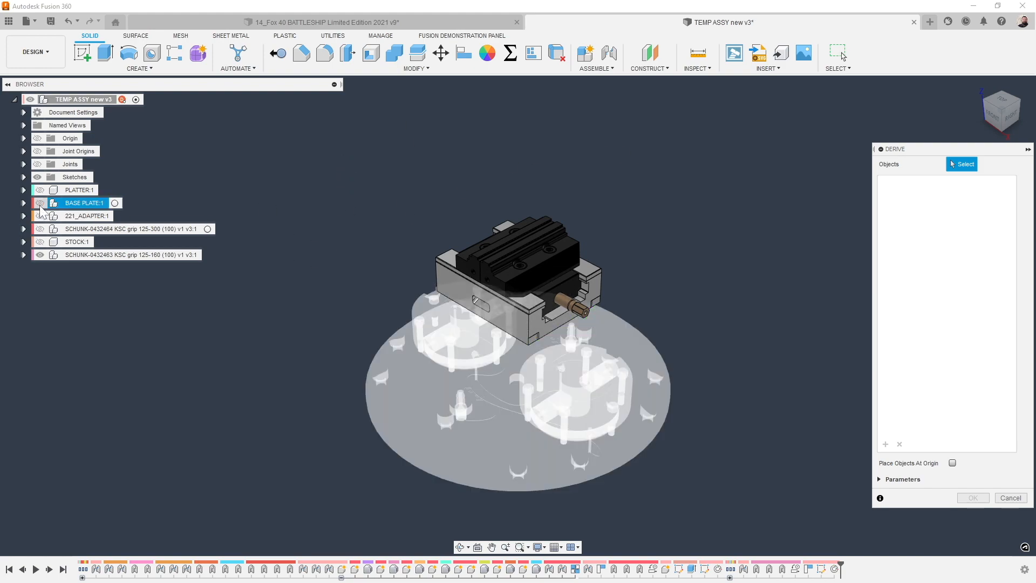
pyautogui.click(40, 203)
pyautogui.click(40, 203)
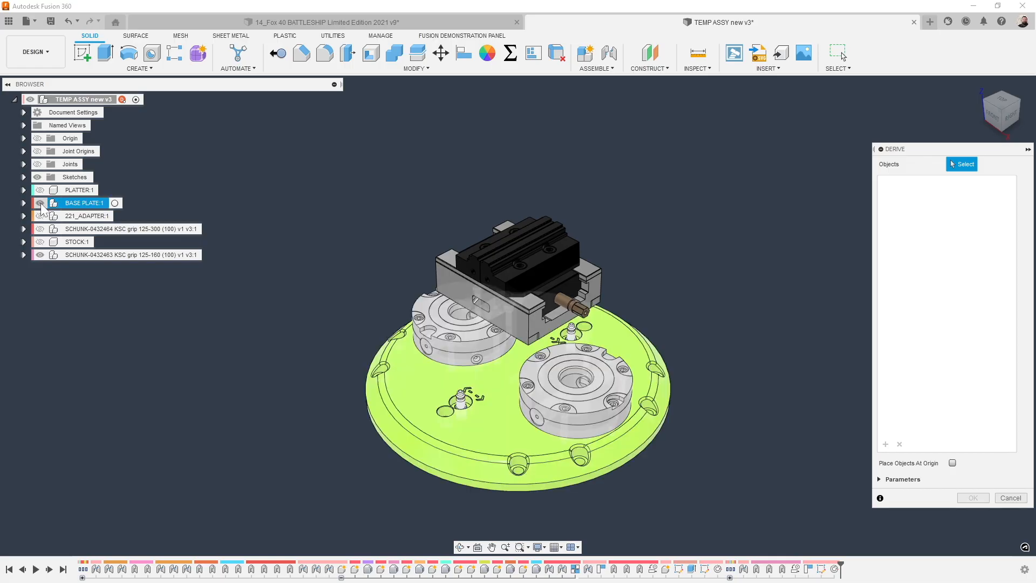
pyautogui.click(40, 255)
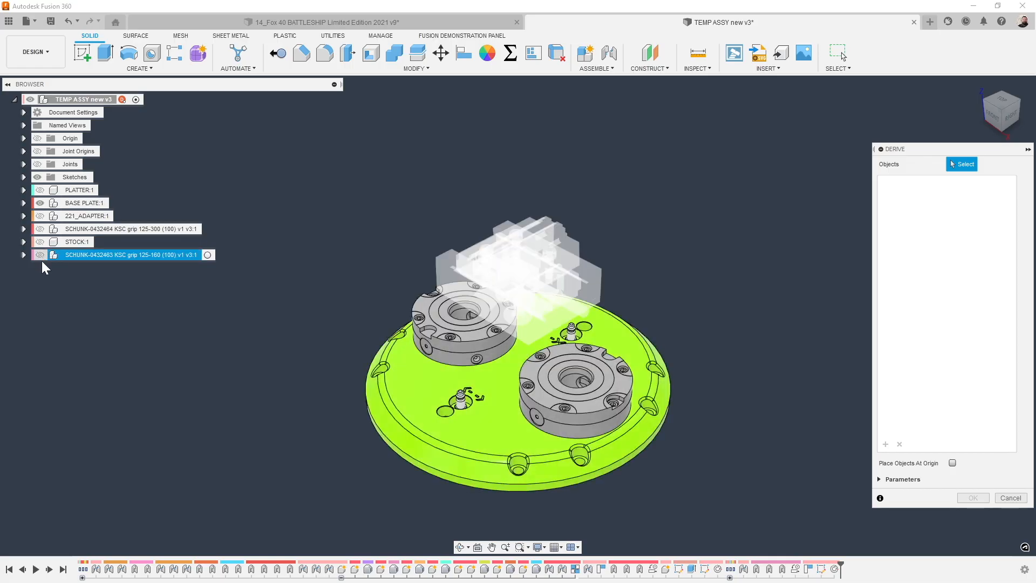
pyautogui.click(40, 229)
pyautogui.click(40, 229)
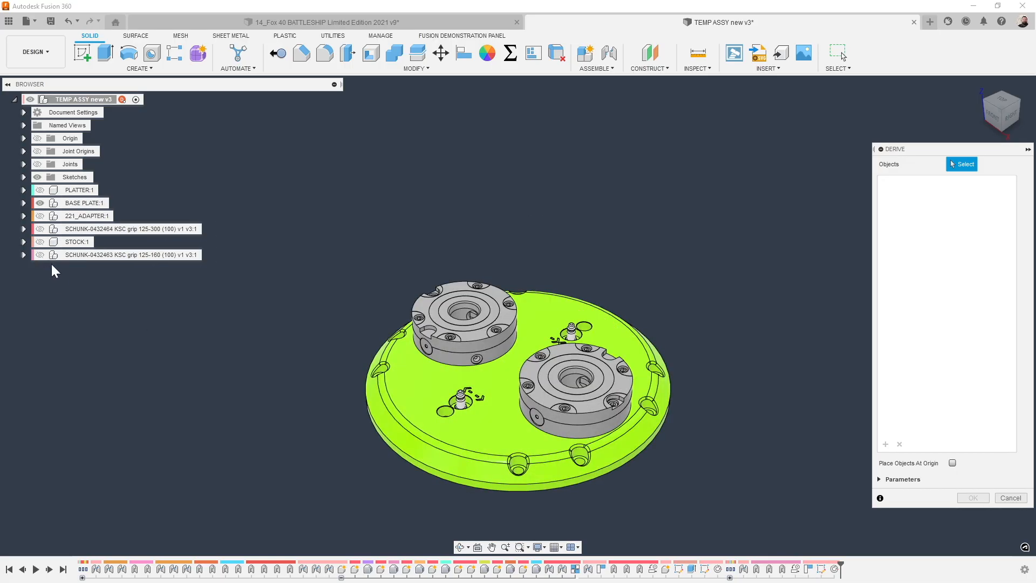
pyautogui.click(40, 255)
pyautogui.click(40, 216)
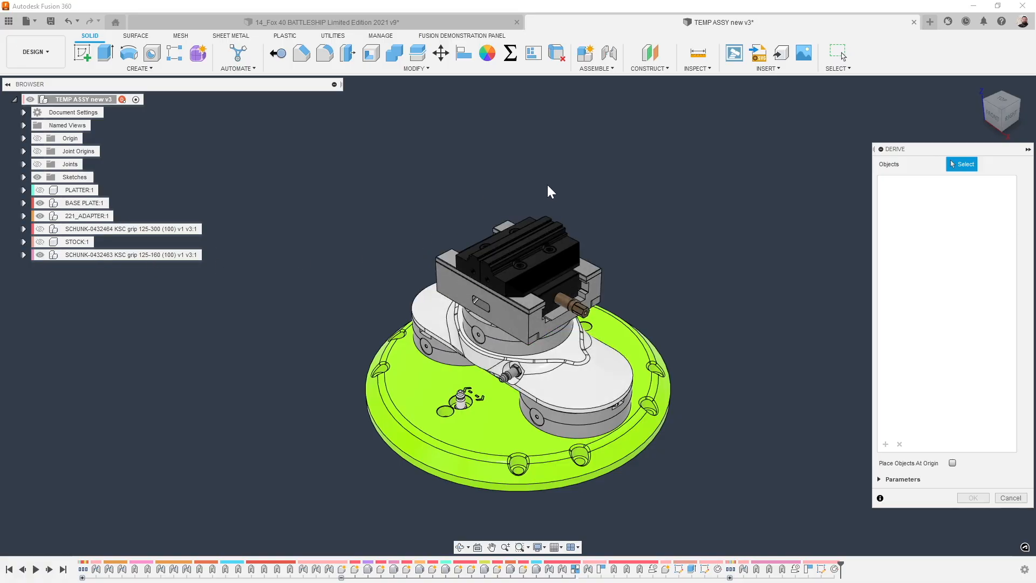
pyautogui.click(86, 203)
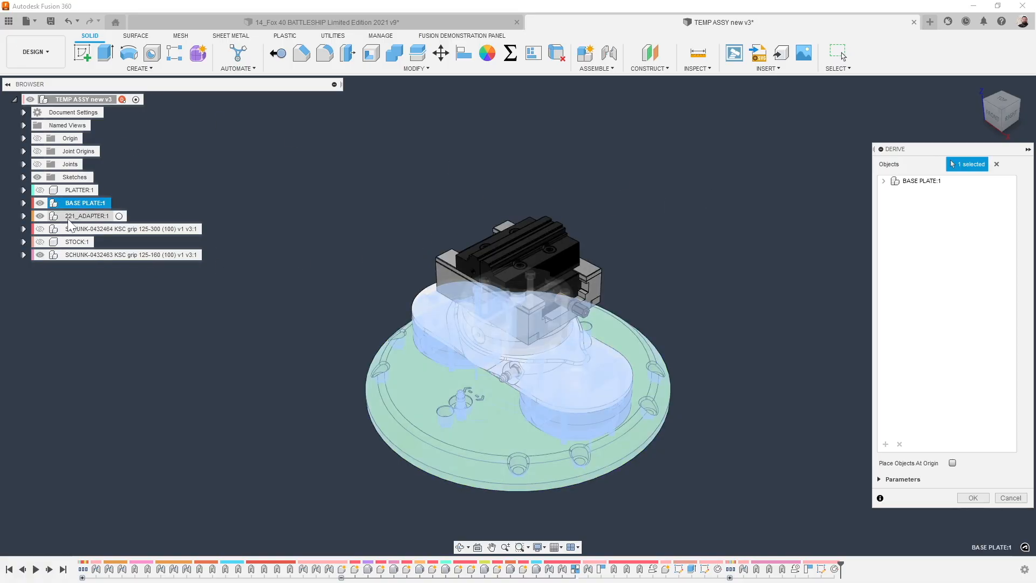
pyautogui.click(88, 216)
pyautogui.click(86, 254)
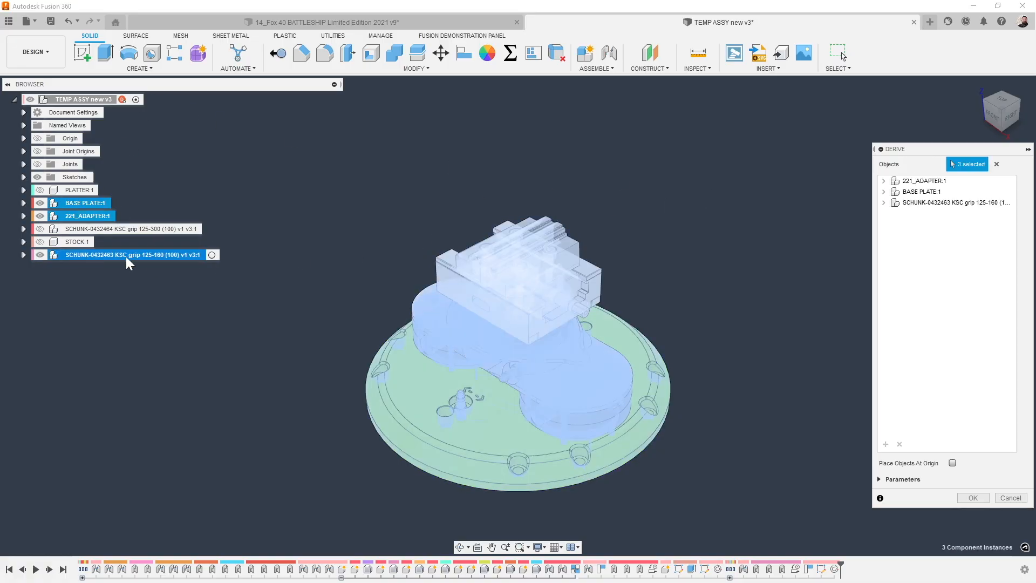
pyautogui.click(998, 165)
# Derive the entire TEMP ASSY new v3 assembly into Manufacturing Model 1, saving the source design in the process.
pyautogui.click(81, 100)
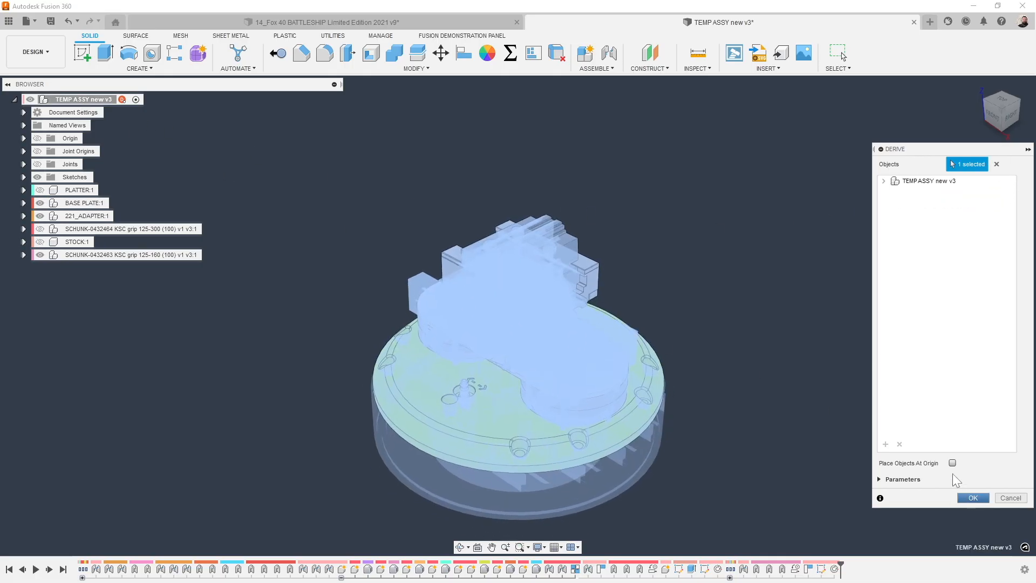
pyautogui.click(972, 498)
pyautogui.click(543, 314)
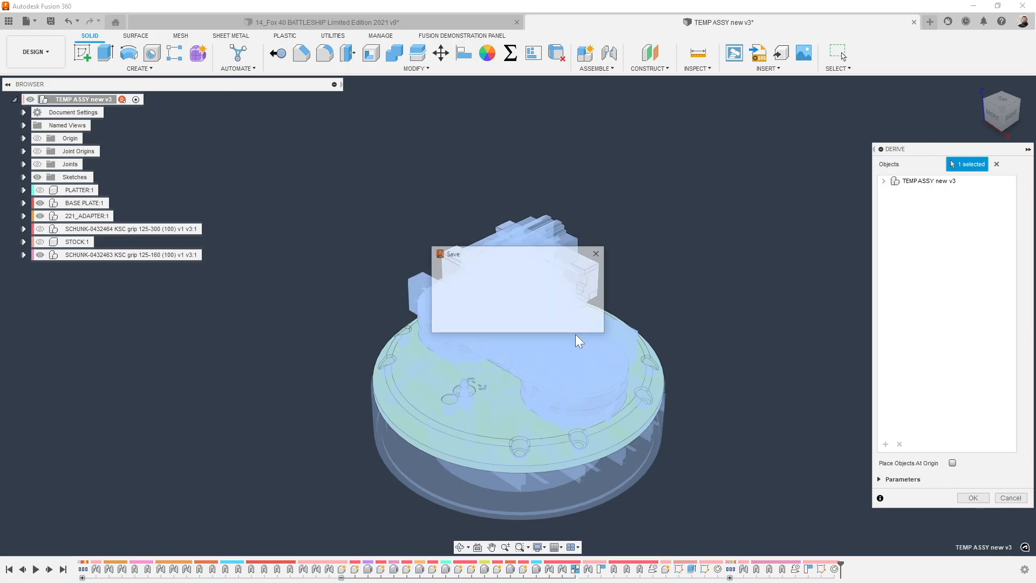
pyautogui.click(535, 323)
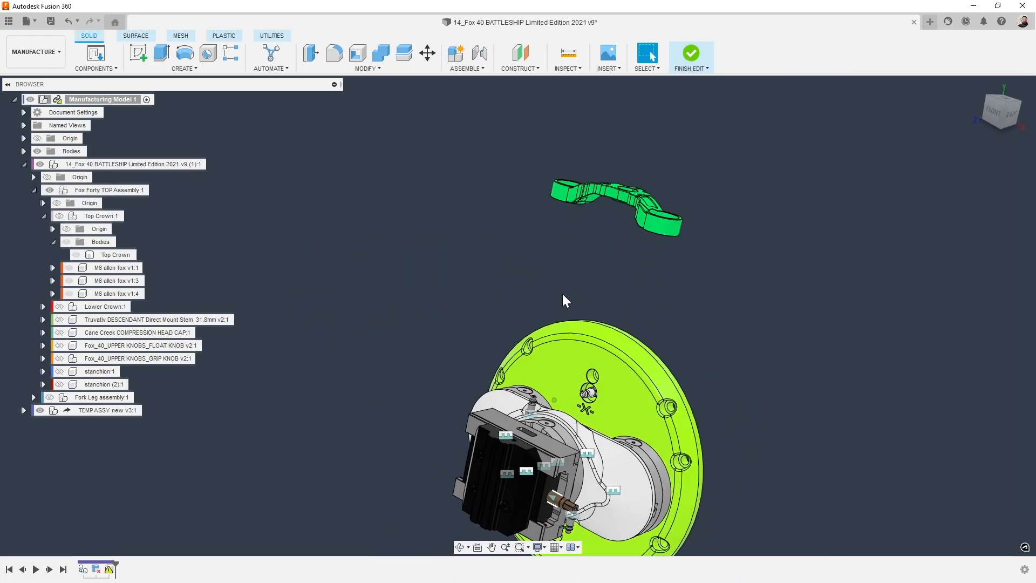
pyautogui.keyDown('shift'); pyautogui.moveTo(458, 357); pyautogui.dragTo(539, 268, button='middle'); pyautogui.keyUp('shift')
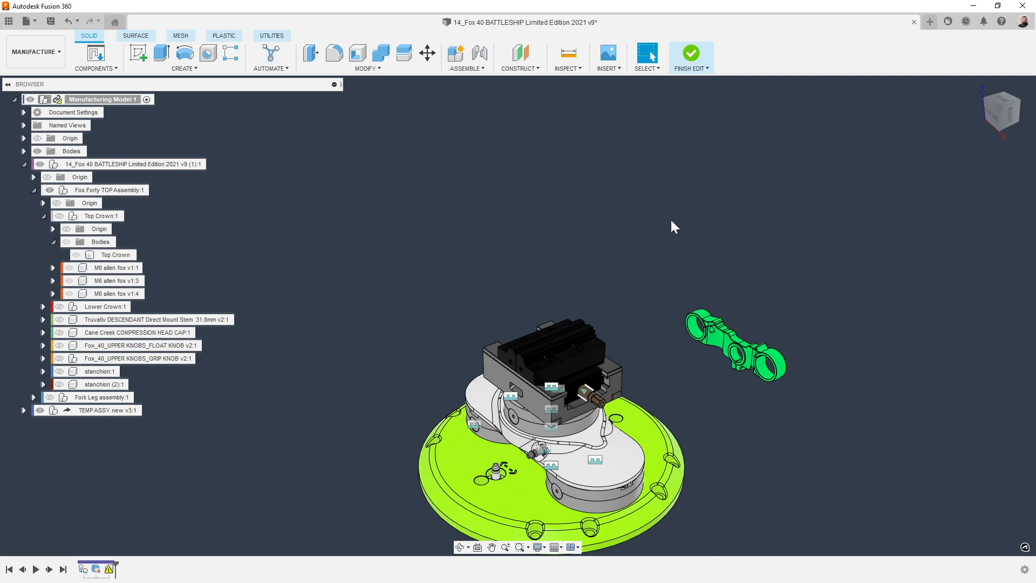
pyautogui.keyDown('shift'); pyautogui.moveTo(668, 226); pyautogui.dragTo(522, 255, button='middle'); pyautogui.keyUp('shift')
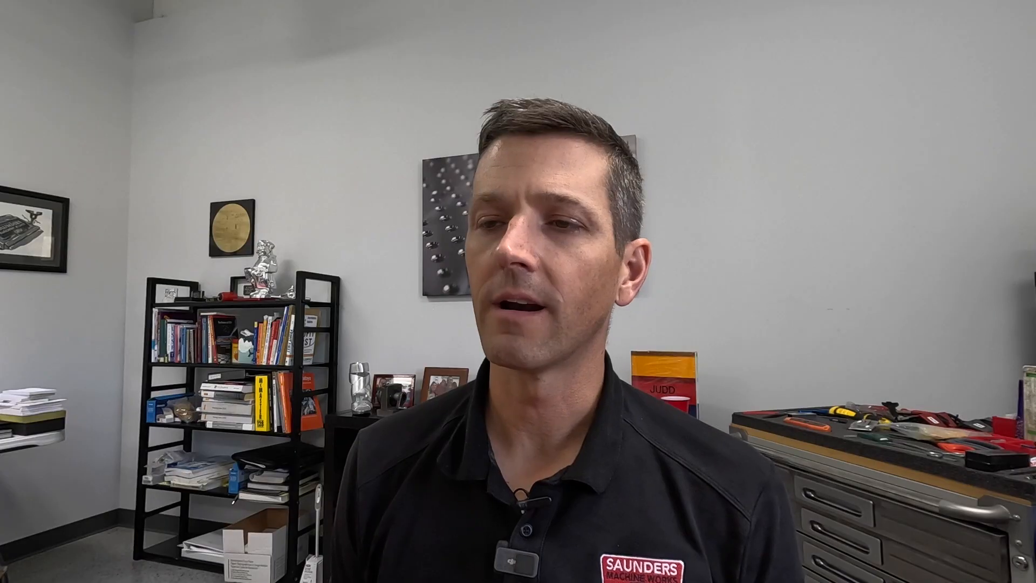